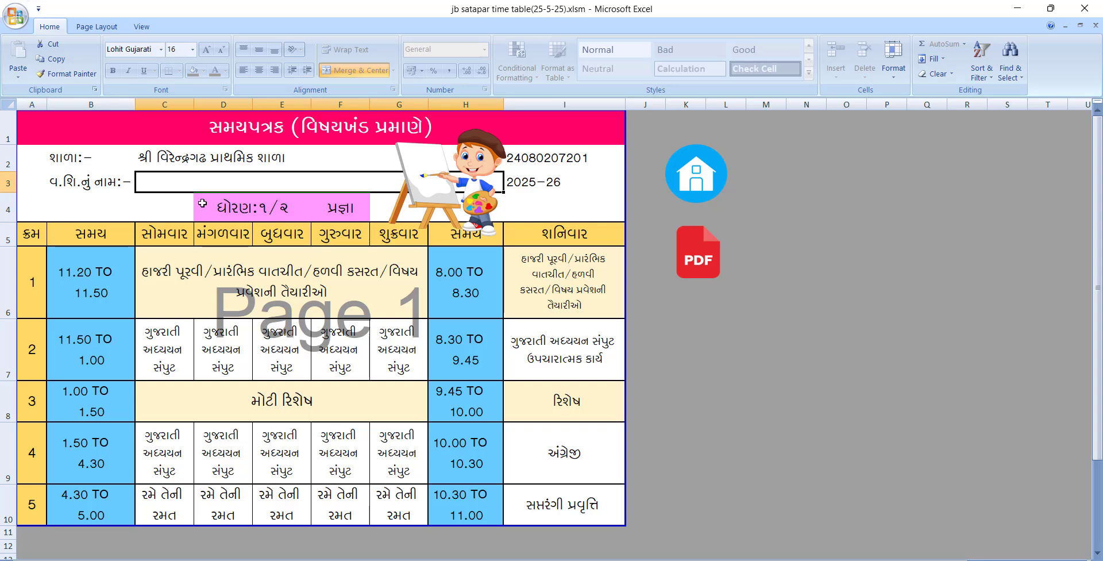
Check the Class 1–2 Gujarati timetable's period entries and weekday time slots, including the long recess
click(222, 275)
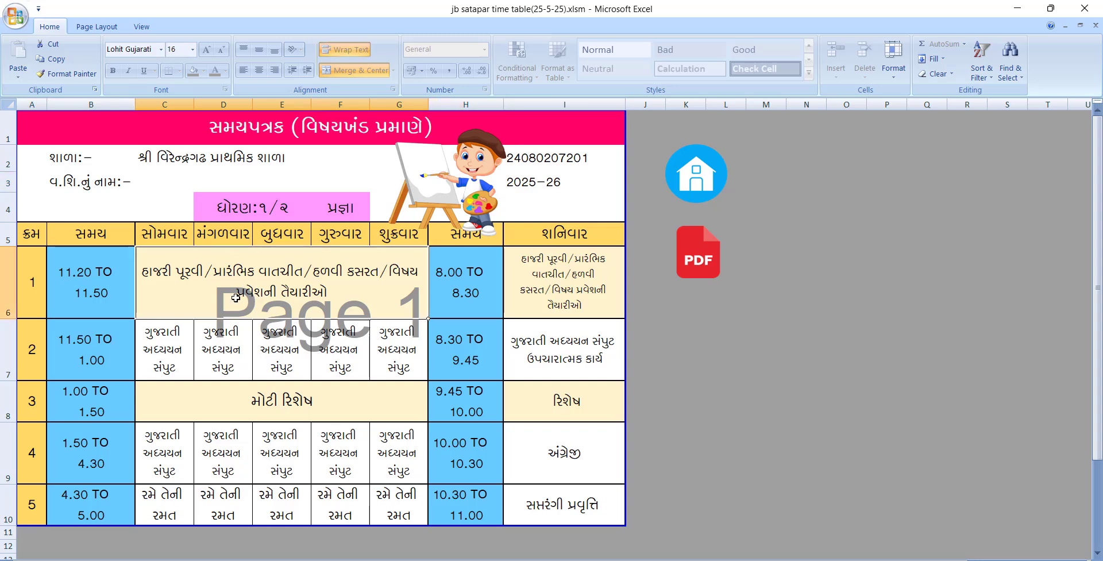
click(226, 345)
click(291, 441)
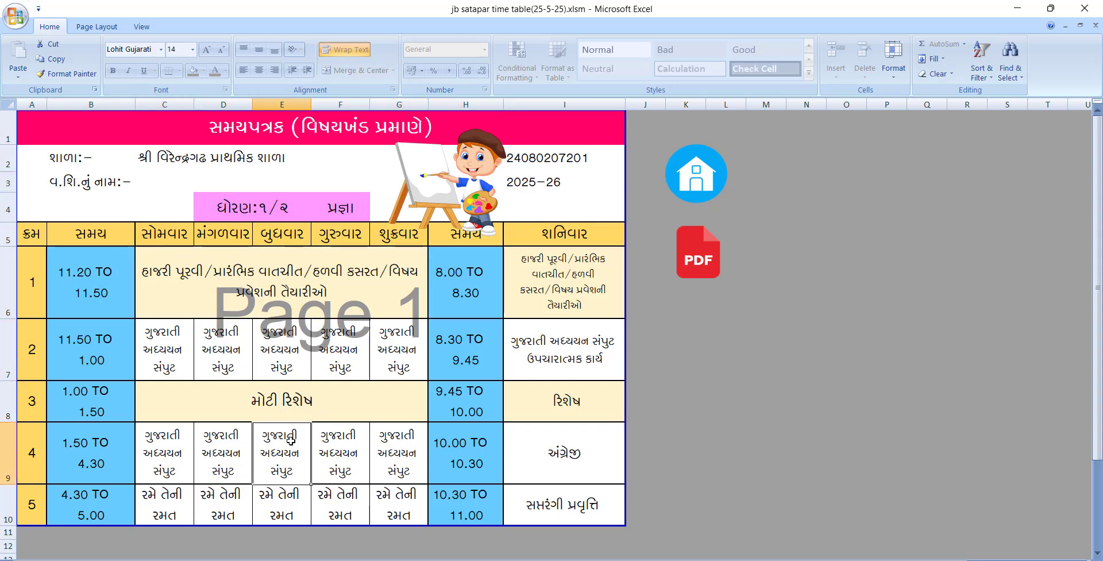
click(96, 284)
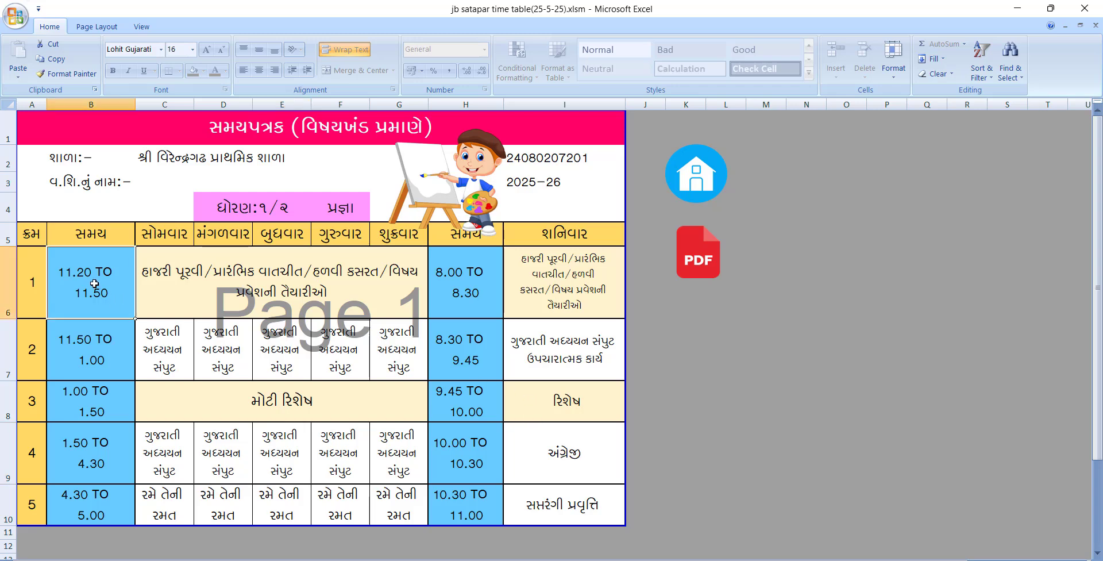
click(105, 348)
click(118, 413)
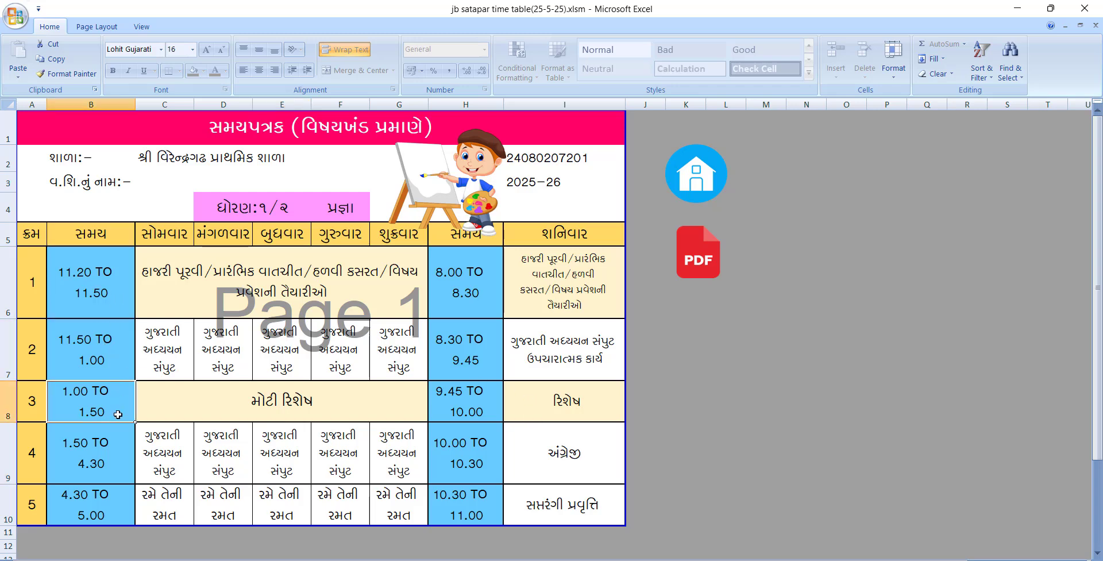
click(99, 448)
click(99, 499)
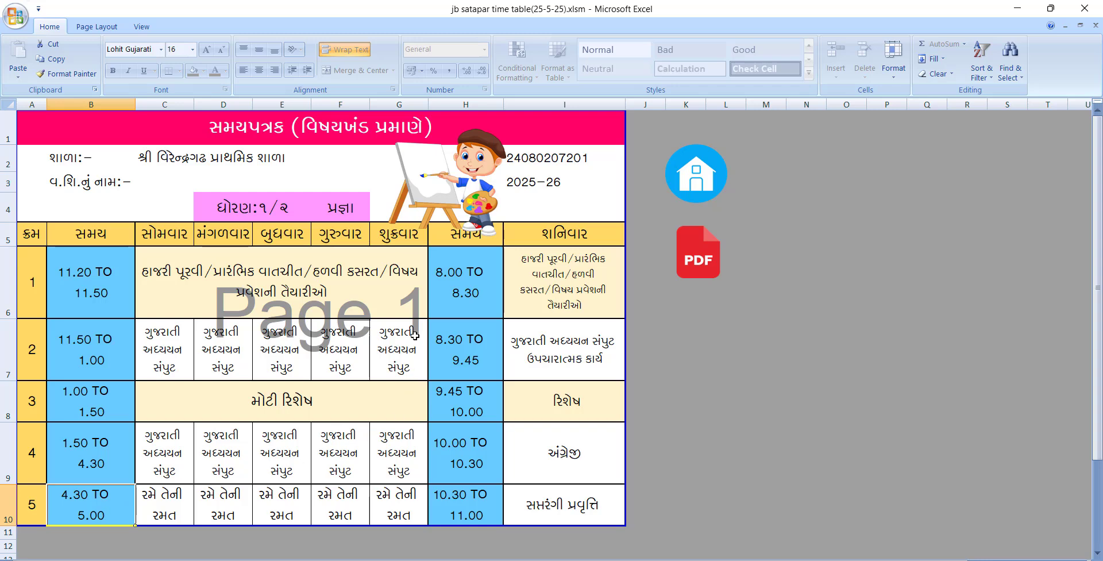
Check the five Saturday time slots in the Gujarati timetable, including the Saturday recess
click(447, 294)
click(462, 375)
click(467, 391)
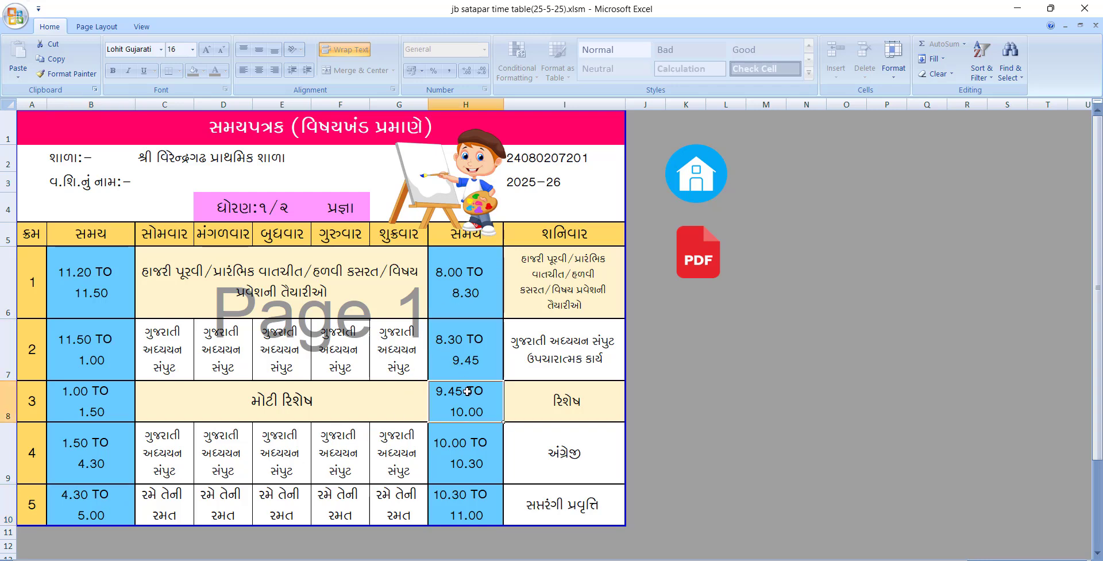
click(467, 453)
click(460, 503)
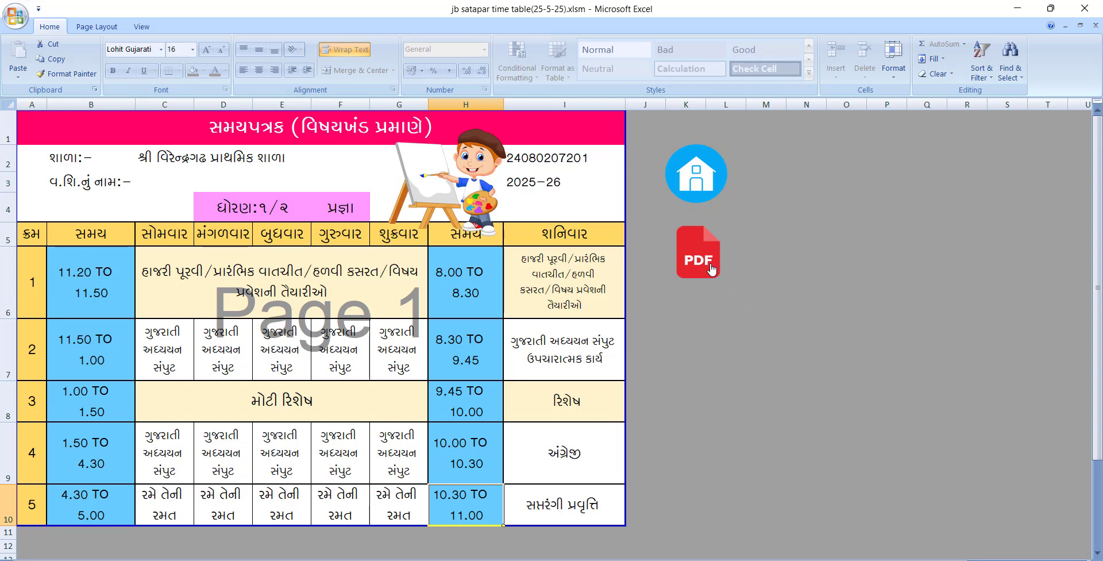
Review the Class 1–2 maths (ગણિત) timetable's time slot and class teacher, then open the Standard 3–5 sheet
click(695, 194)
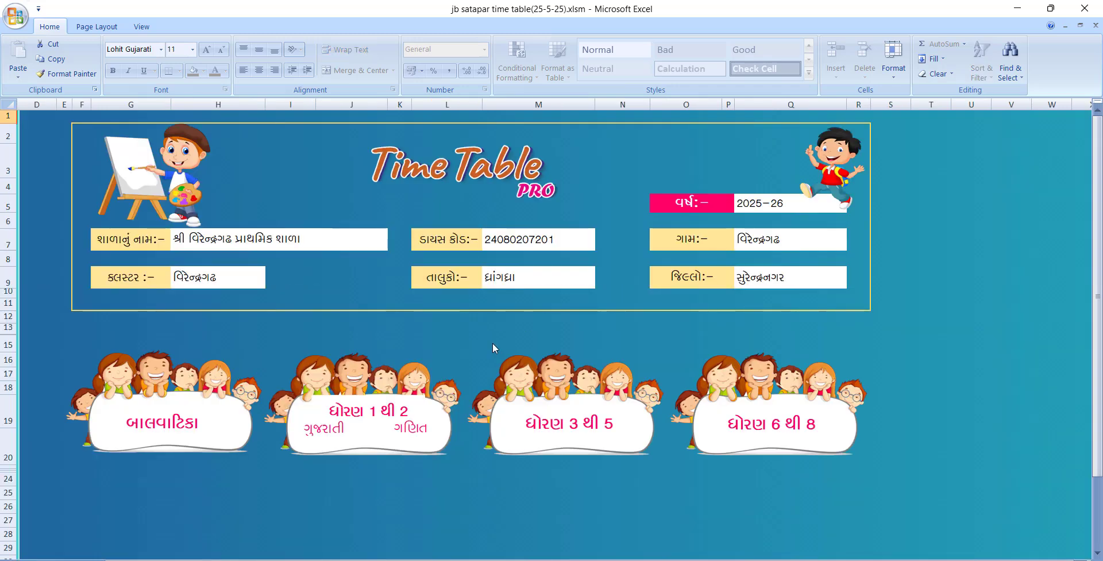
click(408, 425)
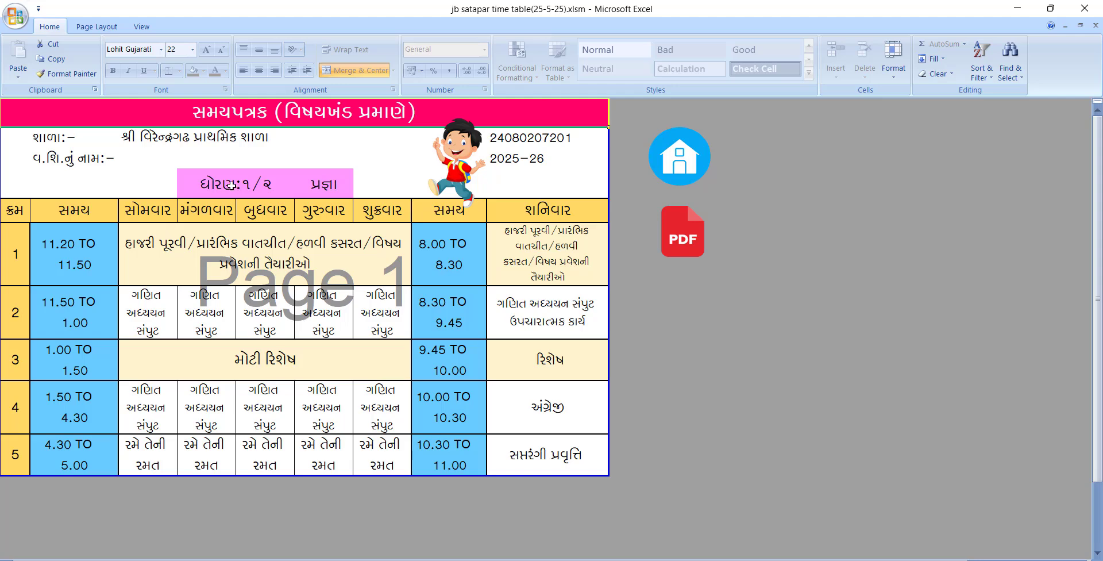
click(79, 259)
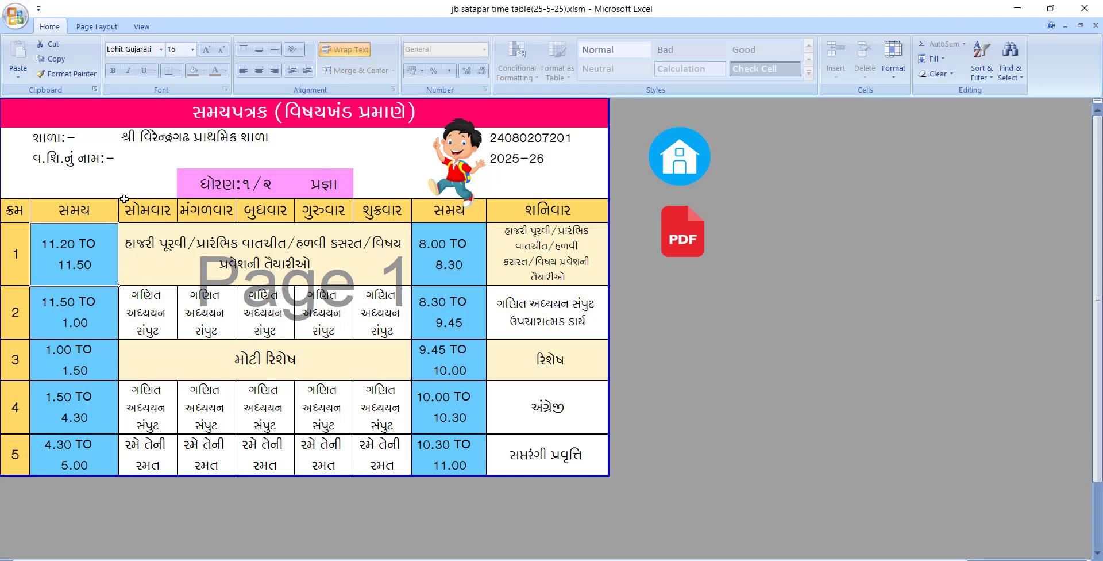
click(151, 158)
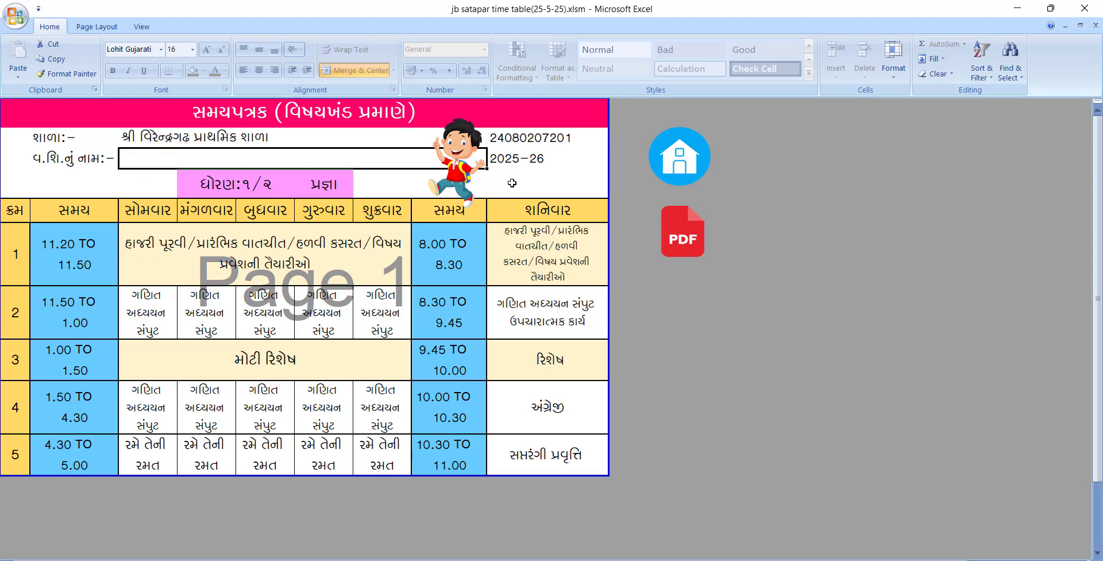
click(689, 164)
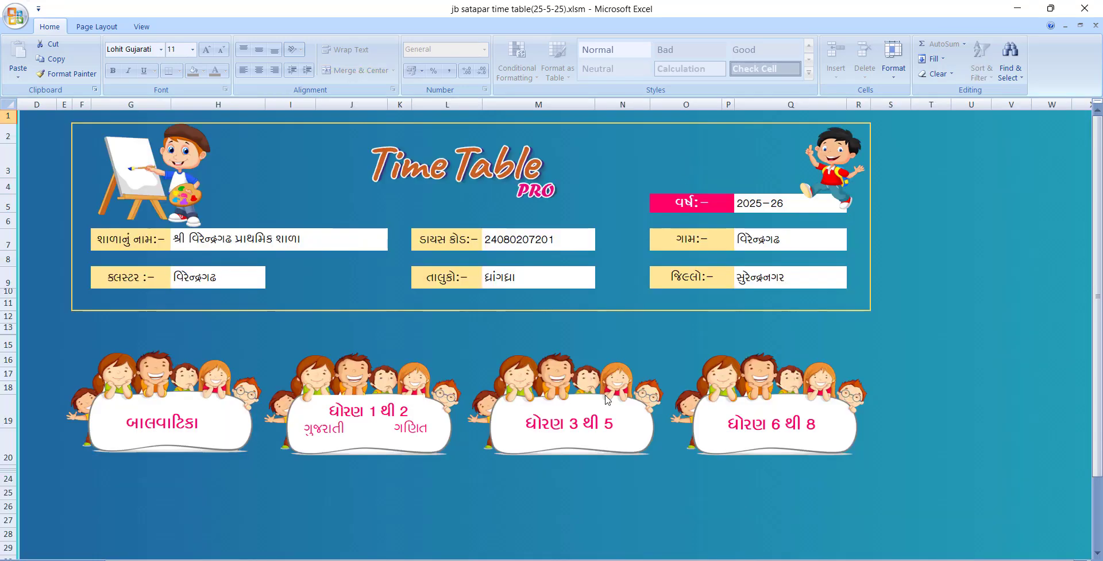
click(569, 429)
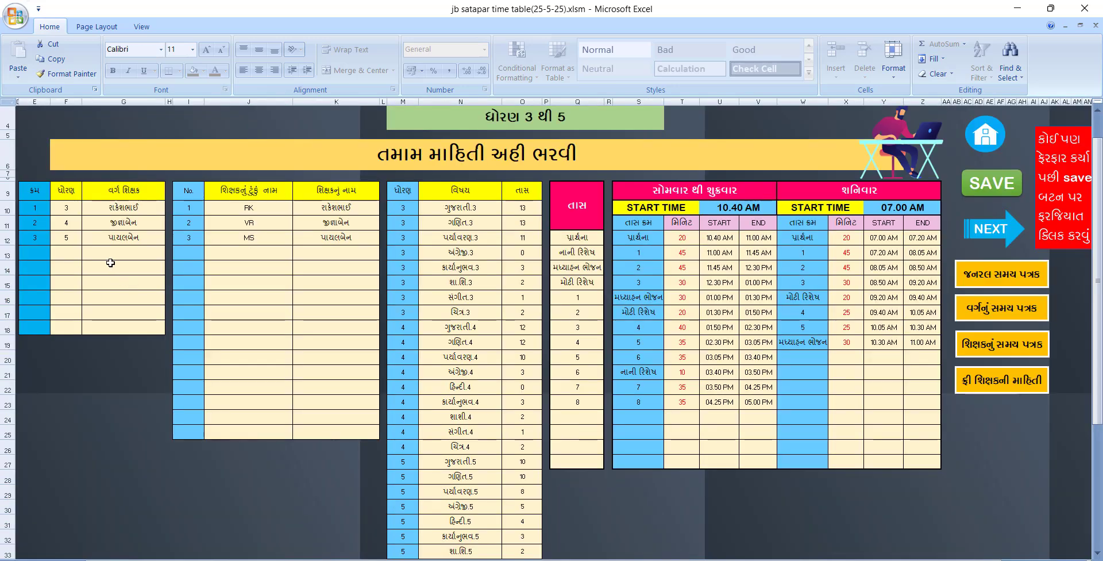
ctrl+scroll(34, 179, up, 5)
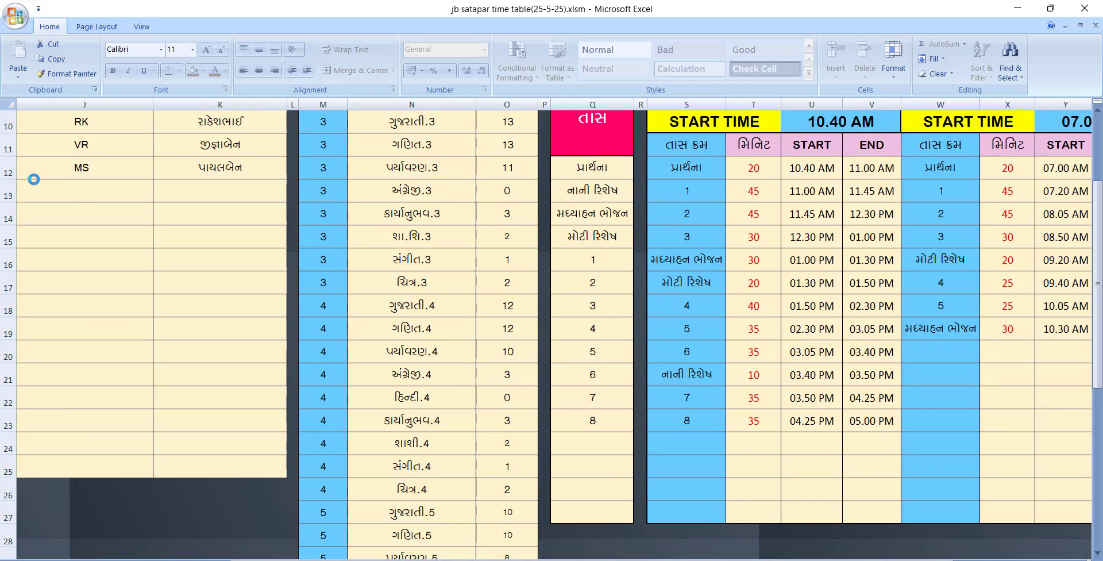
drag(488, 559, 341, 546)
scroll(8, 235, up, 2)
click(99, 271)
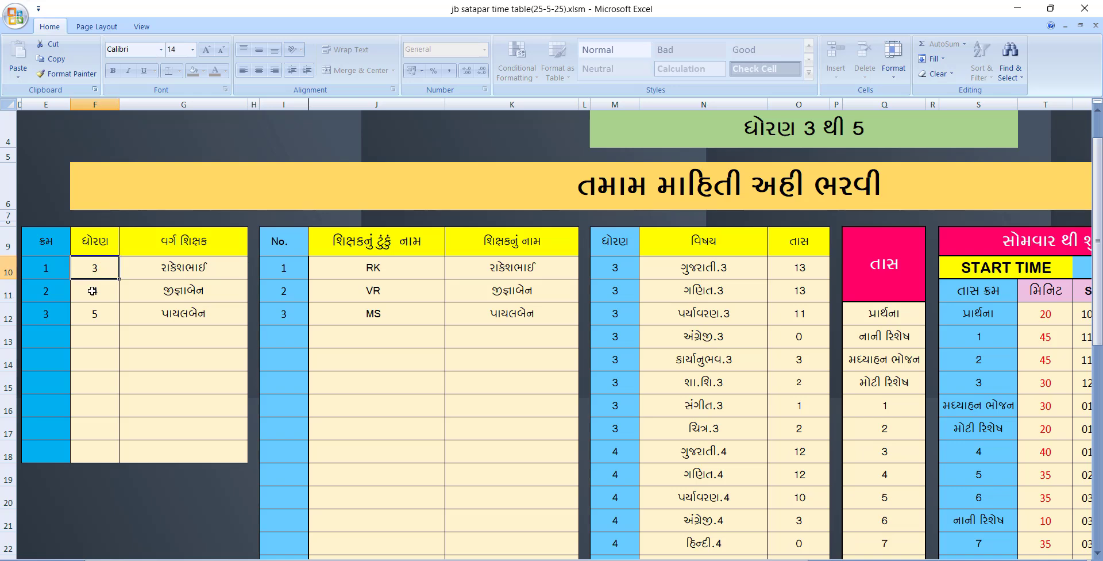
click(92, 292)
click(92, 308)
click(96, 339)
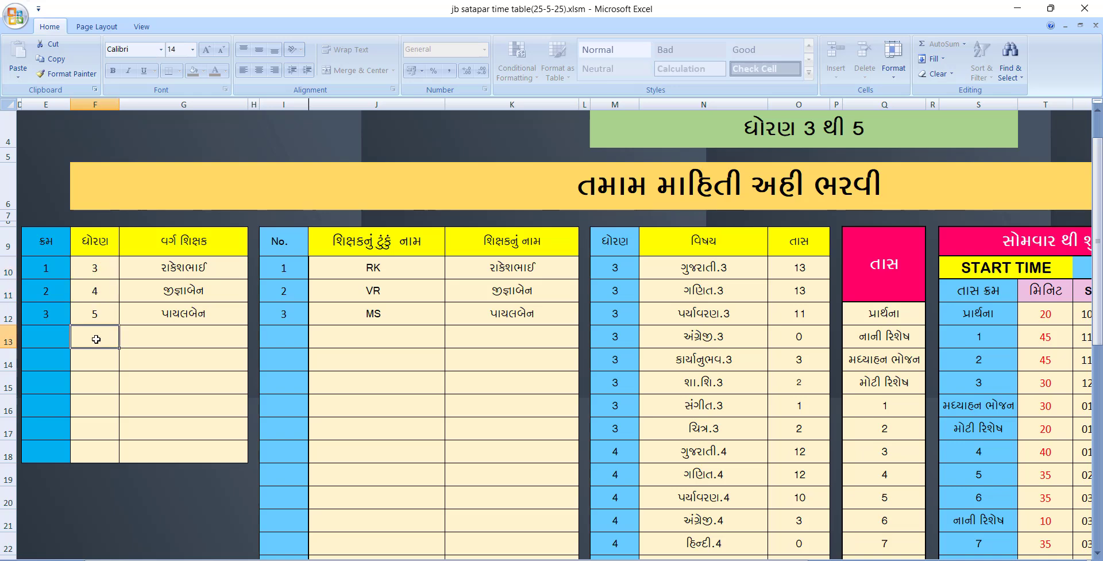
click(99, 357)
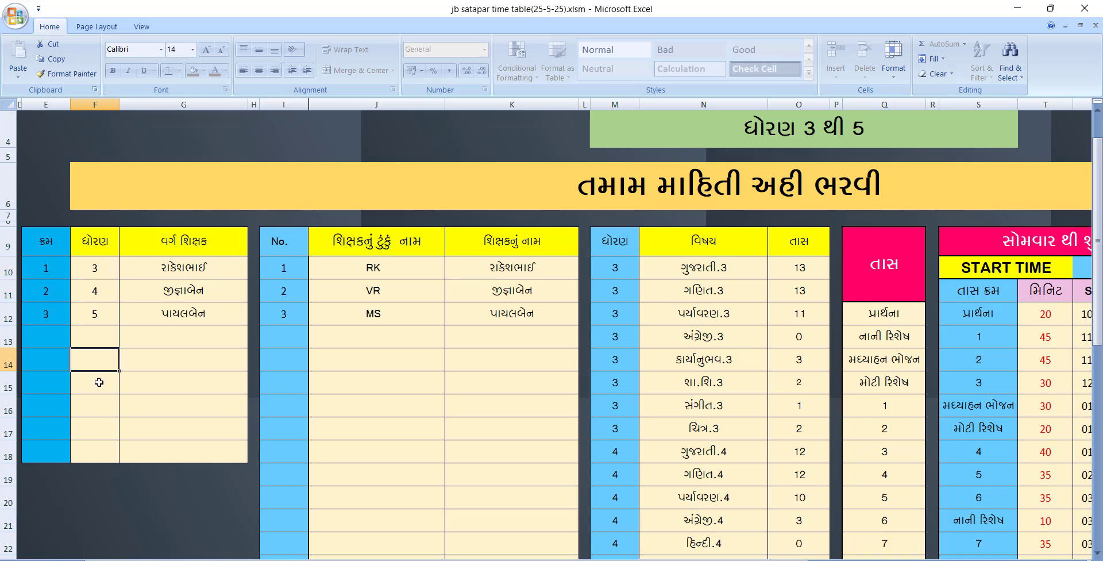
click(94, 384)
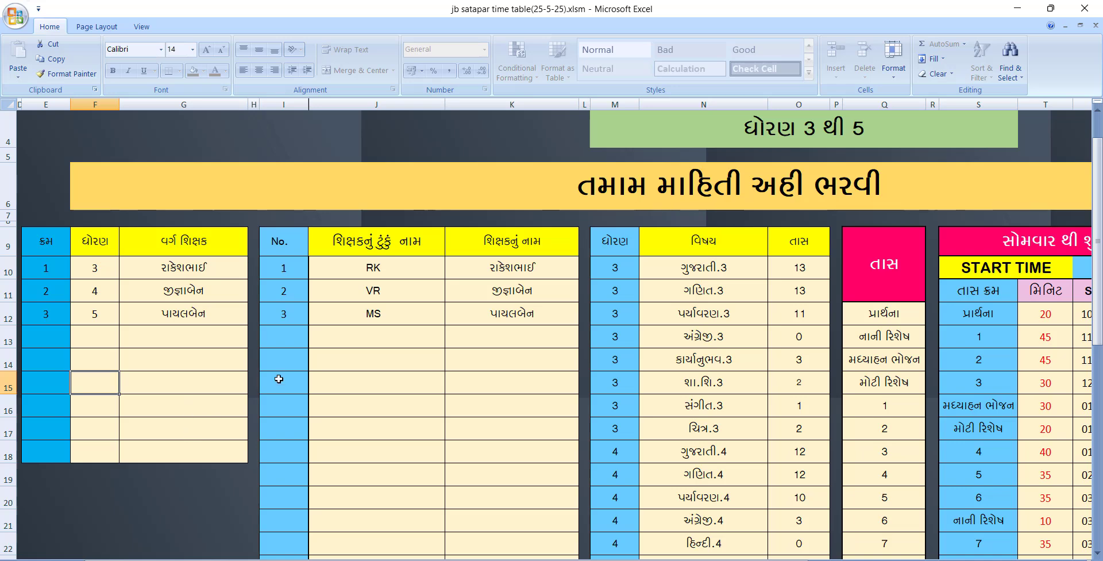
click(362, 272)
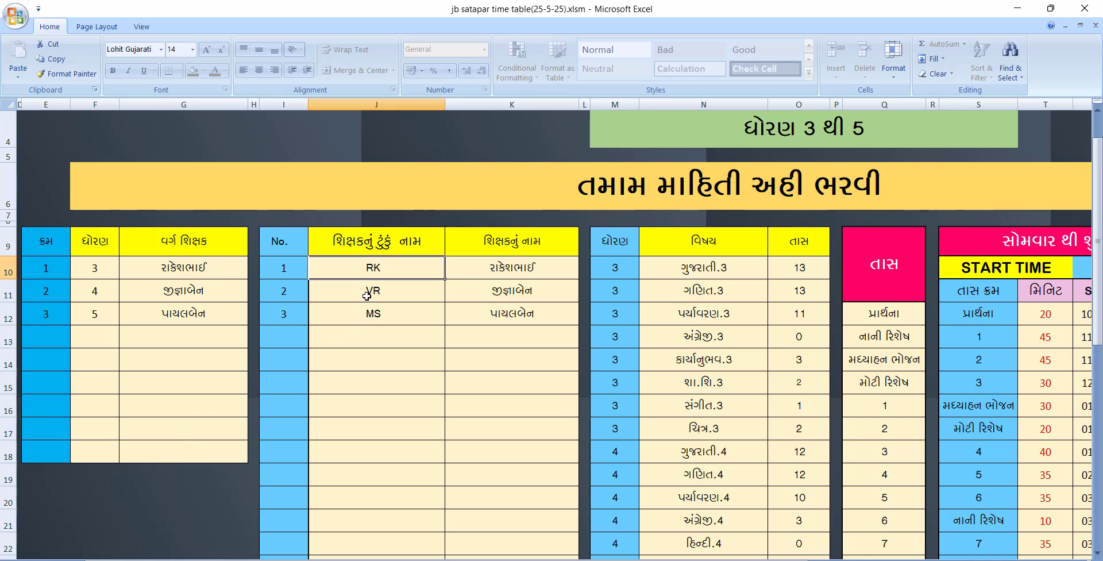
click(367, 296)
click(368, 314)
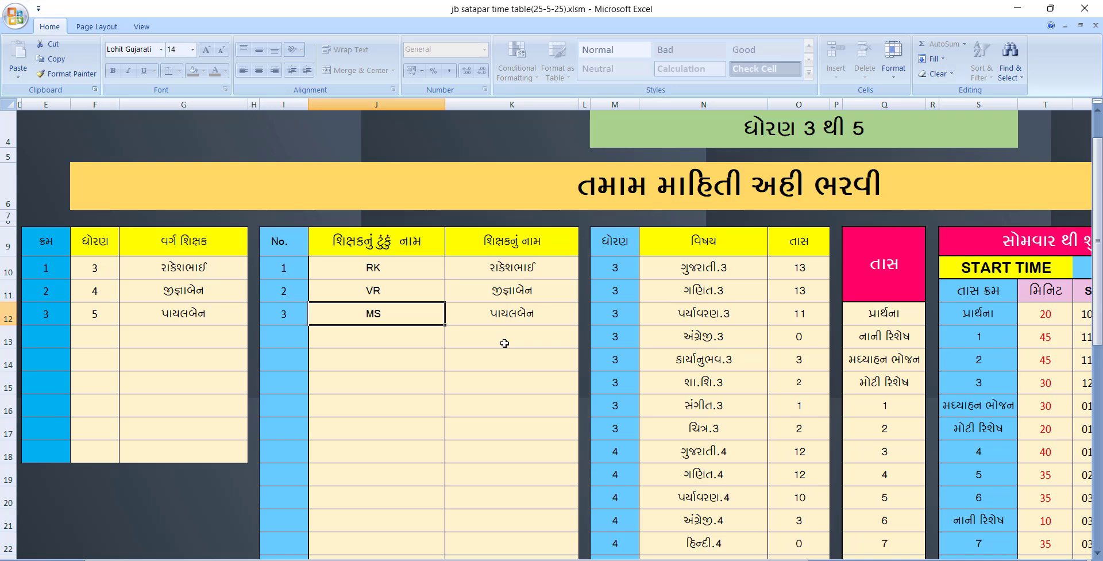
click(533, 275)
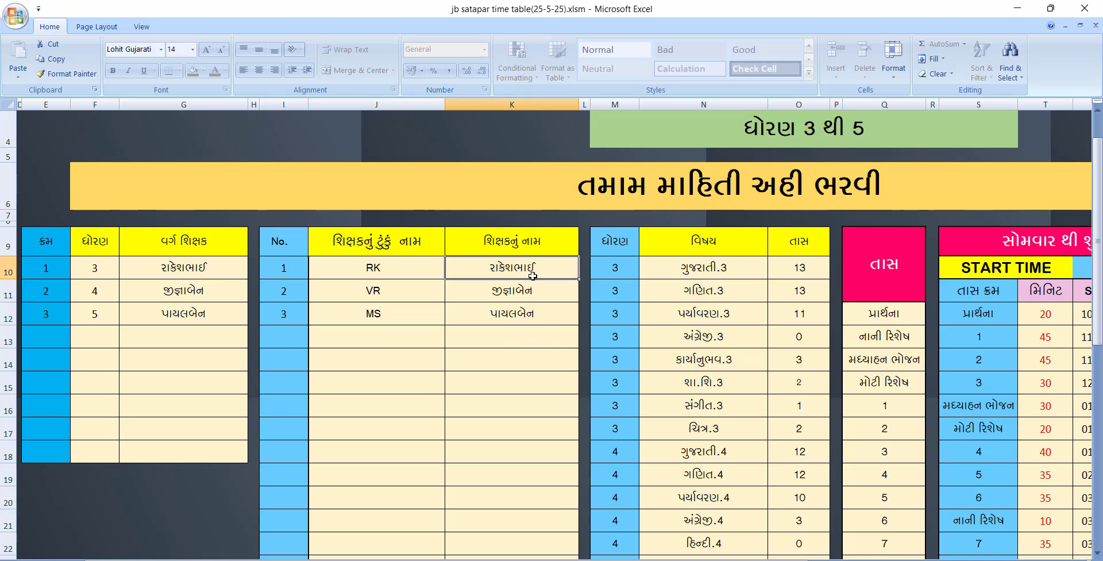
click(531, 294)
click(524, 318)
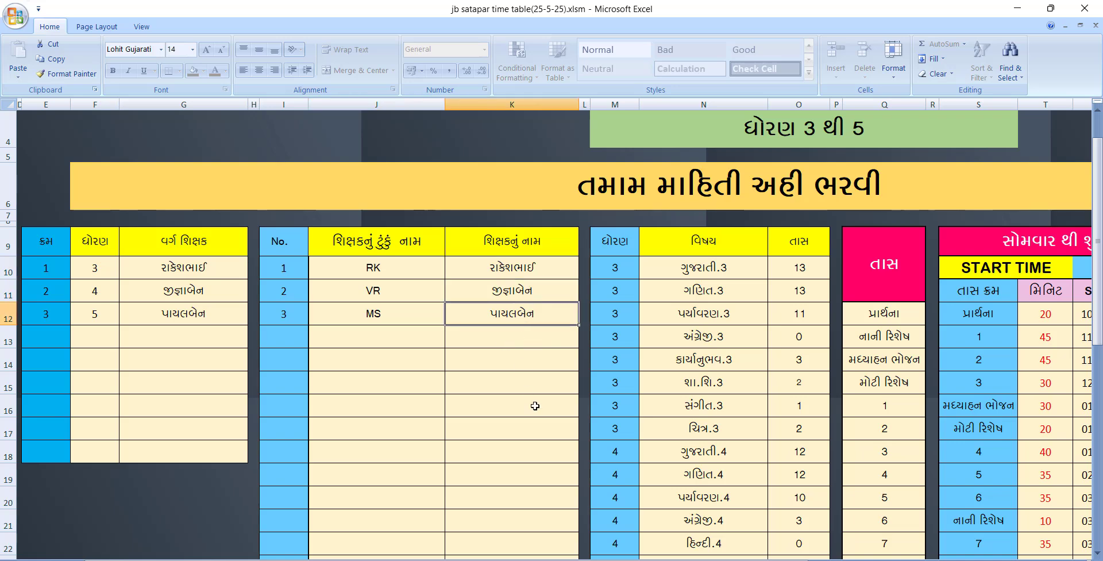
drag(549, 559, 633, 544)
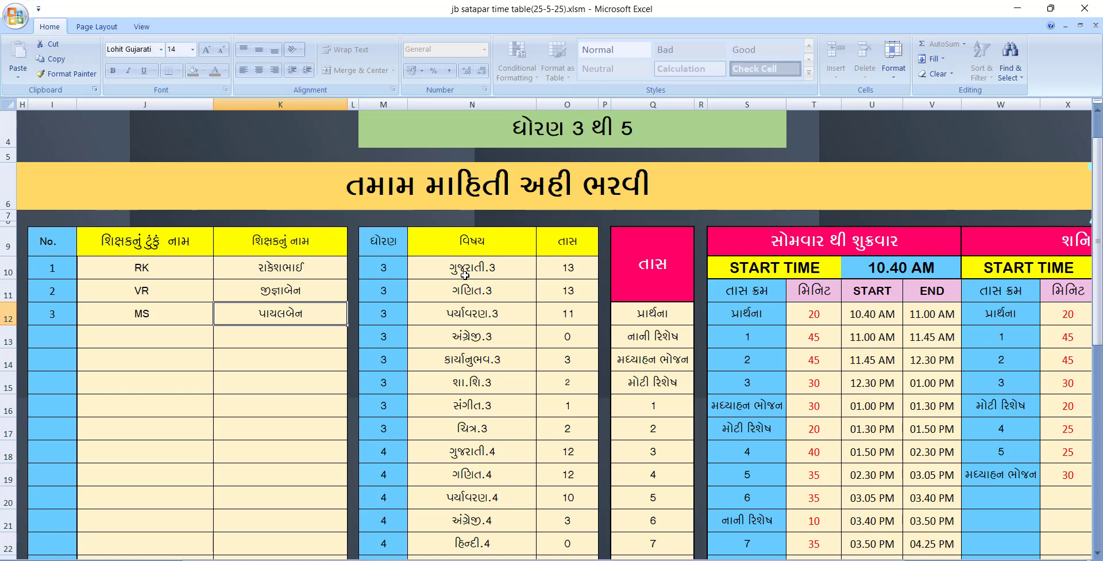
click(490, 342)
click(561, 343)
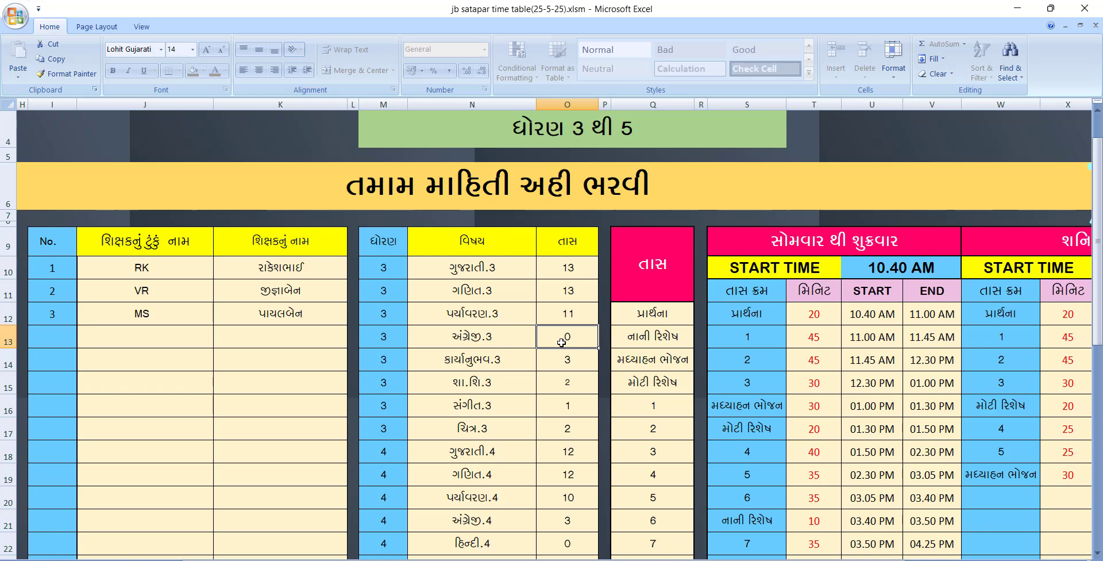
key(Delete)
click(563, 440)
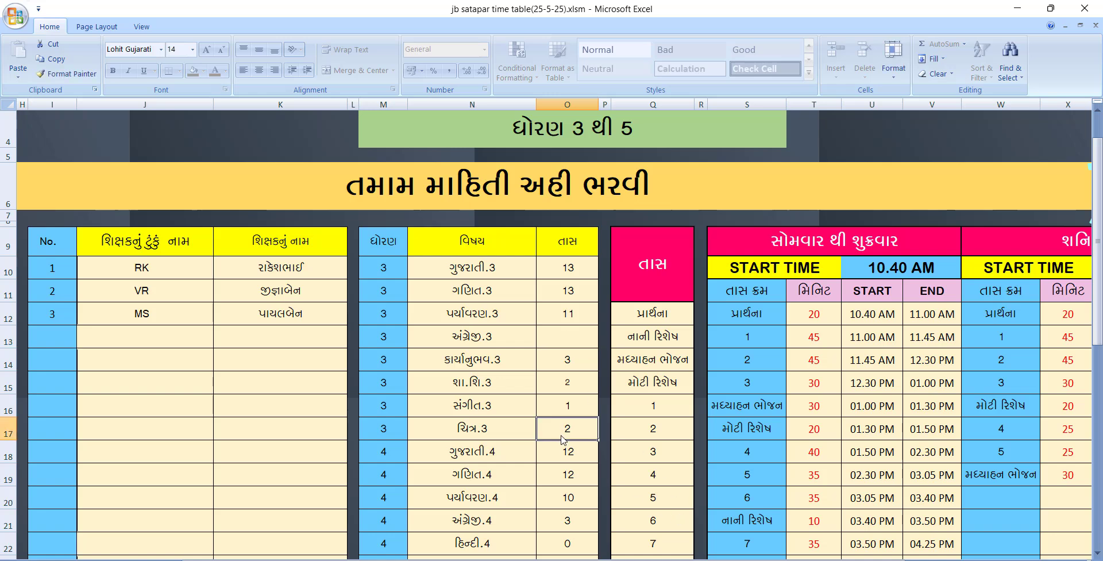
key(ctrl+z)
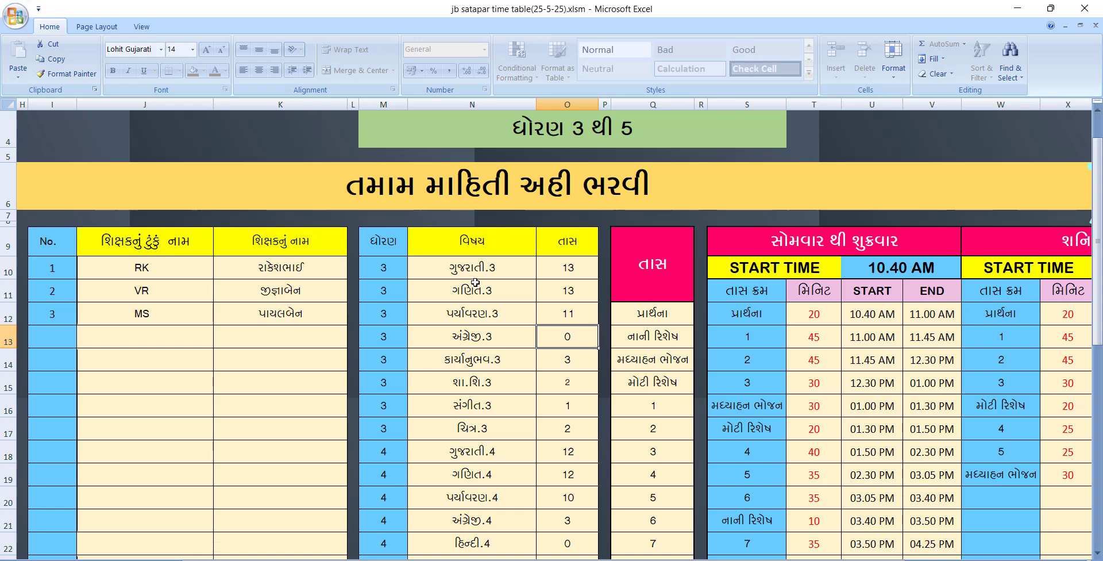
scroll(475, 283, down, 7)
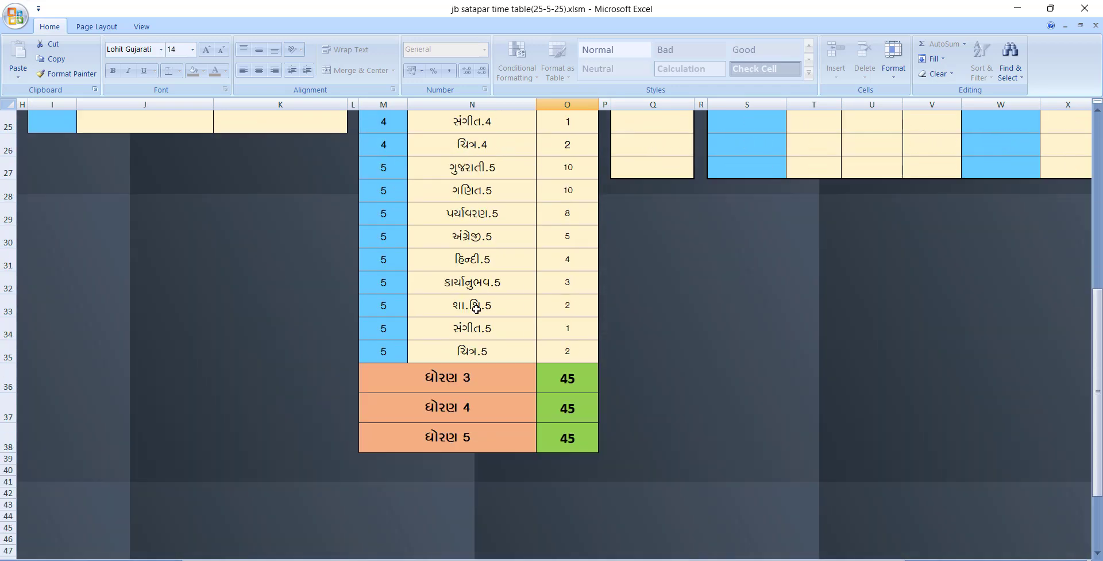
click(585, 384)
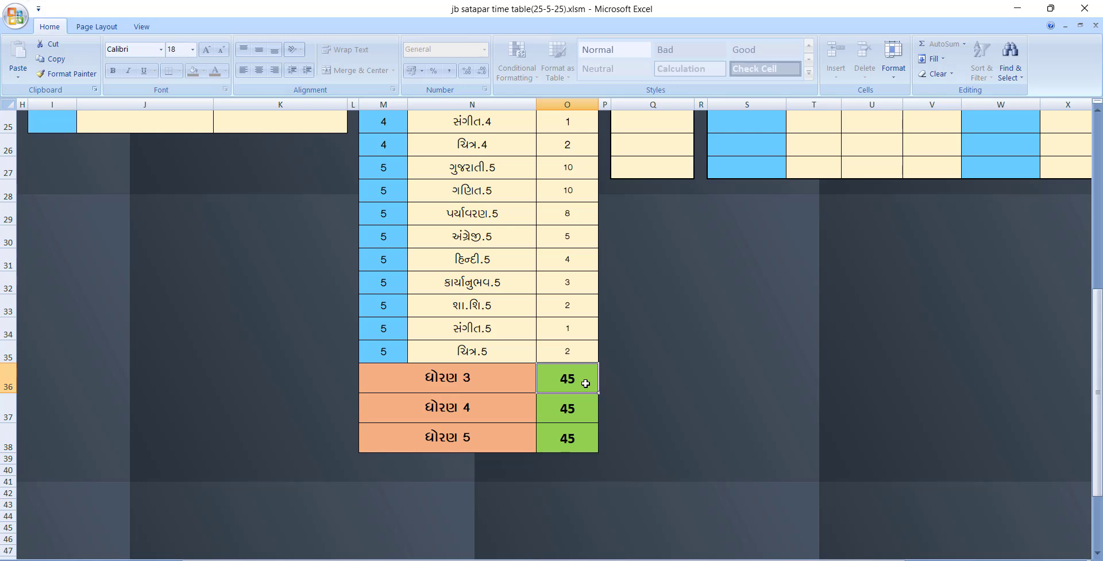
scroll(586, 384, up, 6)
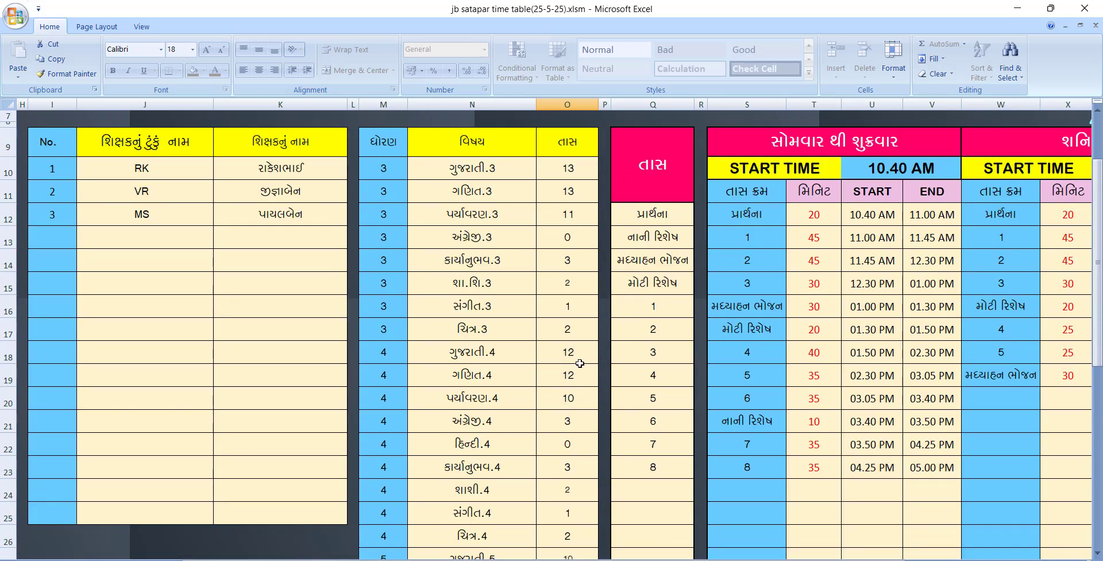
drag(467, 168, 454, 327)
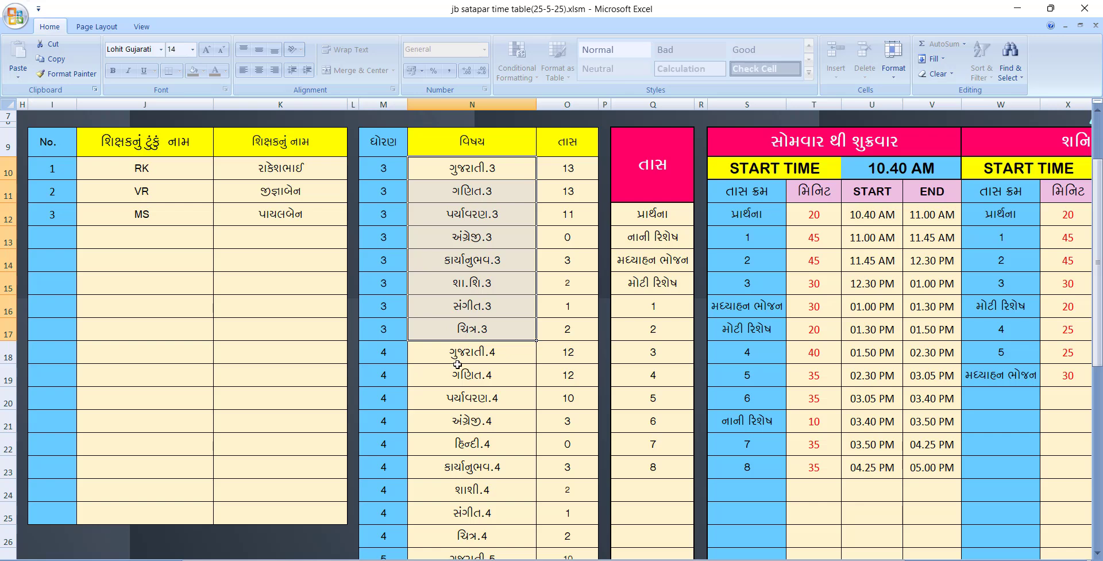
drag(456, 359, 455, 532)
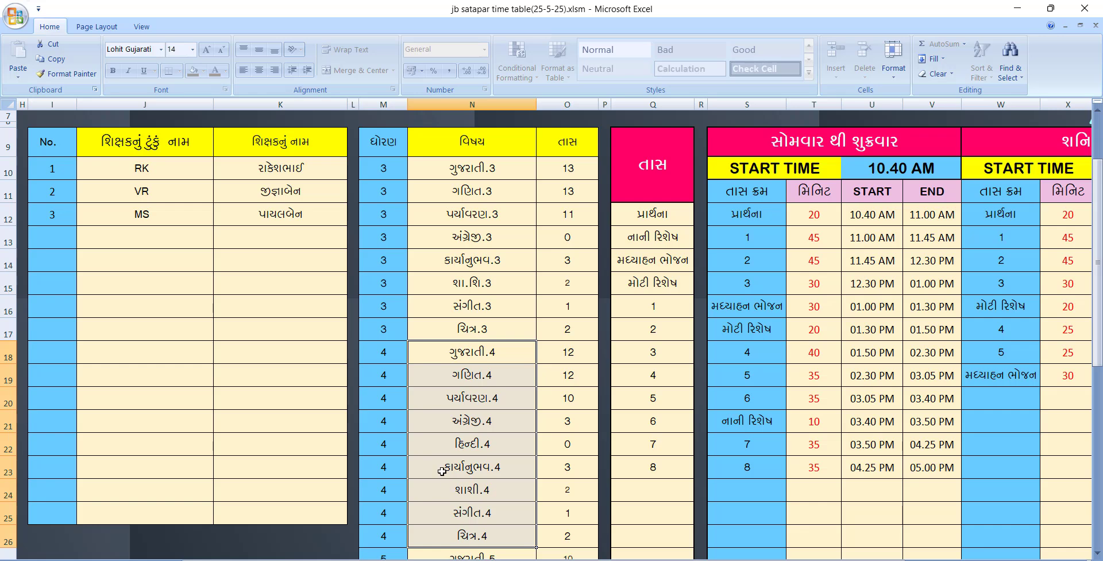
scroll(444, 472, down, 1)
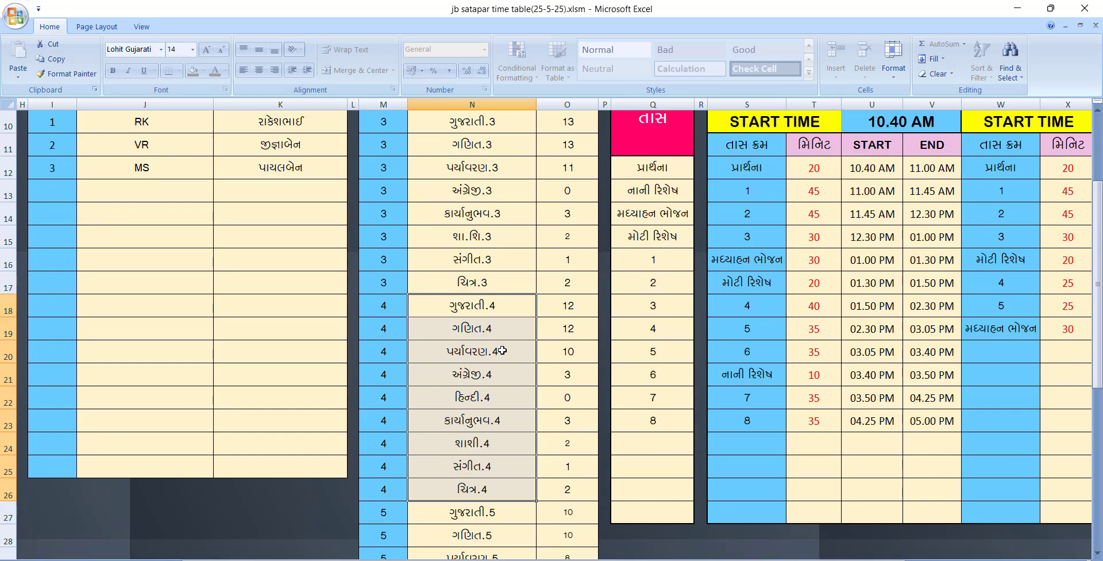
scroll(501, 352, down, 2)
scroll(487, 380, down, 1)
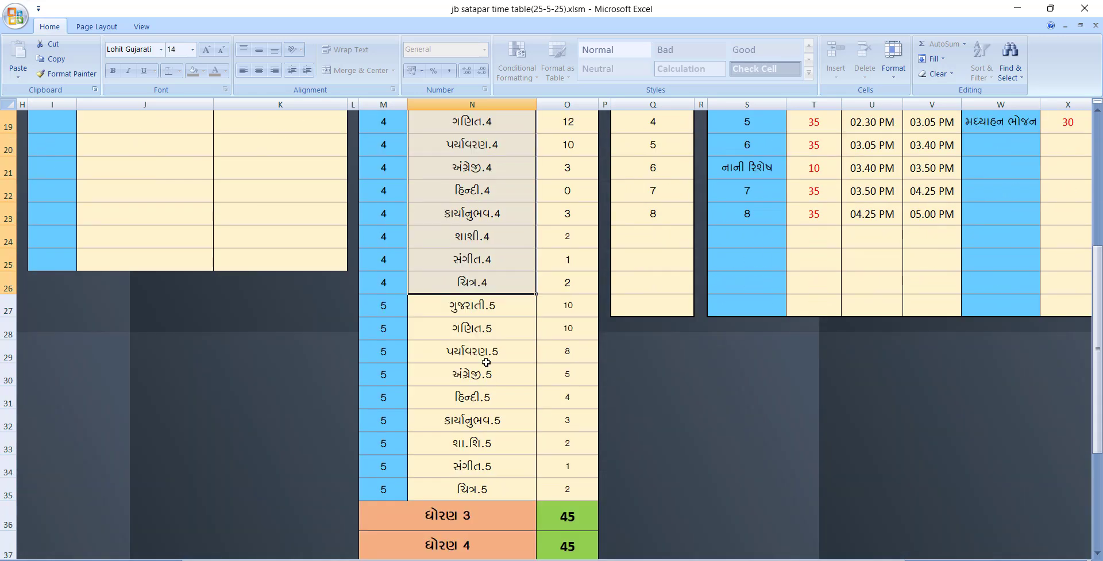
drag(471, 309, 492, 481)
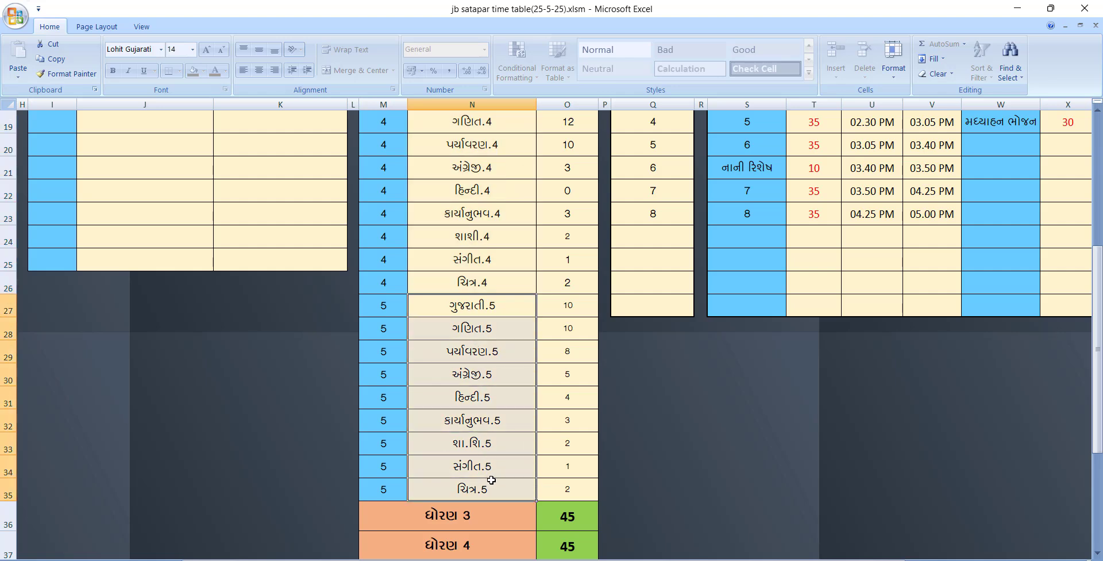
click(545, 301)
click(556, 325)
click(563, 348)
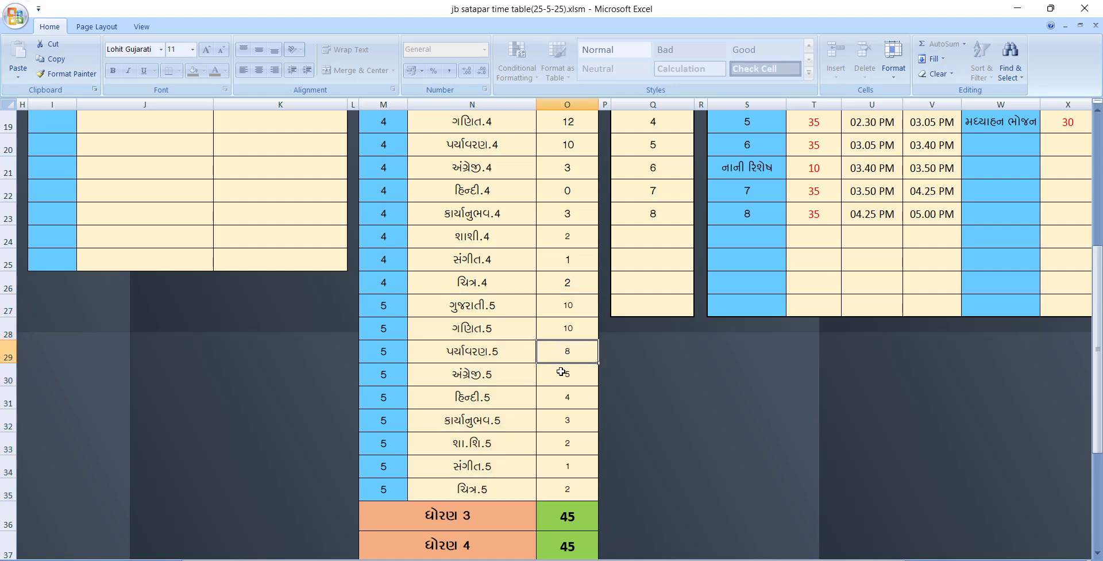
click(561, 372)
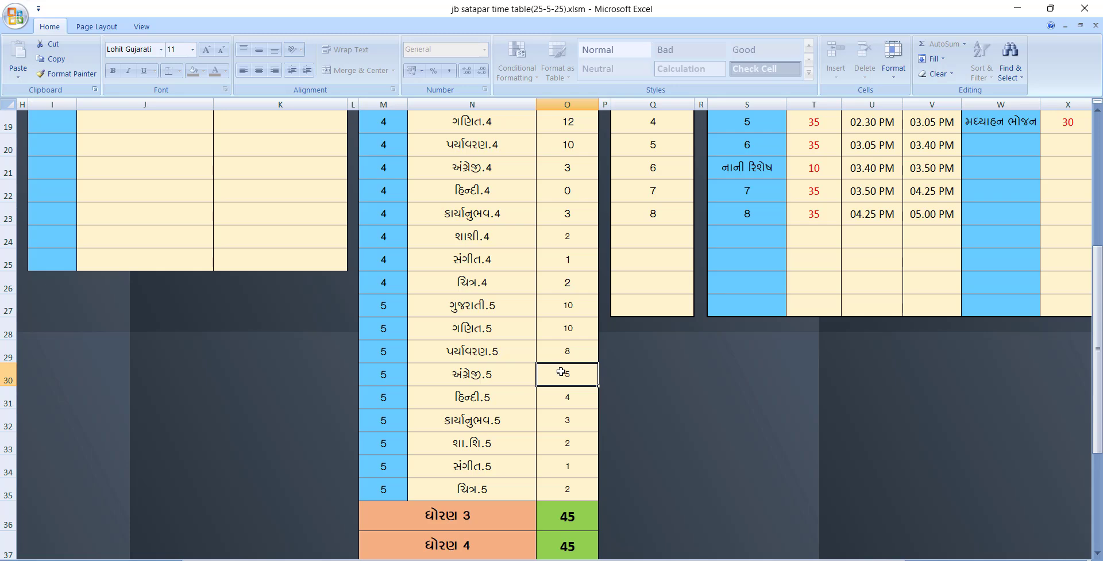
scroll(562, 372, down, 1)
drag(573, 439, 576, 512)
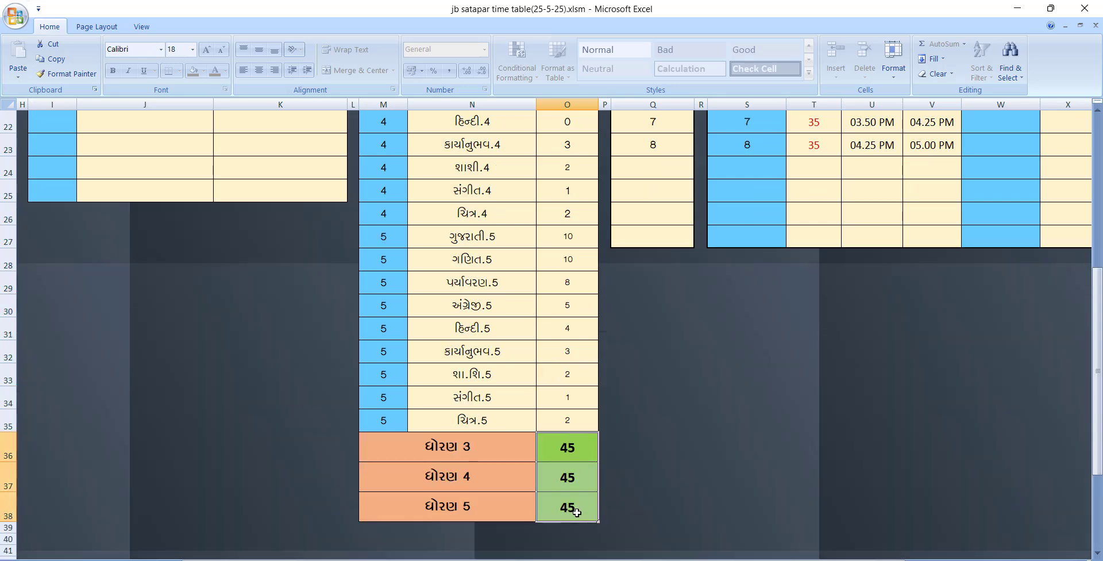
scroll(576, 512, up, 6)
scroll(577, 512, down, 1)
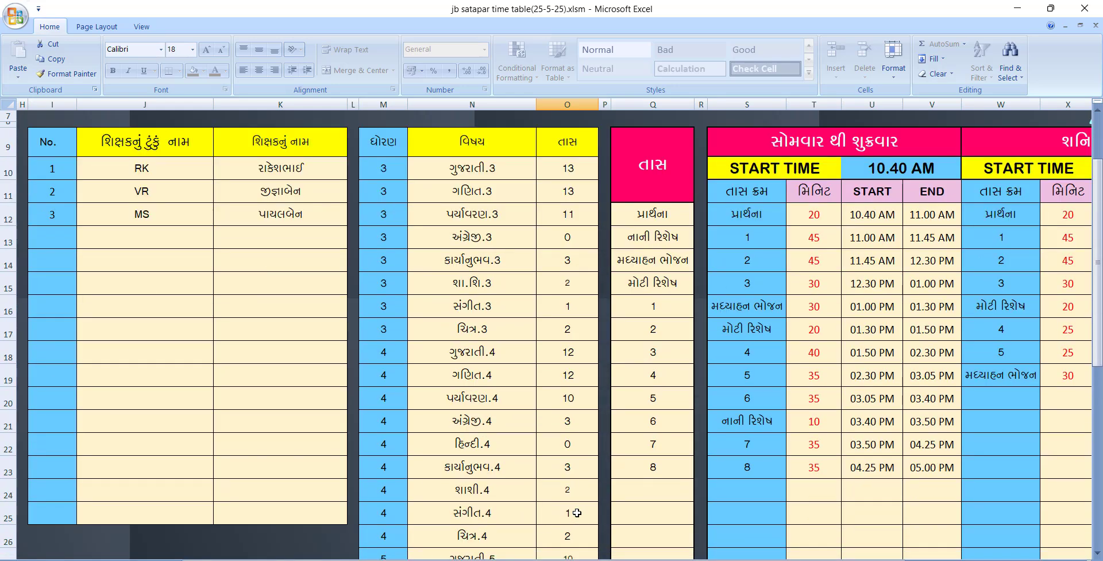
drag(651, 218, 664, 465)
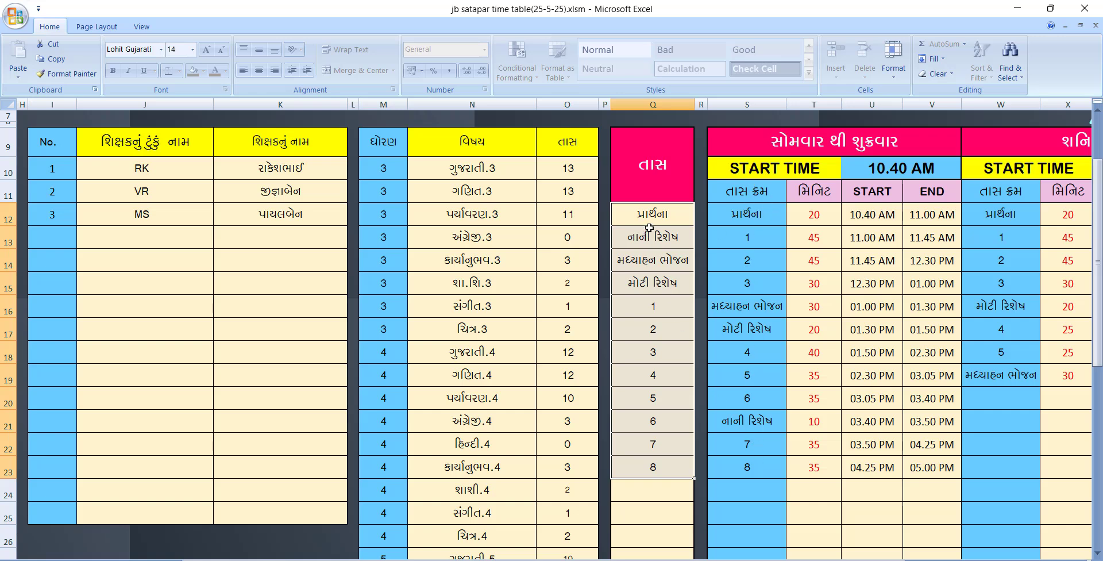
click(756, 215)
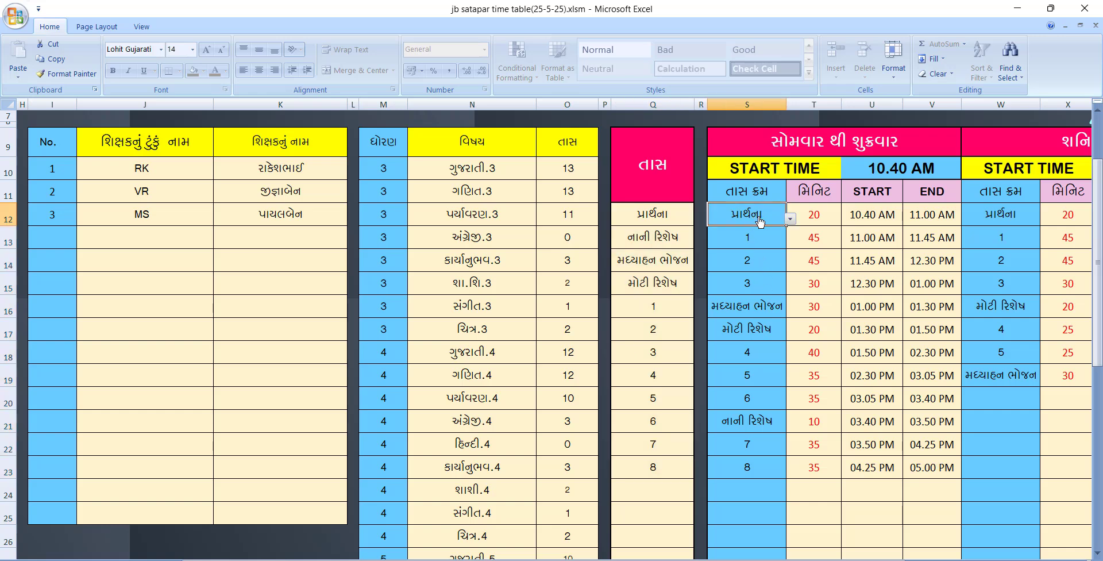
click(791, 221)
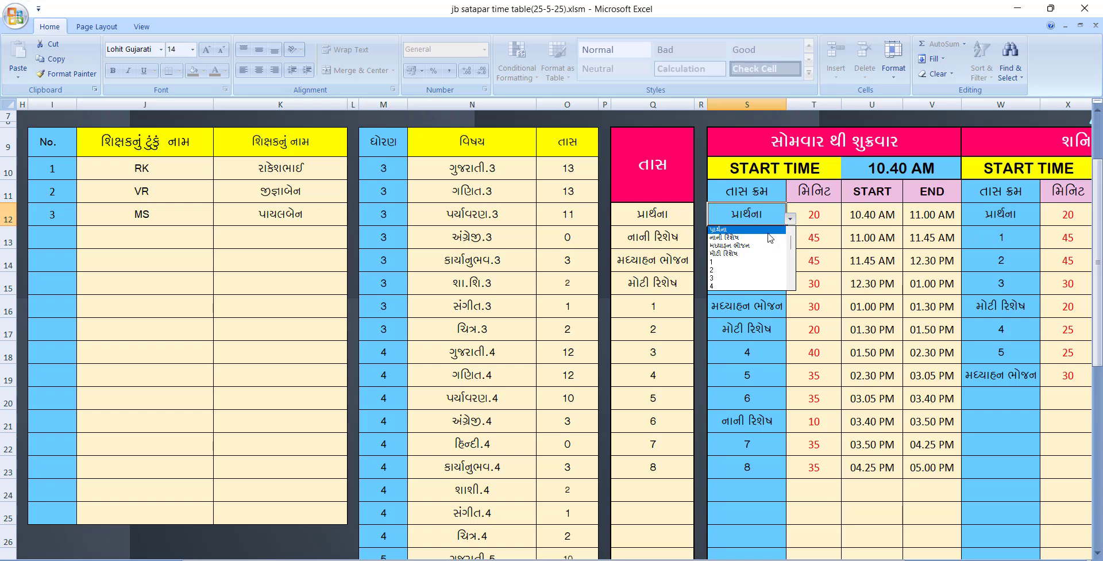
click(770, 238)
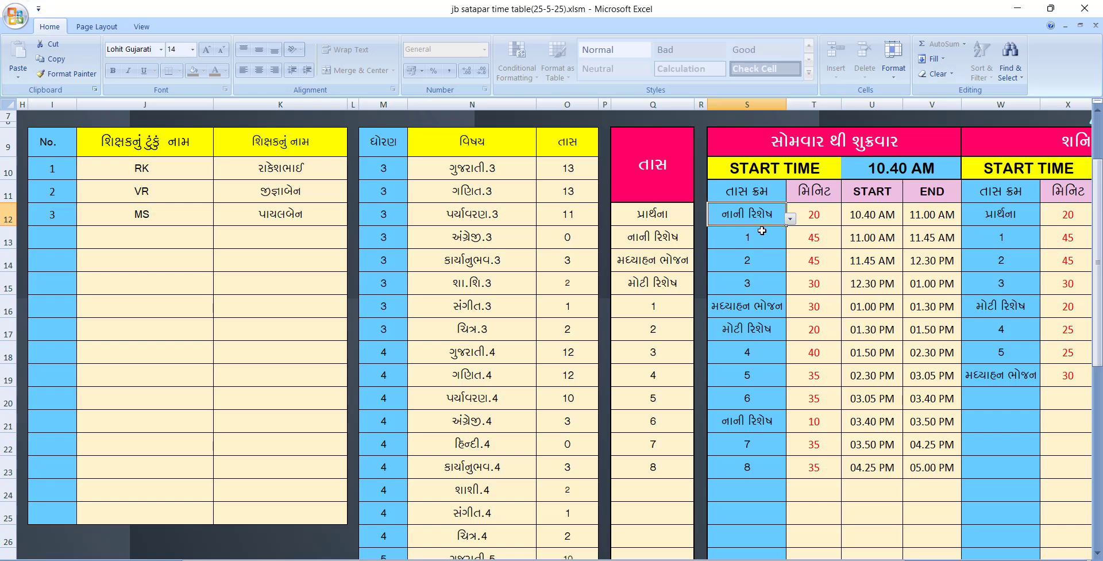
click(791, 219)
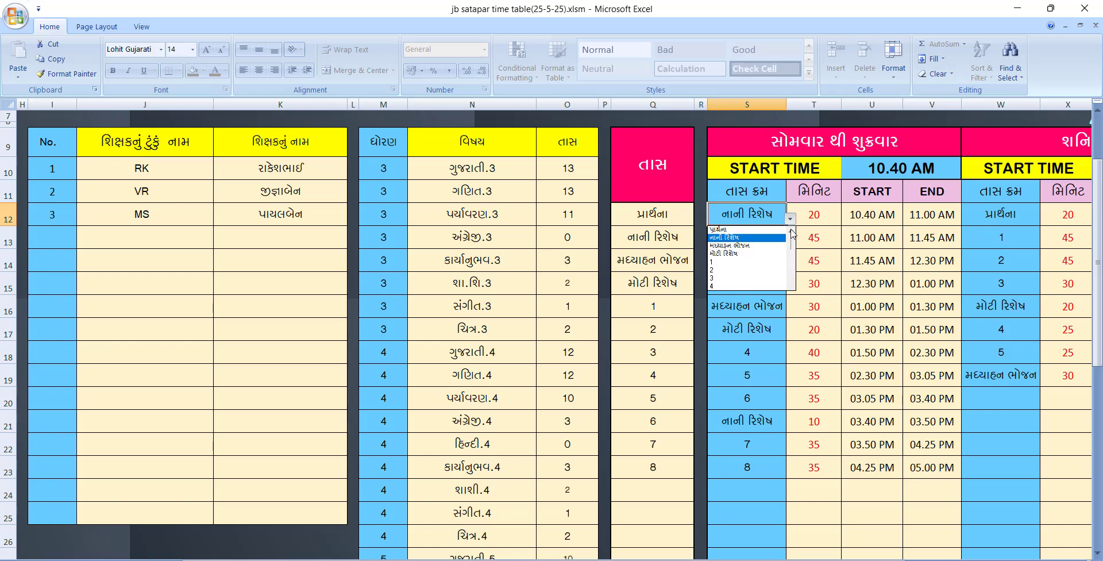
click(769, 230)
click(757, 232)
click(758, 254)
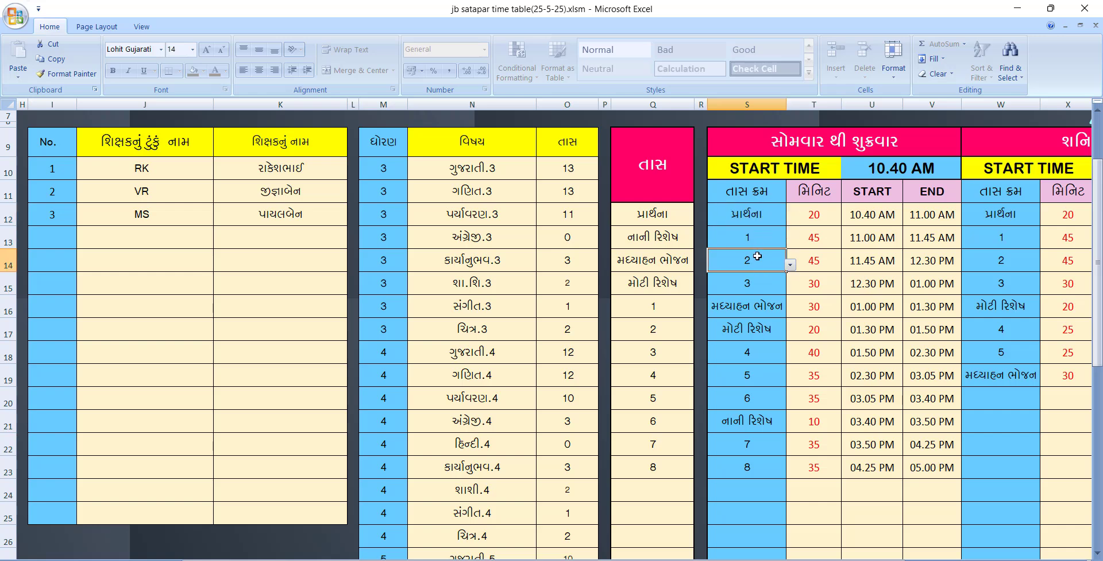
click(762, 285)
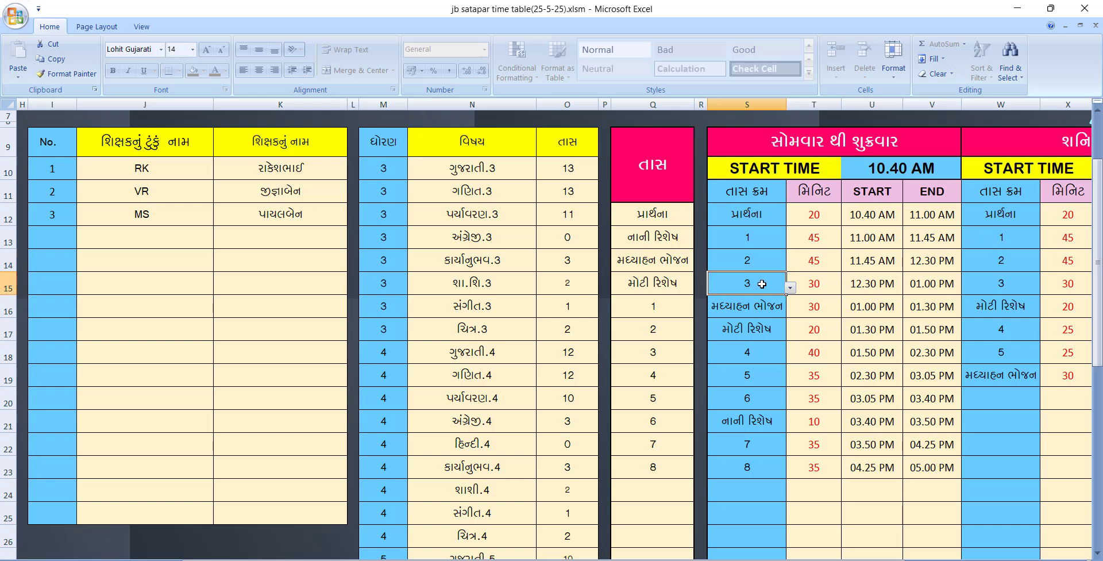
click(792, 287)
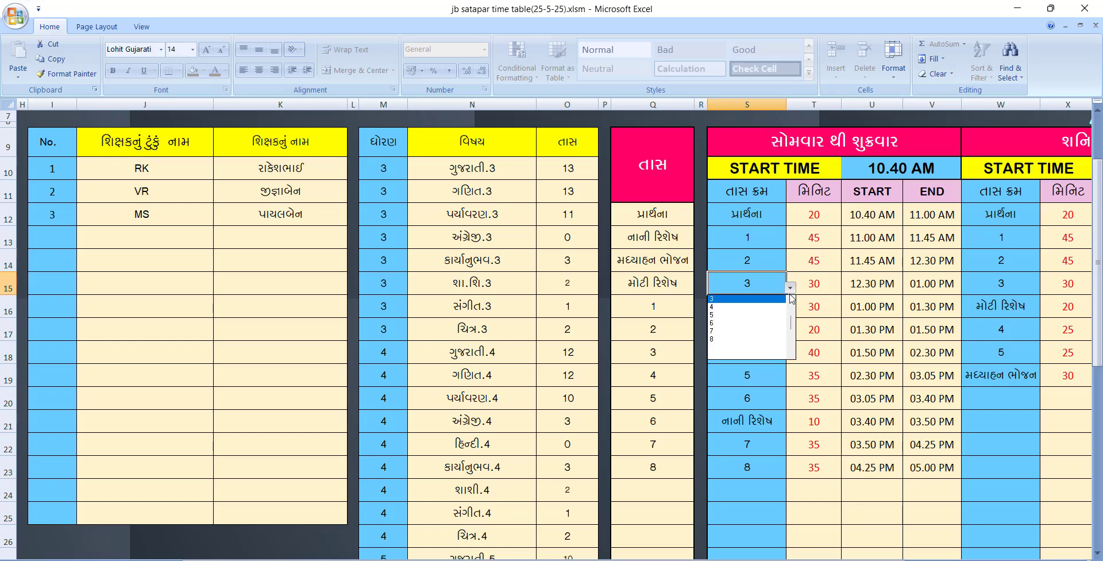
click(795, 303)
click(791, 288)
click(757, 307)
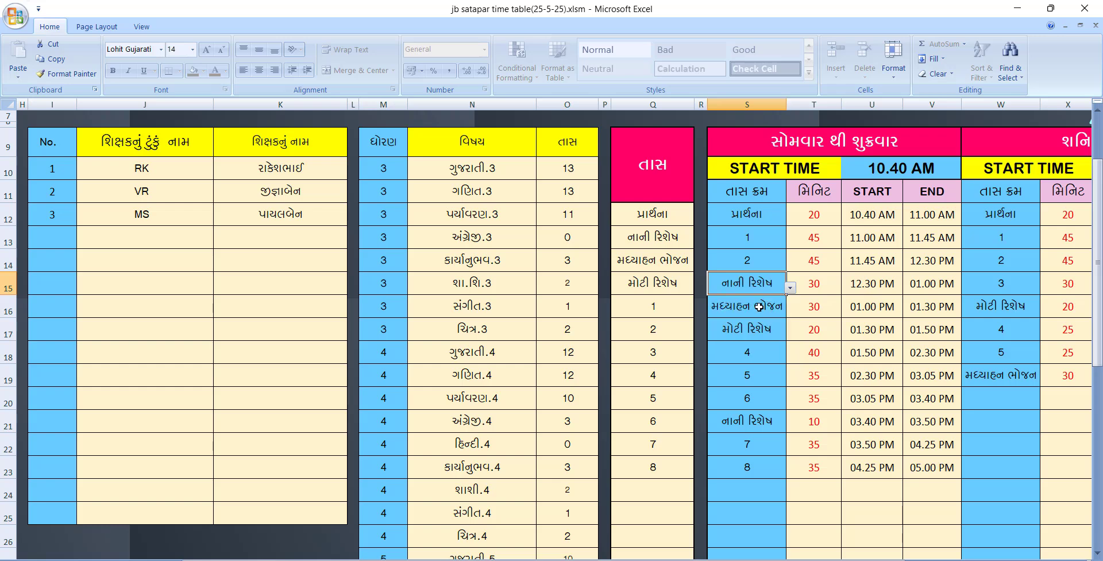
click(762, 308)
click(791, 310)
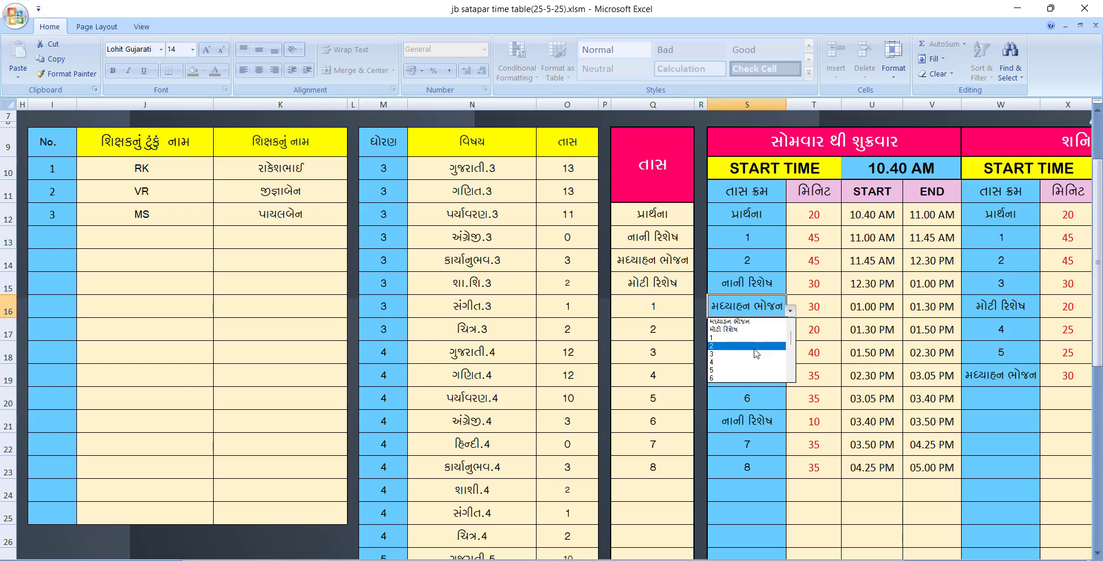
click(757, 353)
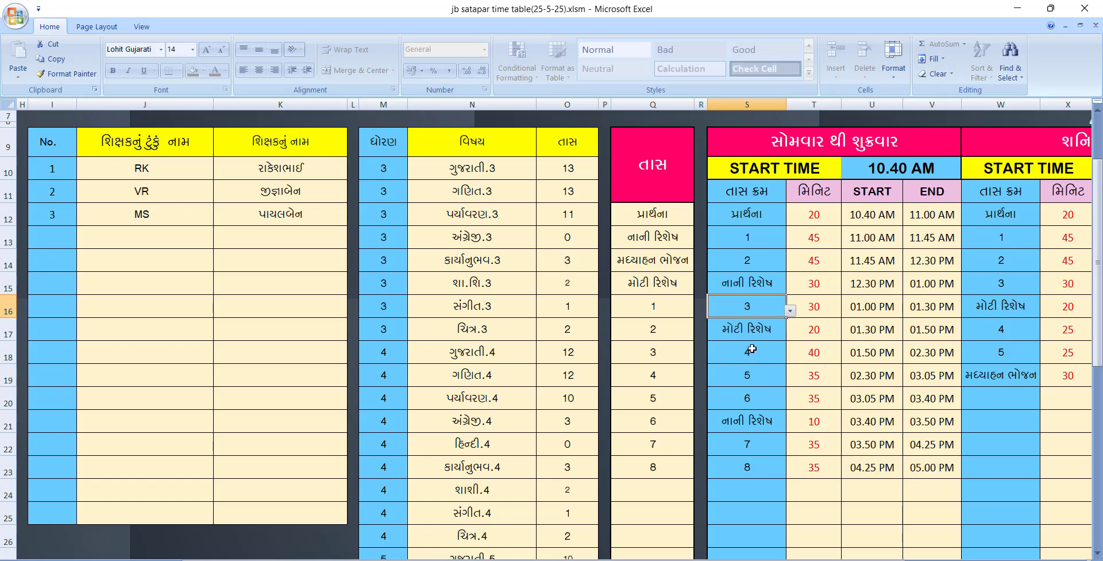
click(756, 328)
click(790, 333)
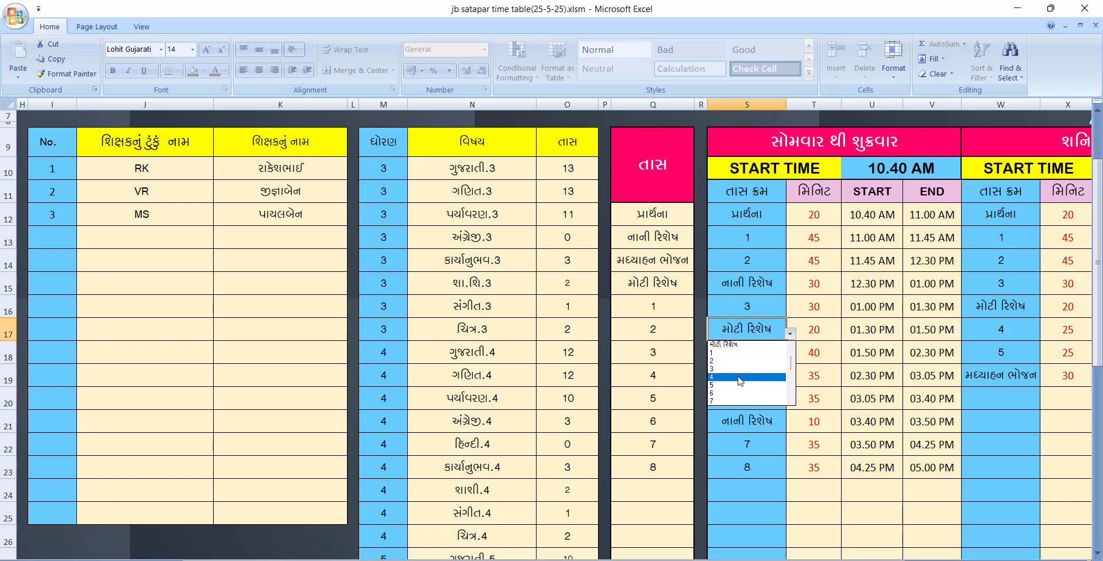
click(738, 376)
click(790, 356)
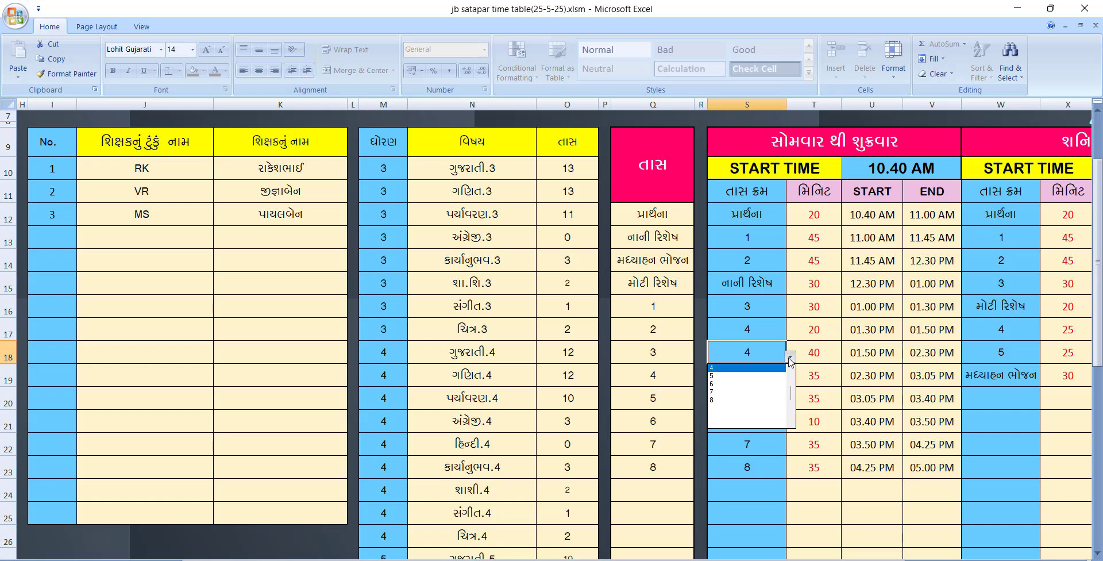
scroll(790, 372, up, 2)
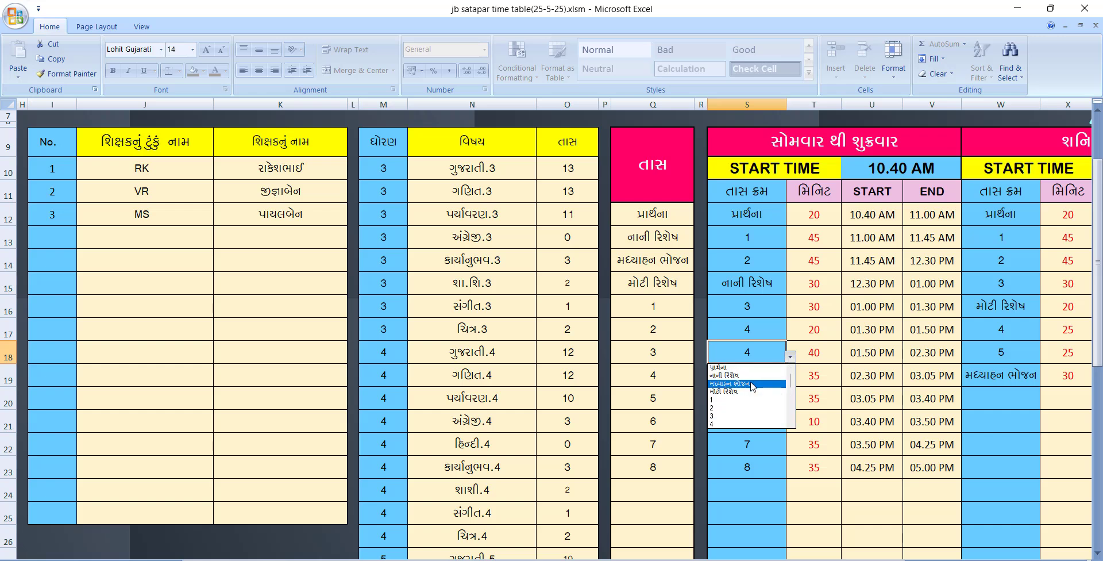
click(757, 388)
click(759, 392)
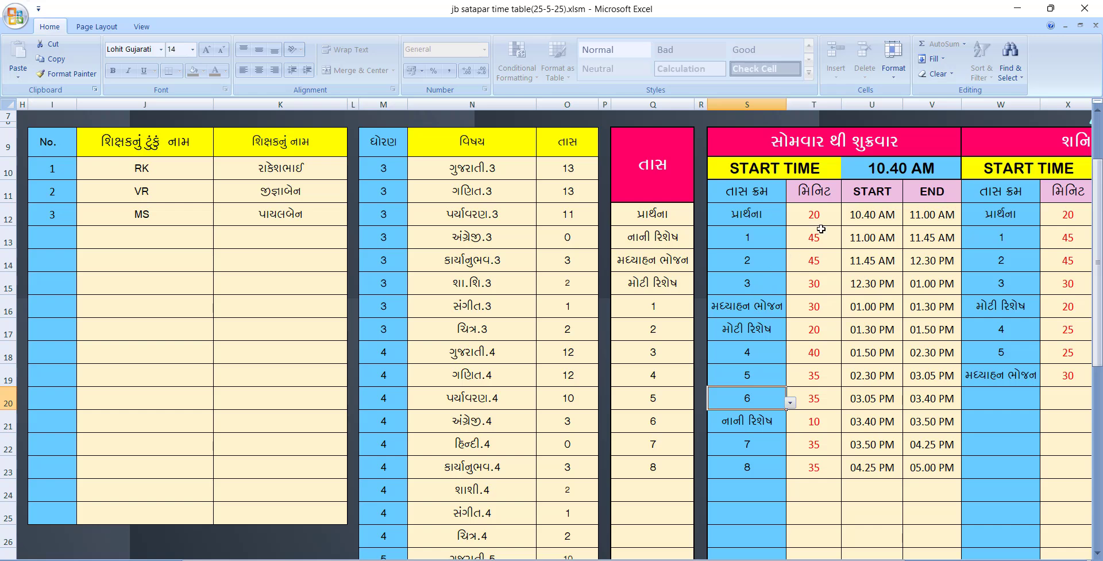
Inspect the period minutes, the 10.40 AM start time and the calculated start and end times
drag(823, 218, 830, 464)
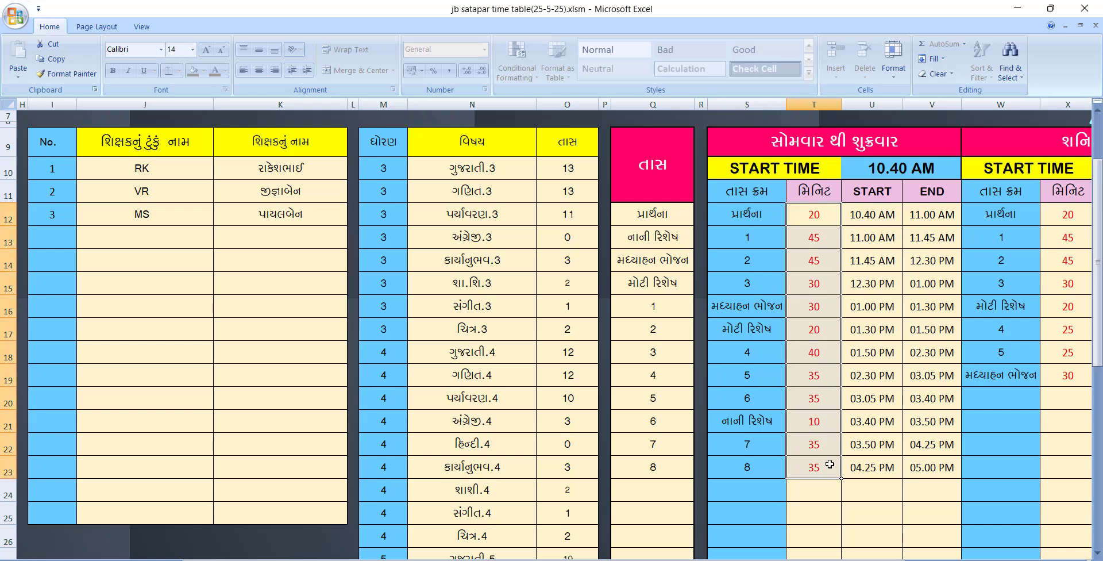
click(896, 168)
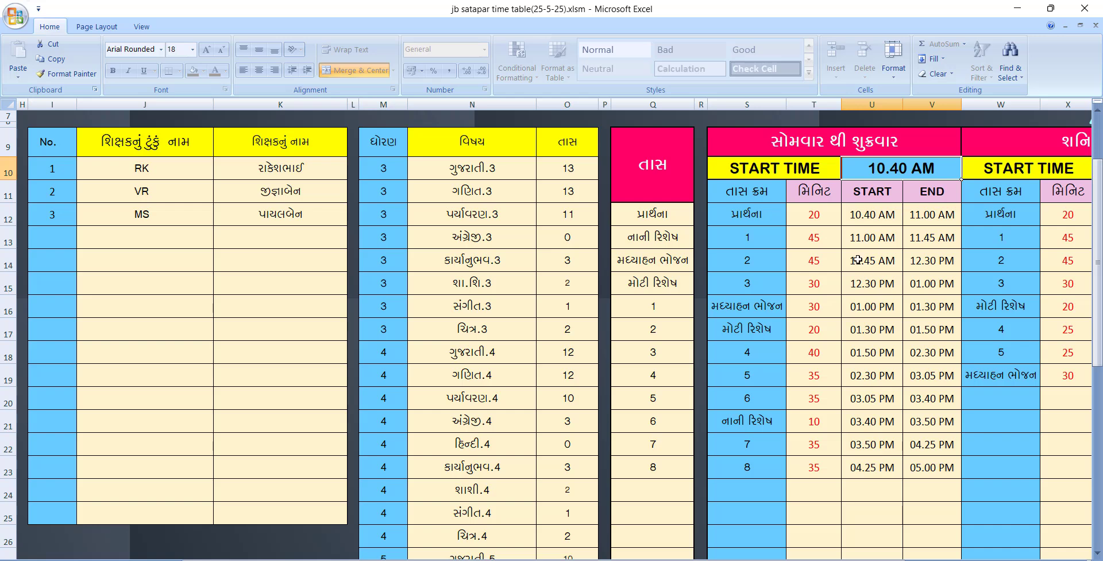
drag(868, 220, 931, 471)
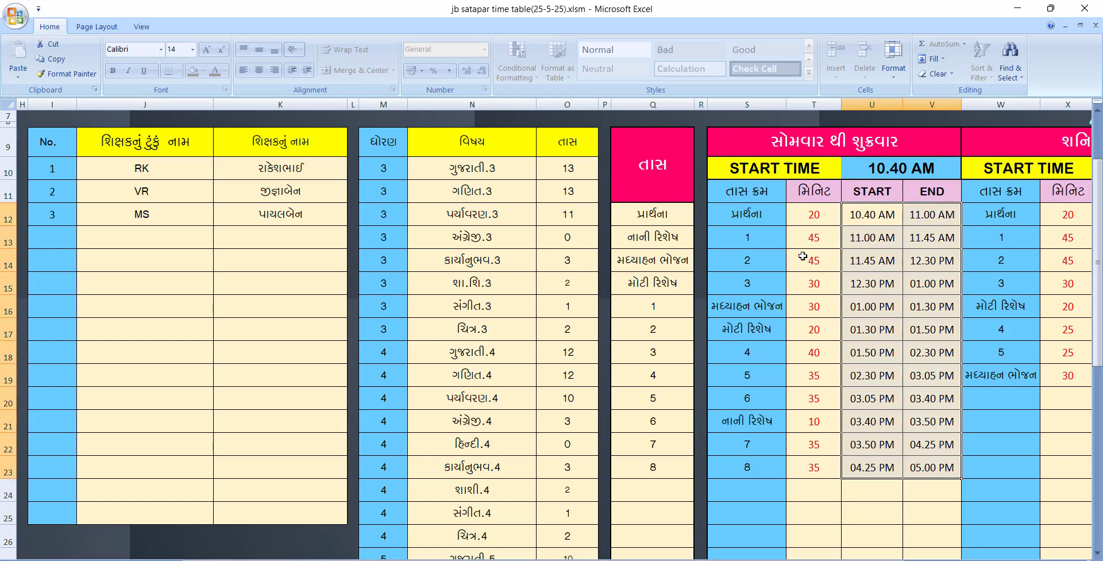
drag(804, 220, 821, 462)
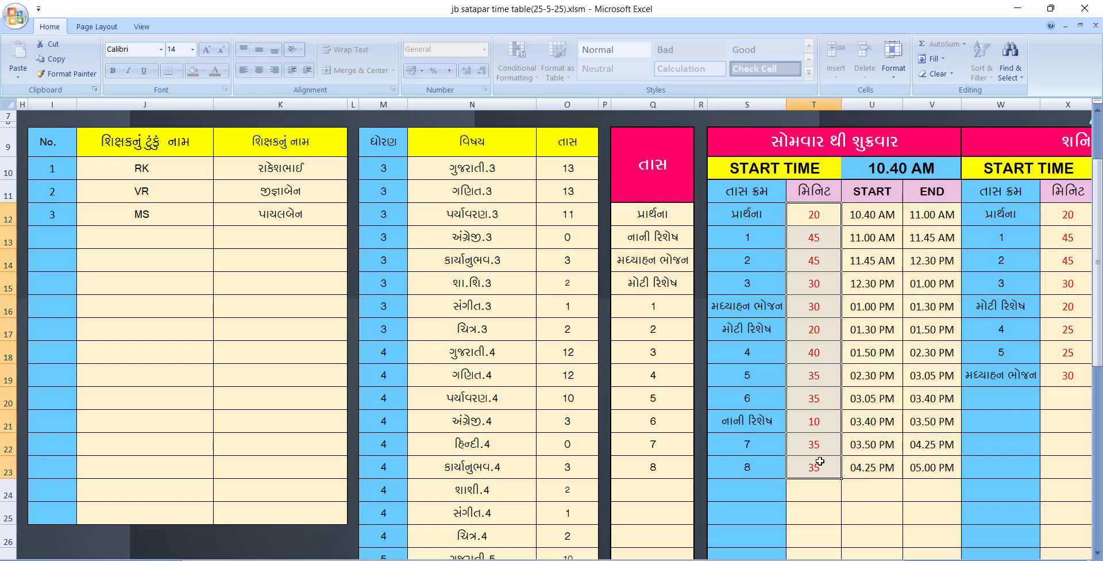
Try a 07:30 weekday start time, then undo it back to 10.40 AM
click(881, 172)
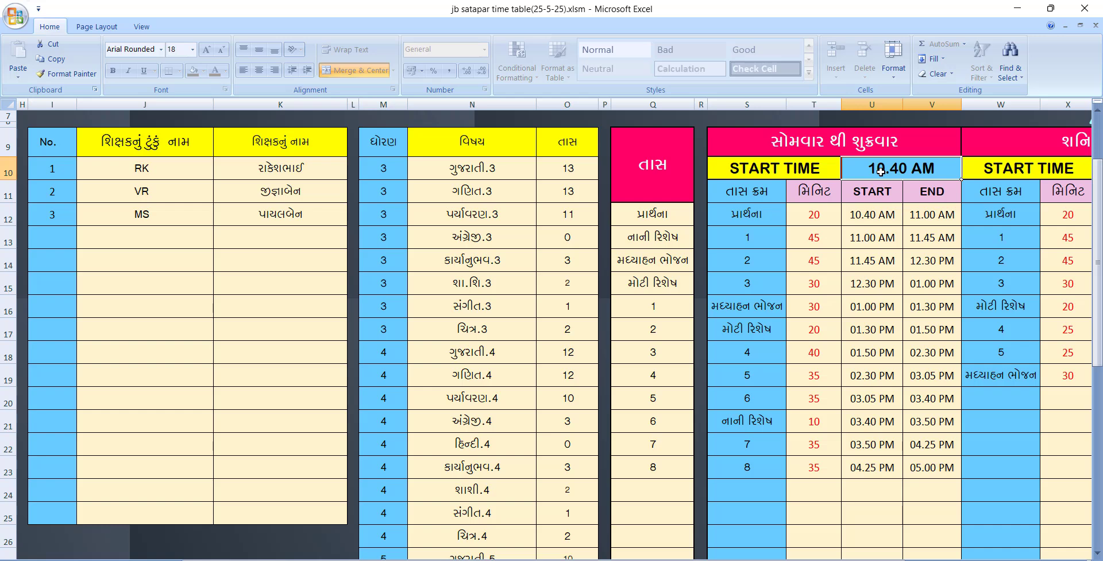
text(07)
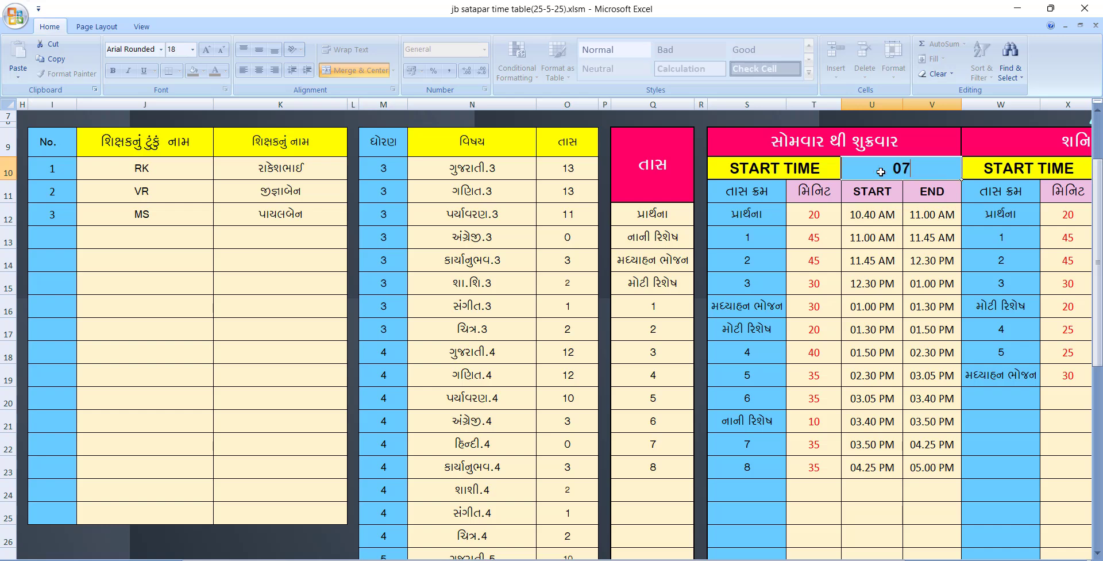
text(:30)
key(Return)
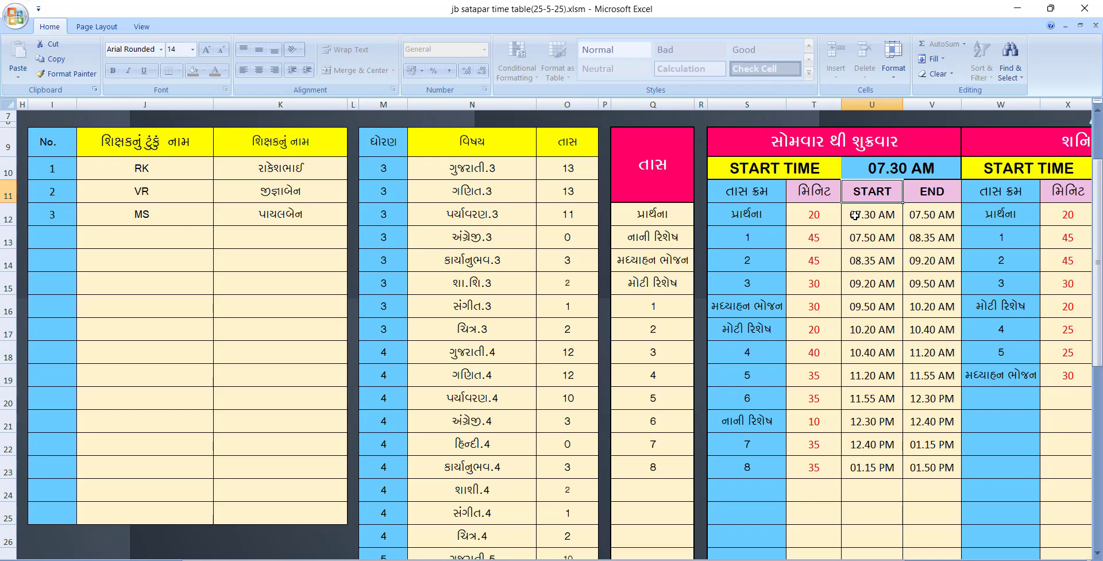
key(ctrl+z)
scroll(823, 543, right, 4)
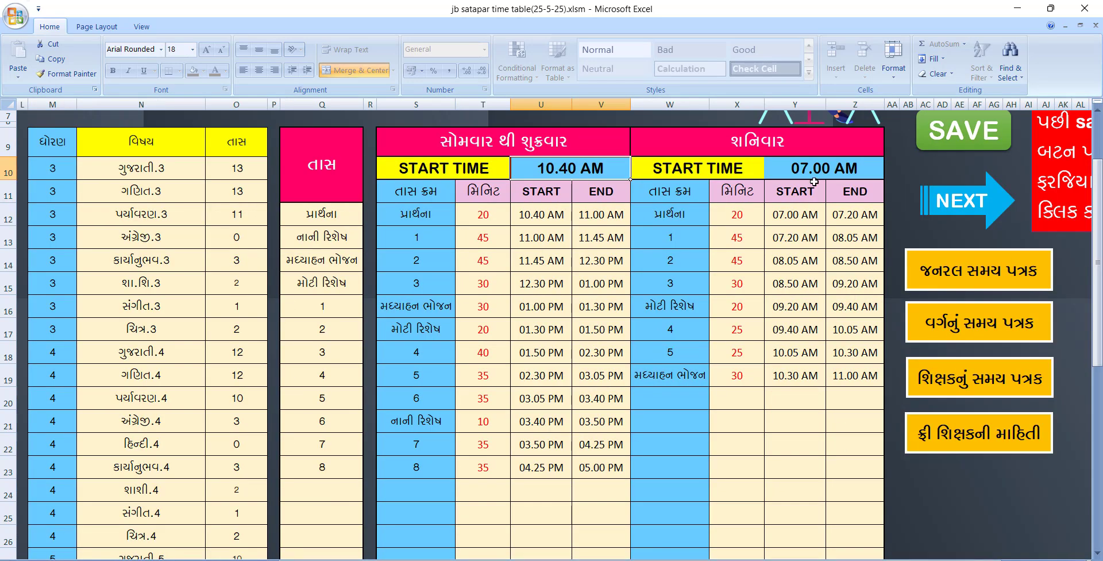
click(813, 168)
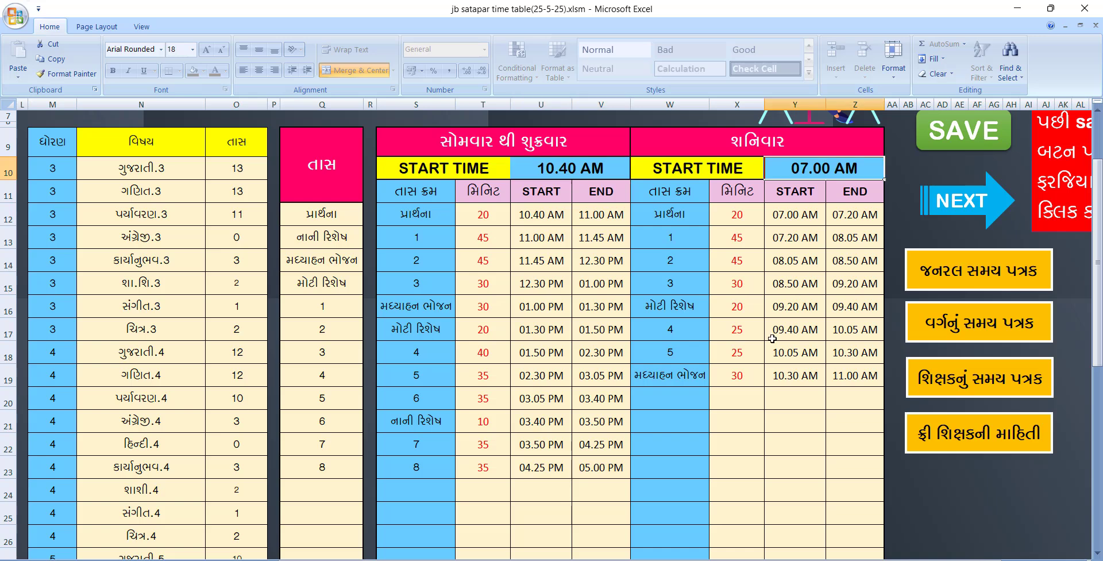
click(661, 217)
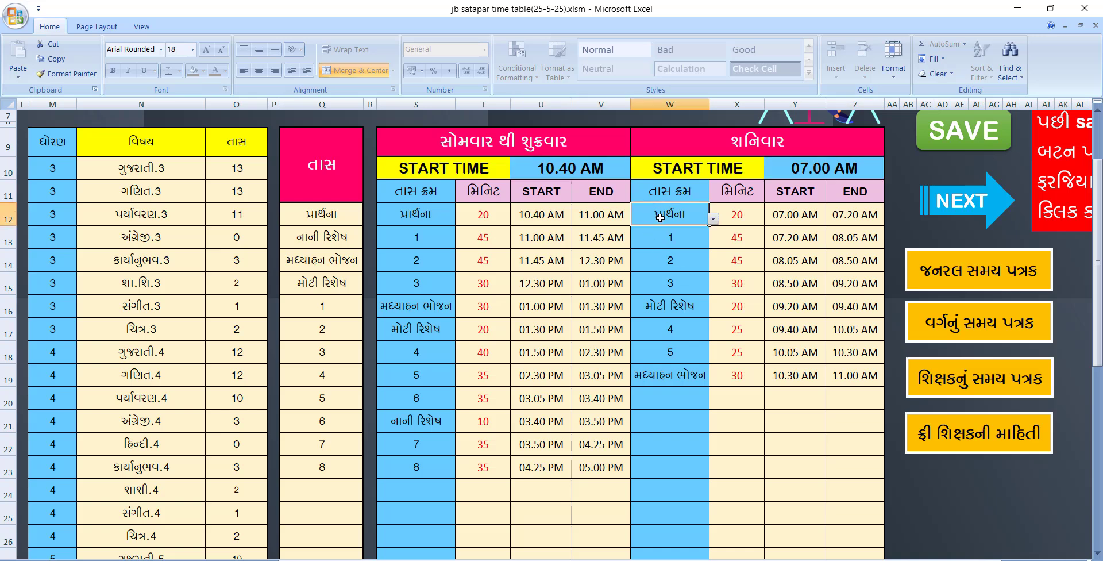
click(686, 241)
click(713, 241)
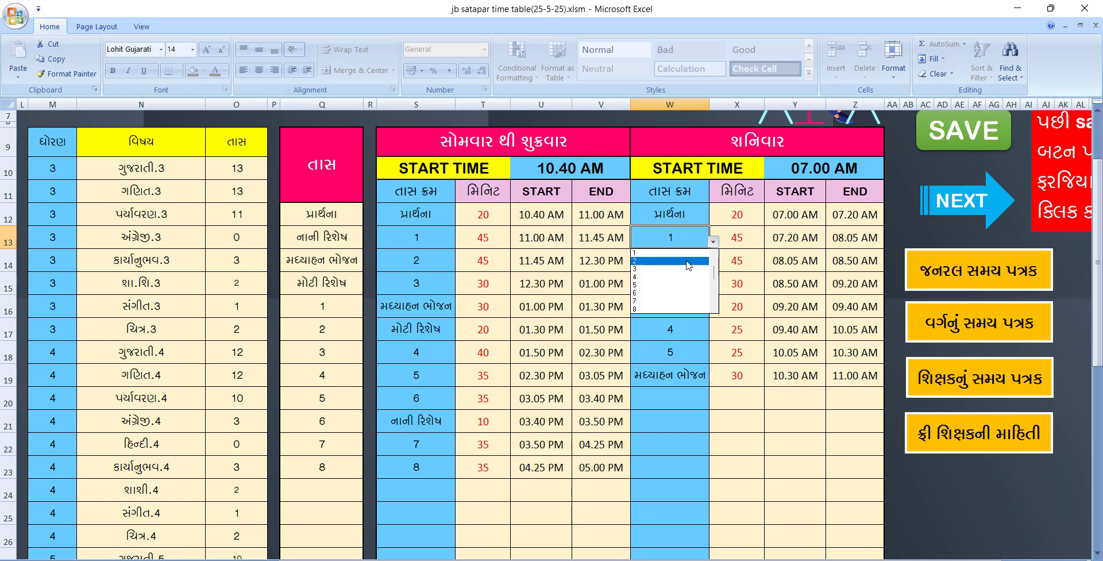
click(682, 266)
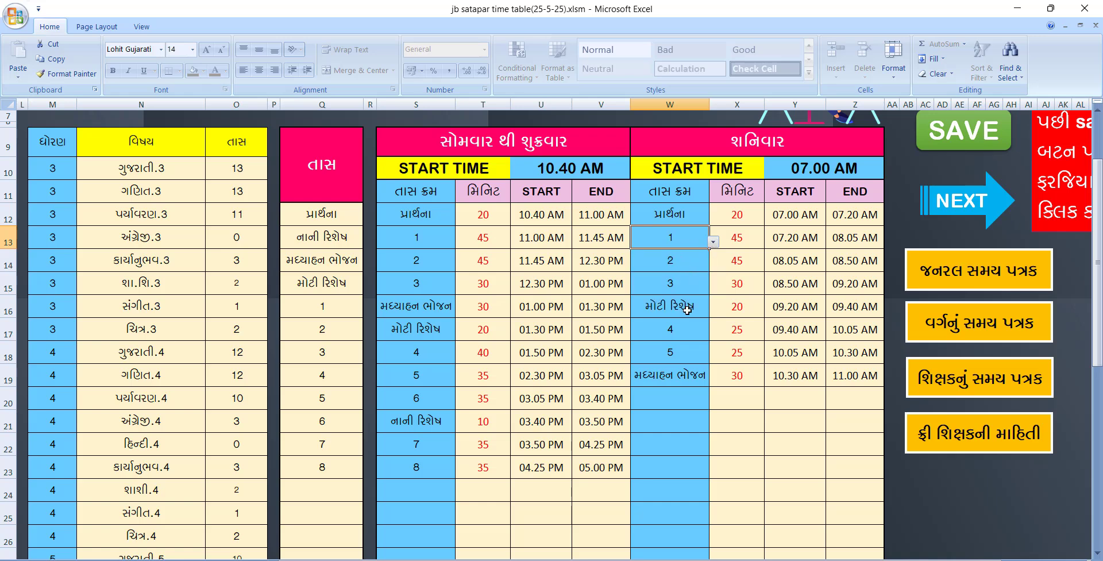
scroll(706, 308, up, 1)
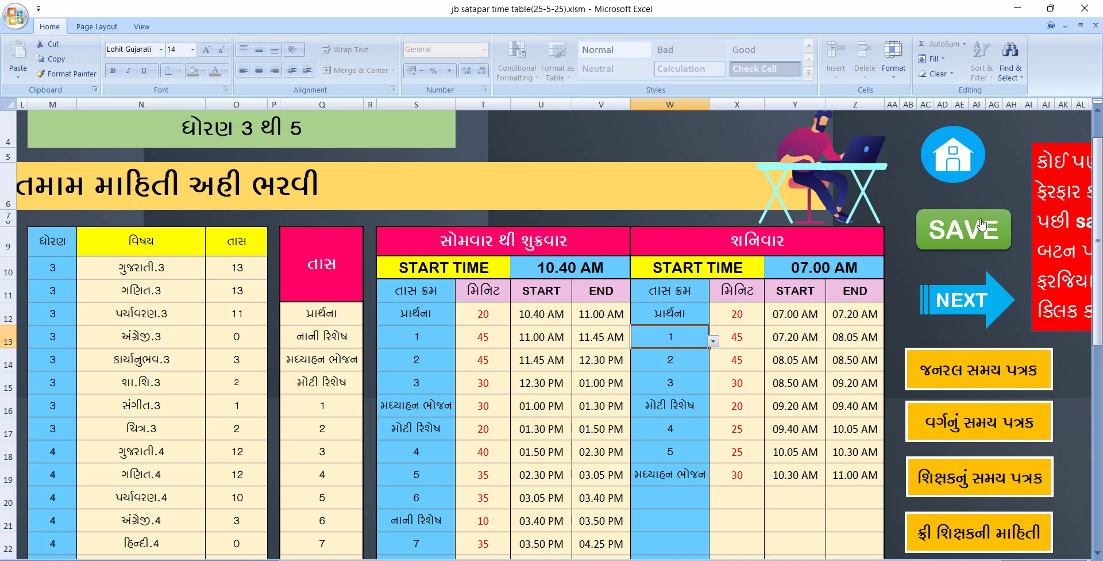
Open the subject distribution sheet and inspect the standard 3–5 and RK, VR, MS teacher columns
click(964, 307)
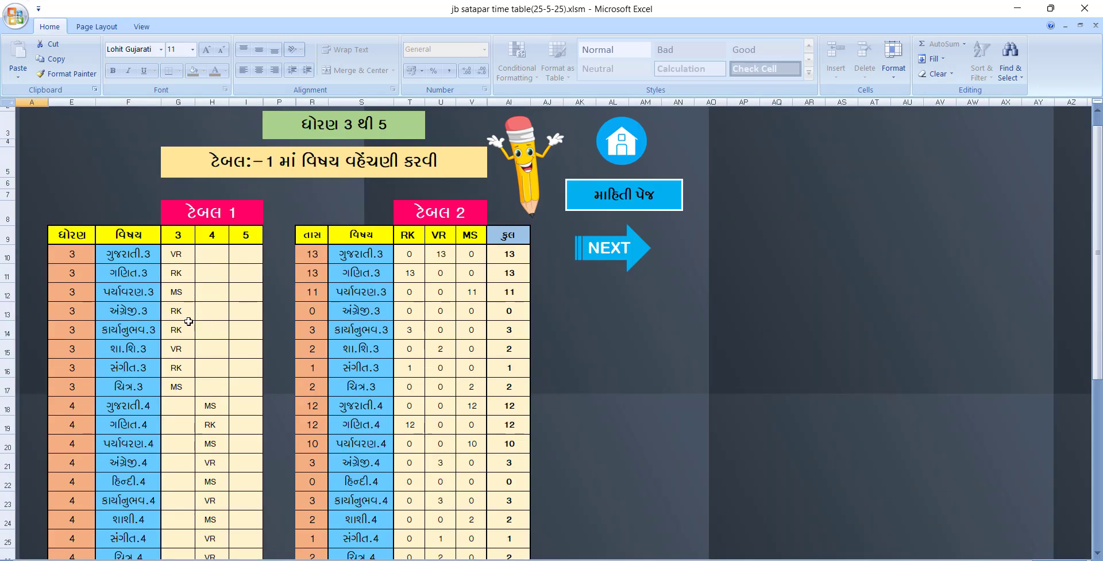
click(179, 239)
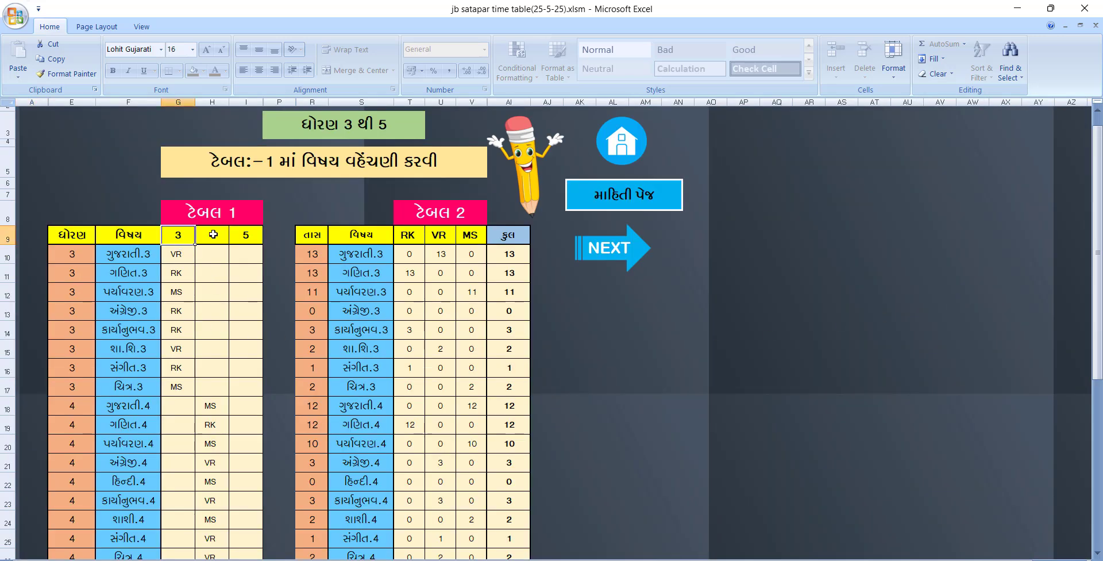
click(214, 235)
click(253, 237)
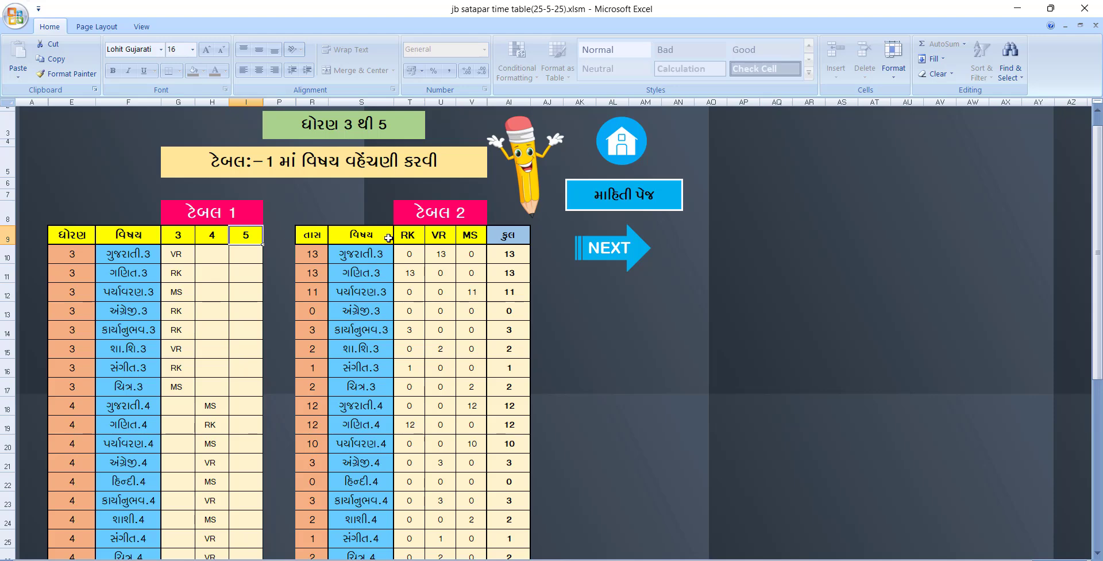
click(416, 236)
click(443, 238)
click(469, 236)
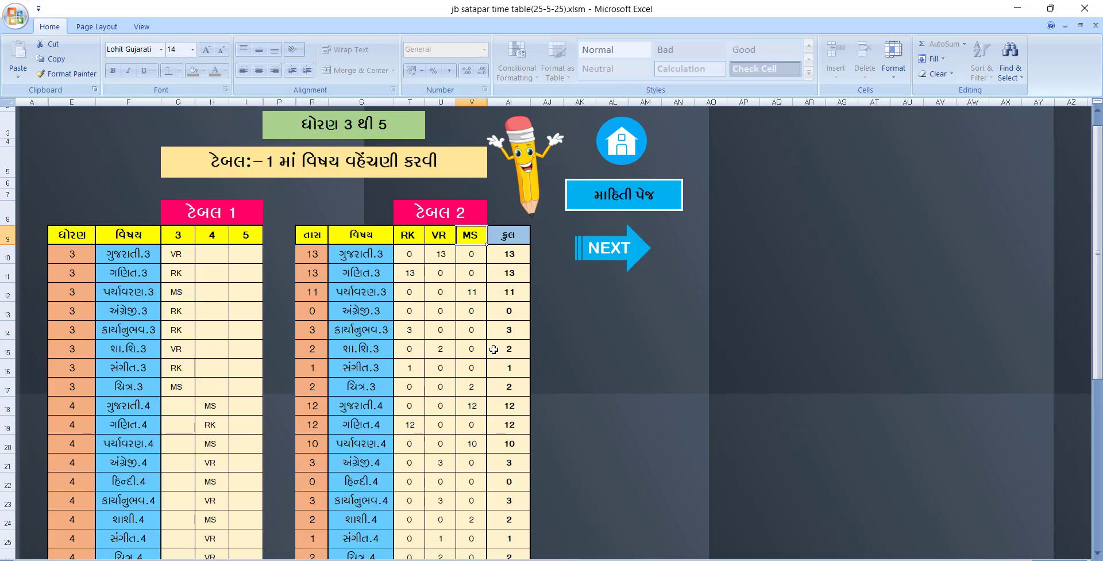
Check the teacher dropdowns, keeping VR for ગુજરાતી.3 and RK for ગણિત.3
click(136, 254)
click(178, 257)
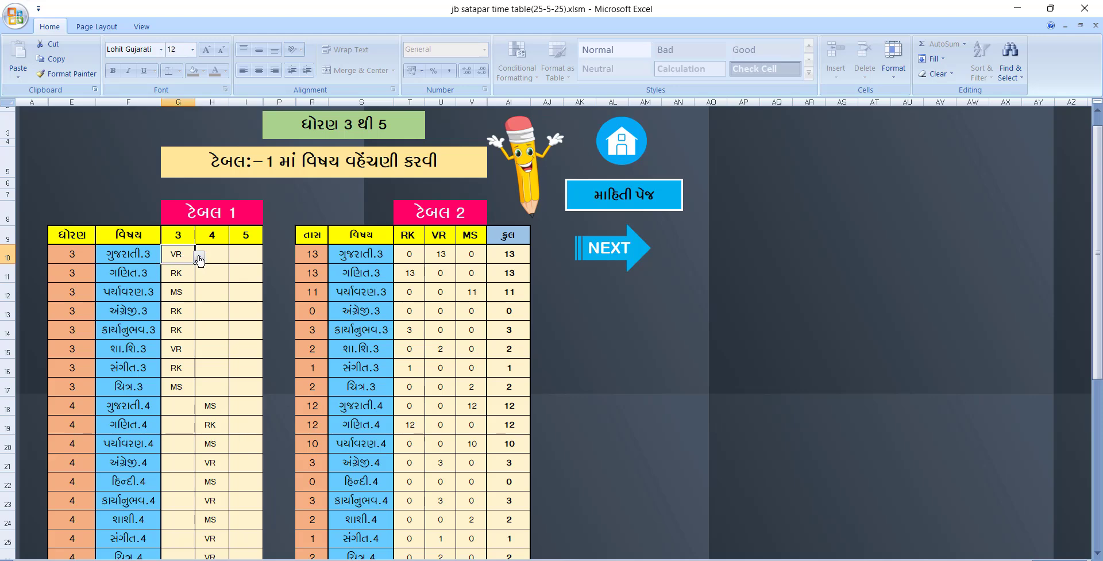
click(198, 257)
click(199, 266)
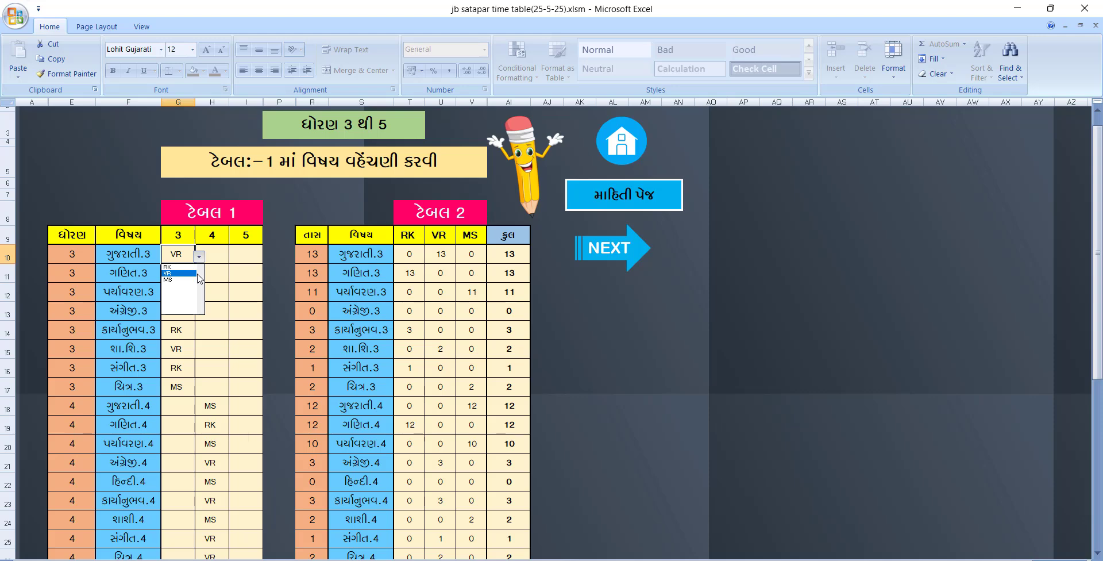
click(191, 274)
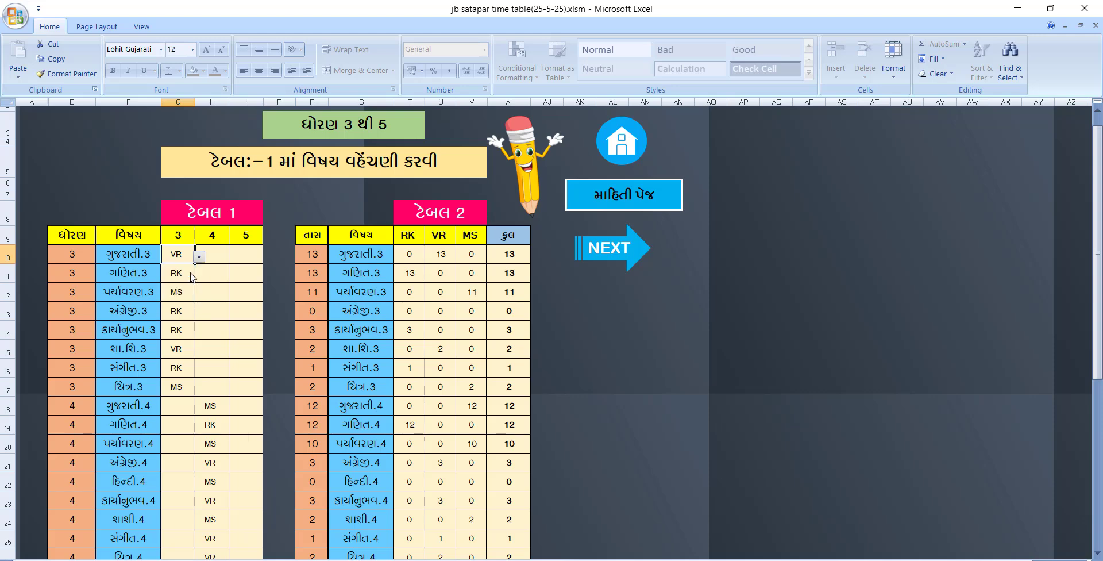
click(193, 278)
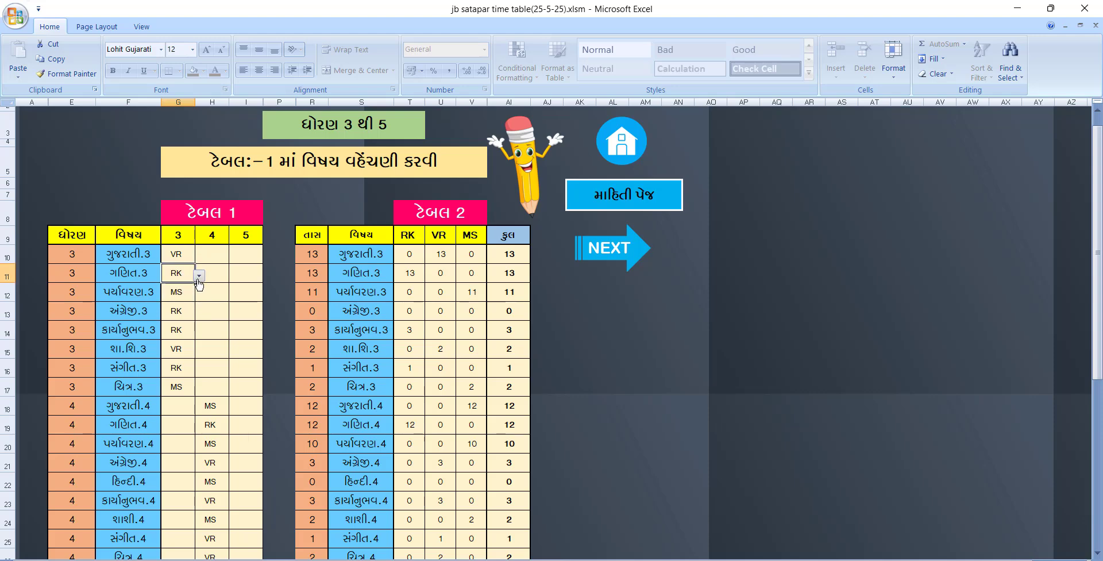
click(198, 278)
click(198, 279)
scroll(462, 315, down, 5)
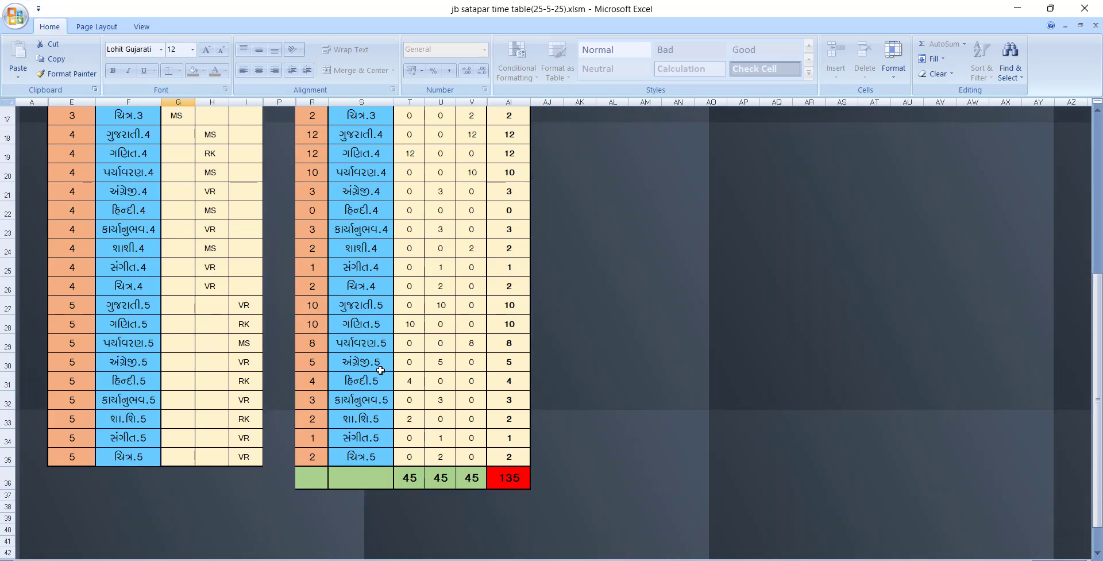
click(415, 480)
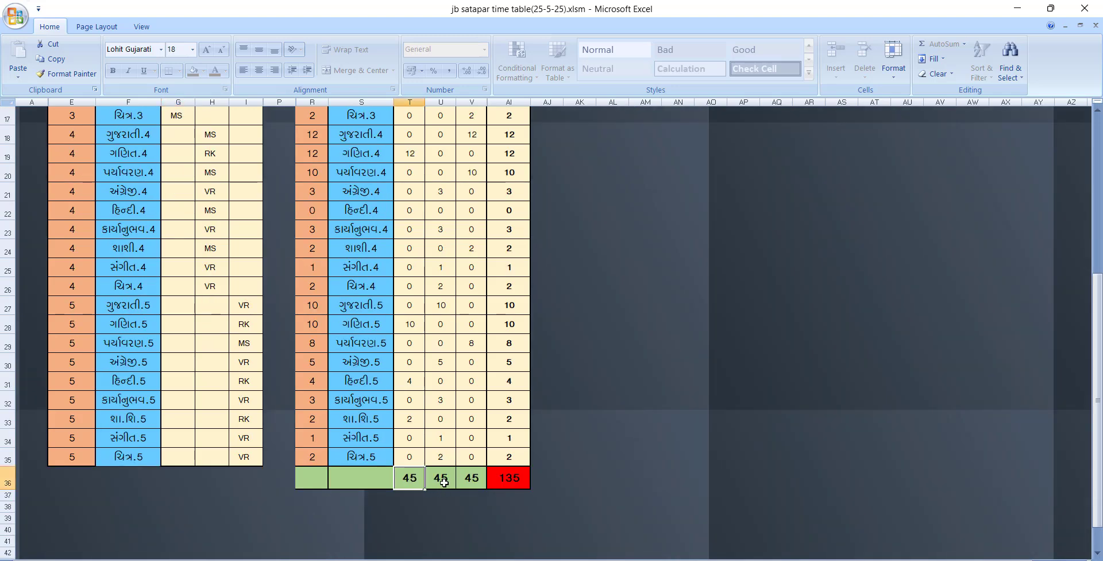
click(442, 481)
click(468, 478)
click(407, 478)
click(447, 478)
click(467, 478)
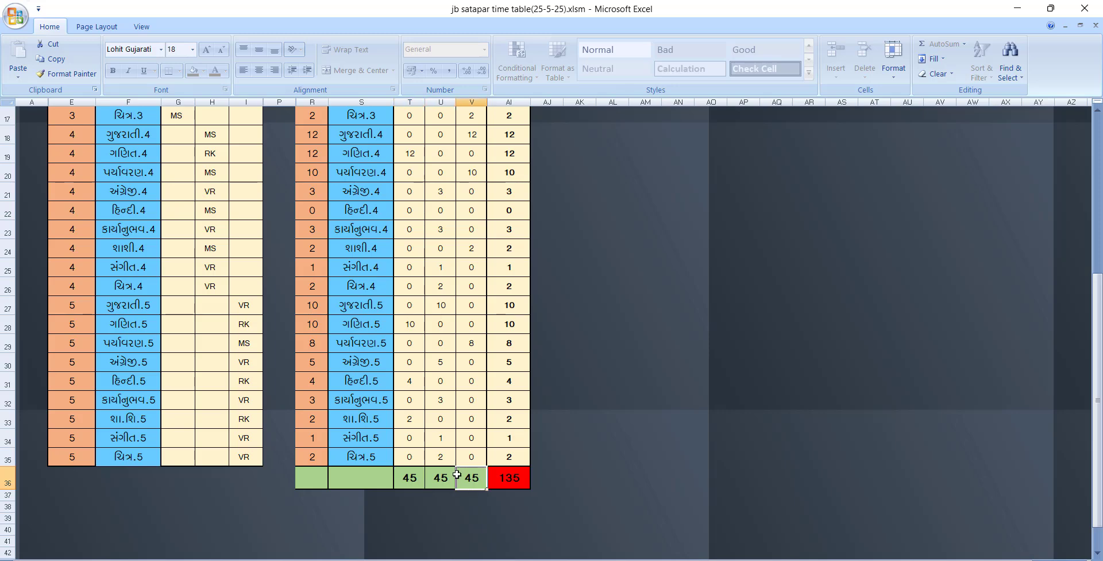
click(410, 480)
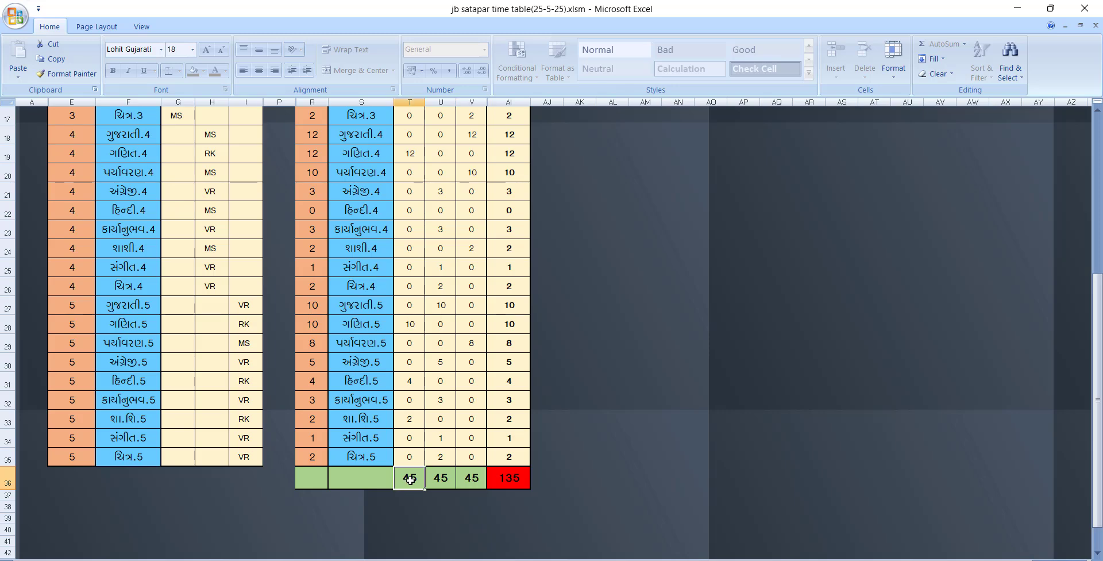
click(435, 475)
click(472, 481)
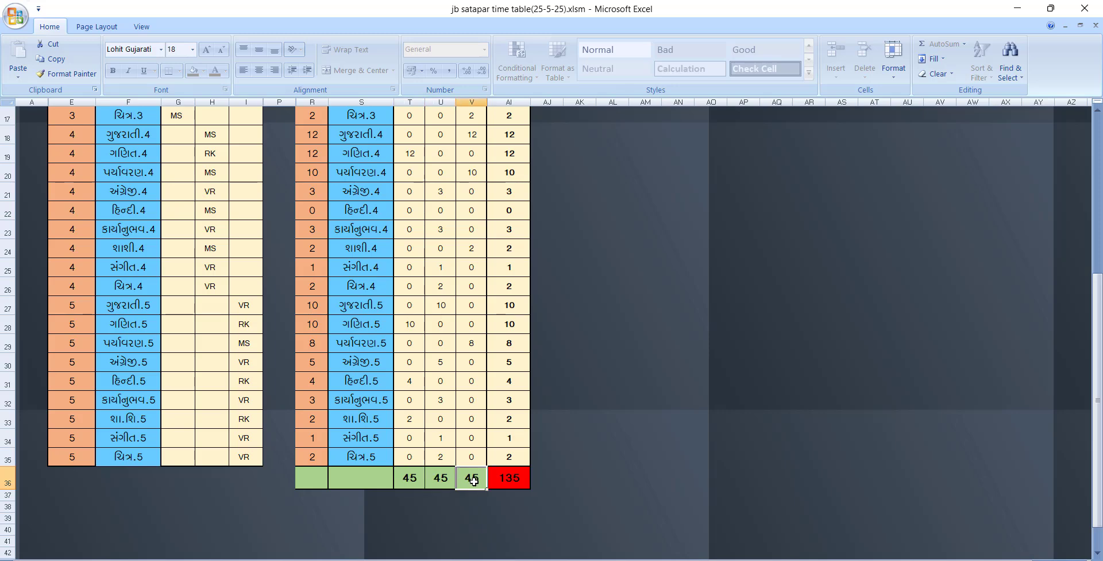
scroll(446, 429, up, 2)
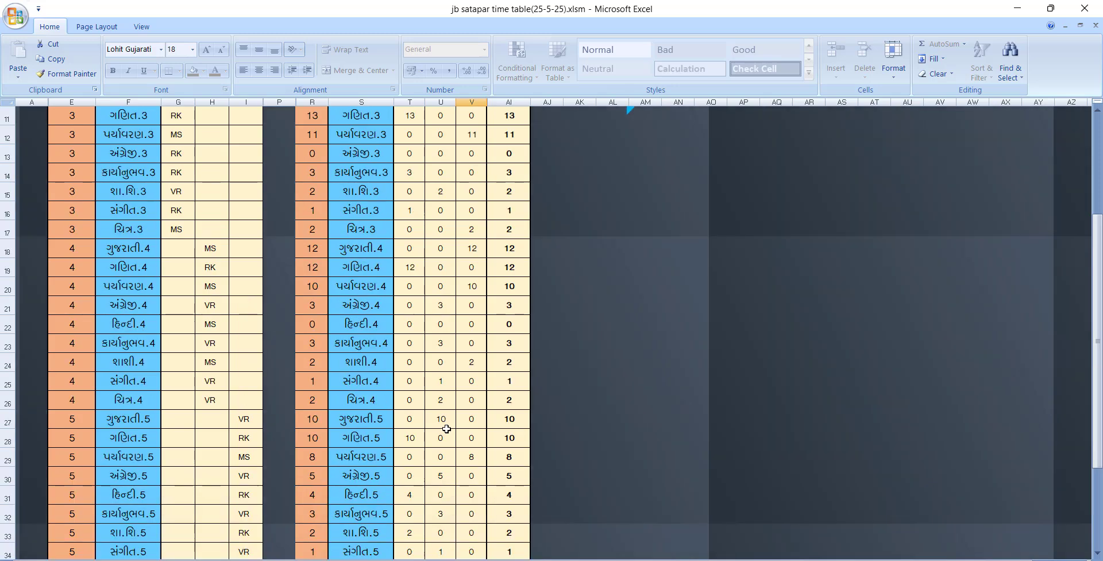
drag(123, 252, 124, 368)
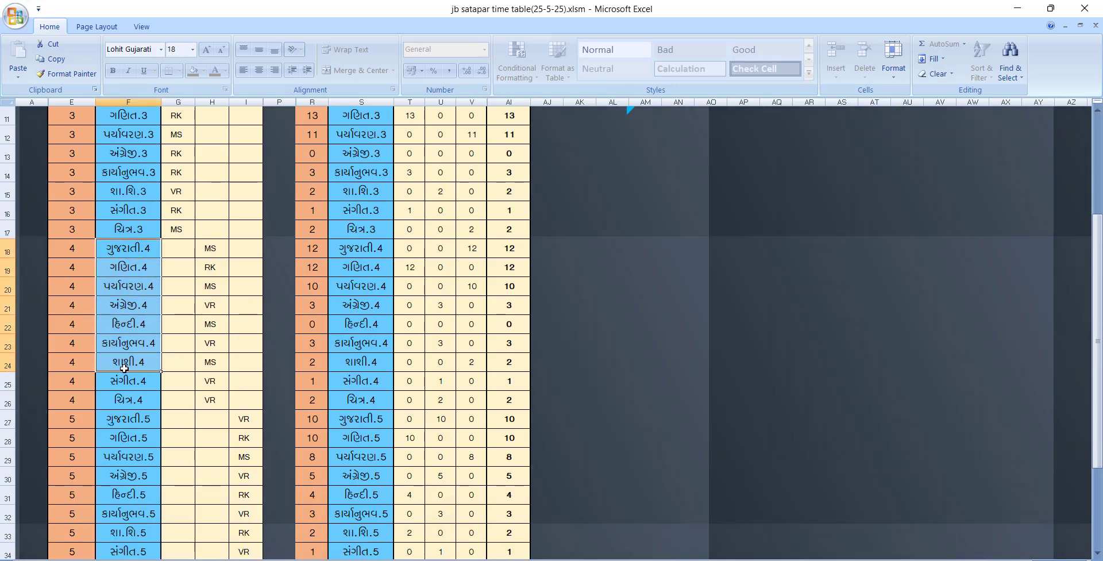
click(177, 254)
click(178, 284)
click(210, 248)
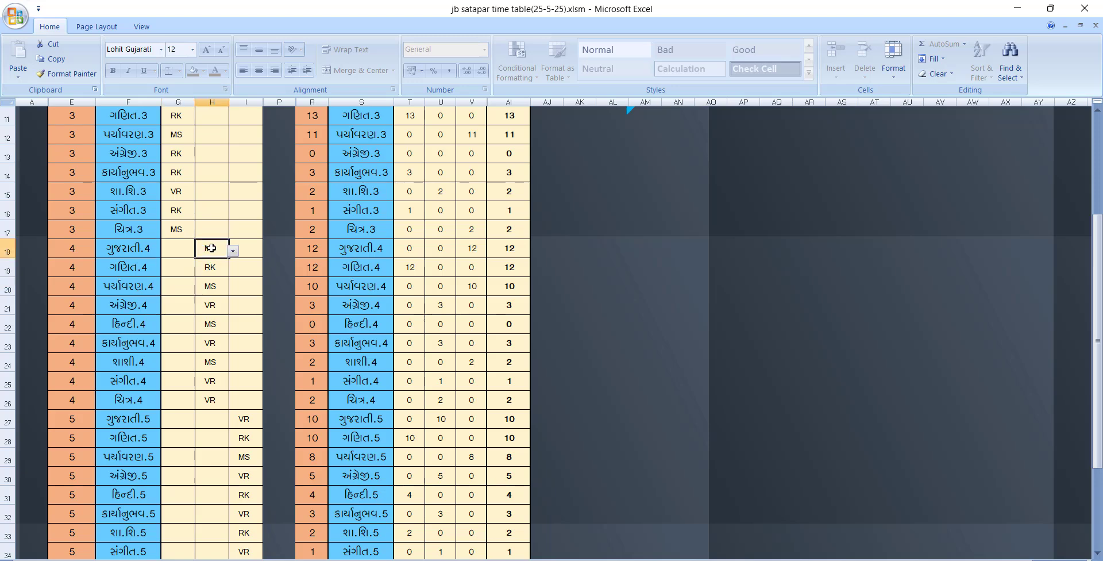
scroll(222, 277, up, 2)
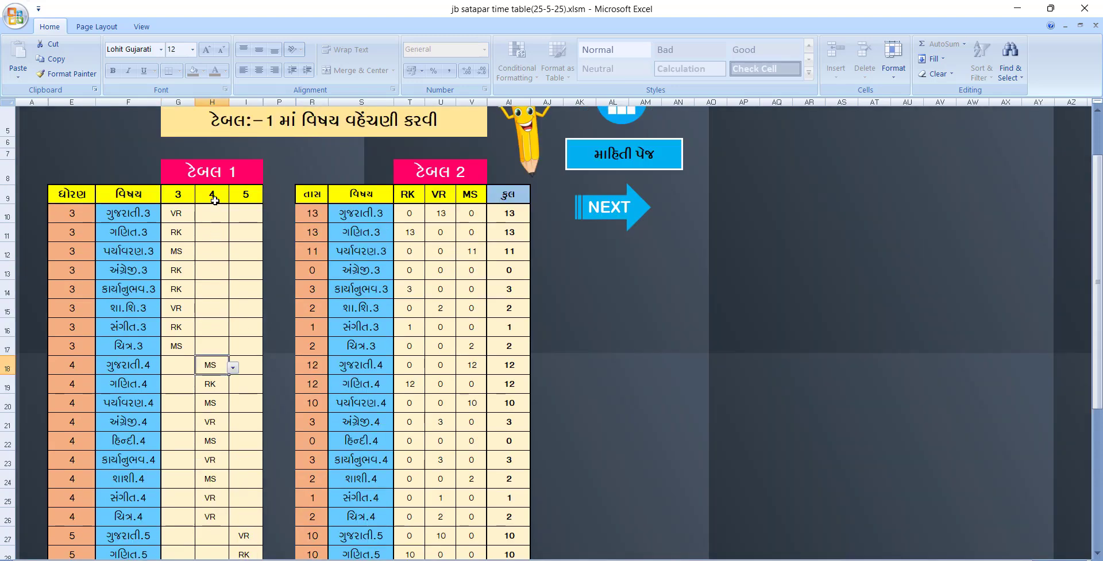
scroll(204, 345, down, 1)
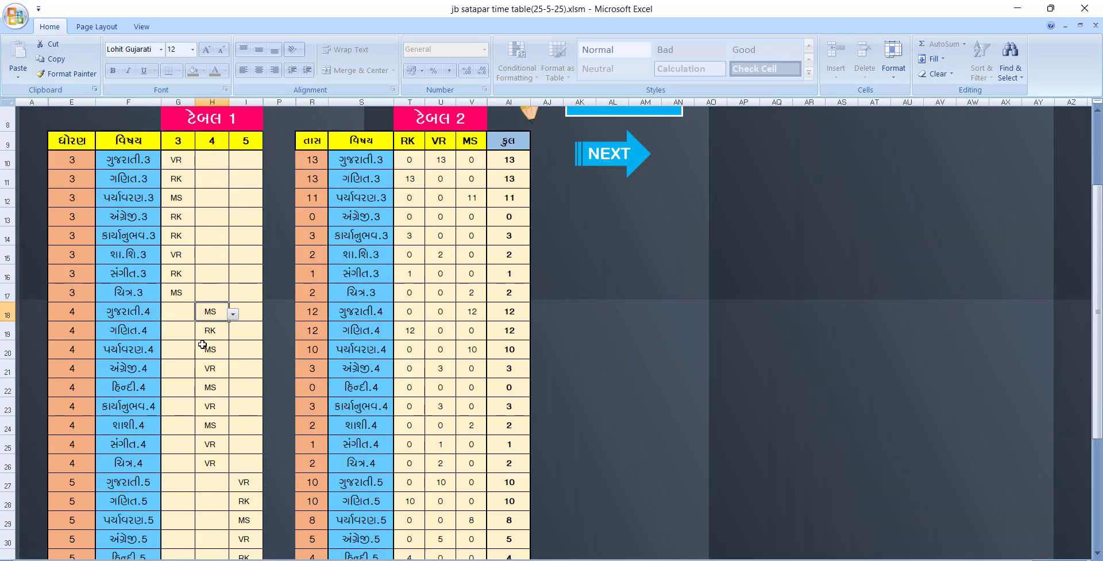
click(255, 139)
scroll(122, 335, down, 2)
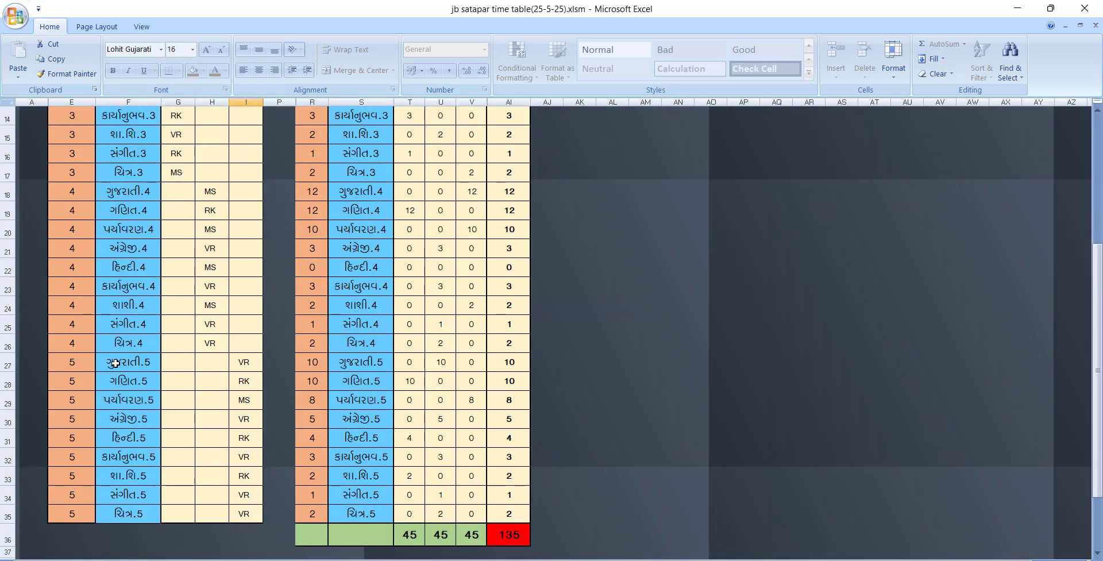
click(116, 364)
click(257, 367)
click(256, 379)
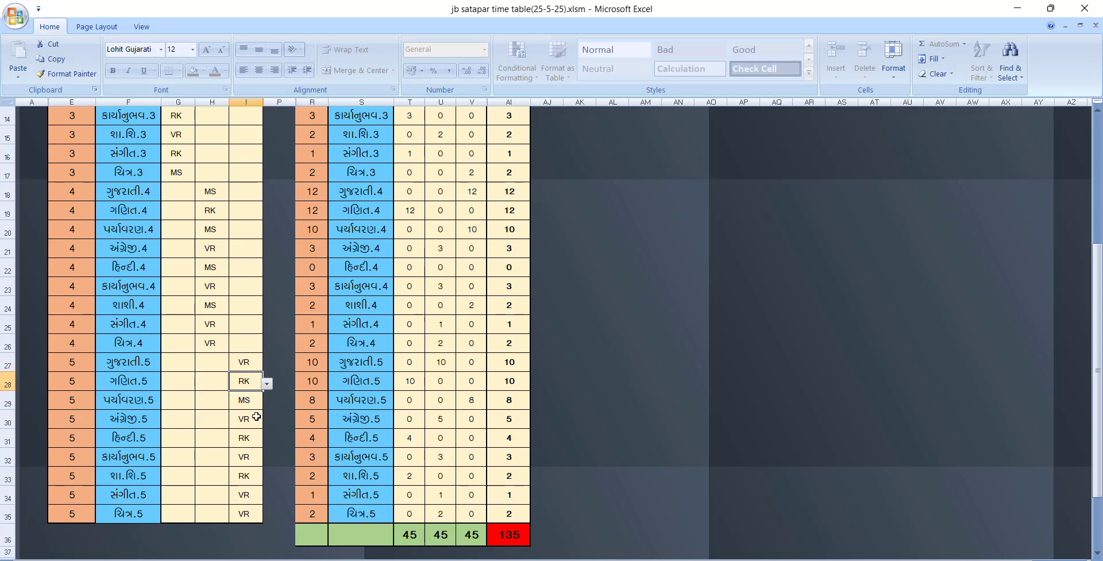
click(247, 405)
scroll(286, 396, up, 3)
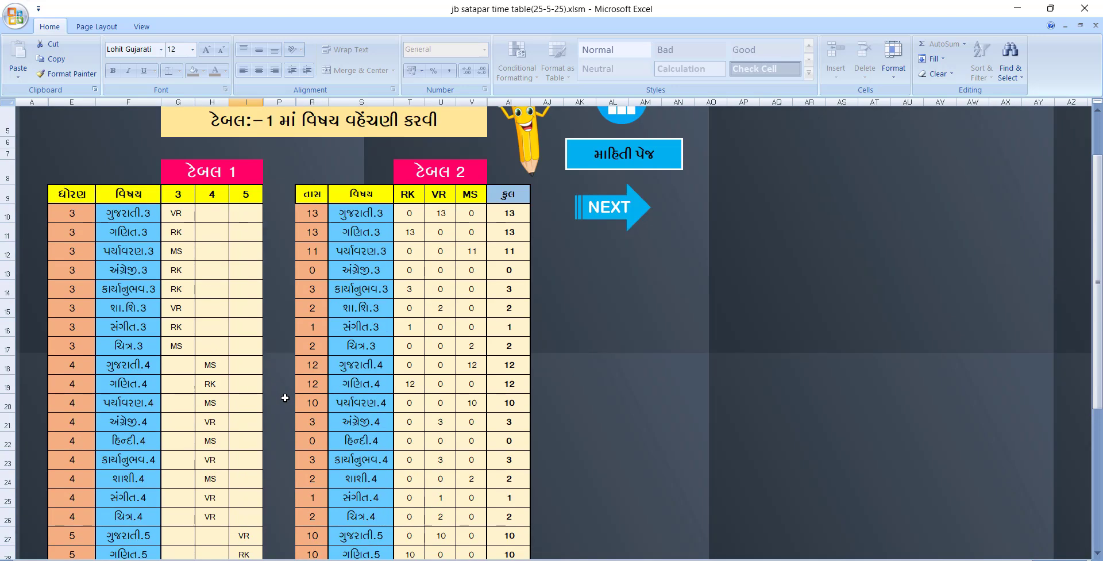
Go to the period placement timetable sheet and select the Table 1 allocation cells, rows 10–34
scroll(413, 388, up, 1)
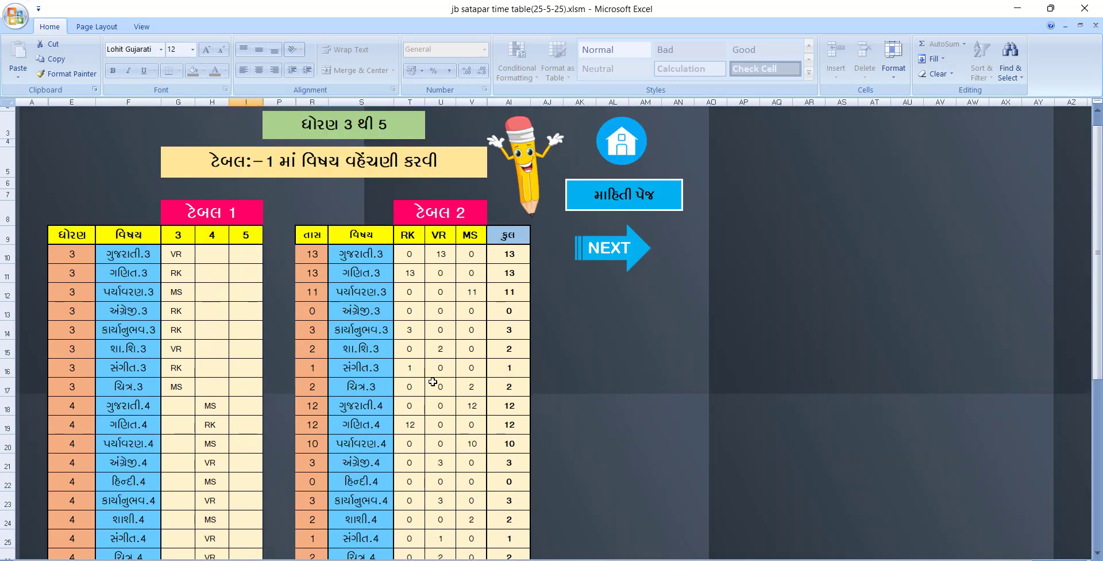
click(623, 246)
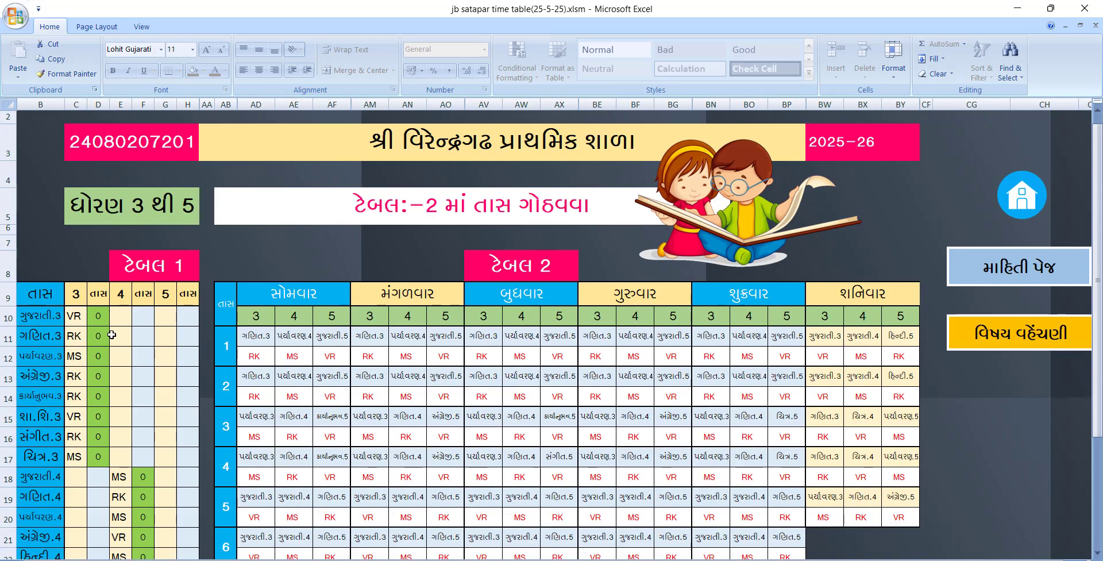
drag(81, 315, 191, 507)
Select the period 1 subject and teacher block AD11:BY12 across all days
scroll(181, 386, up, 3)
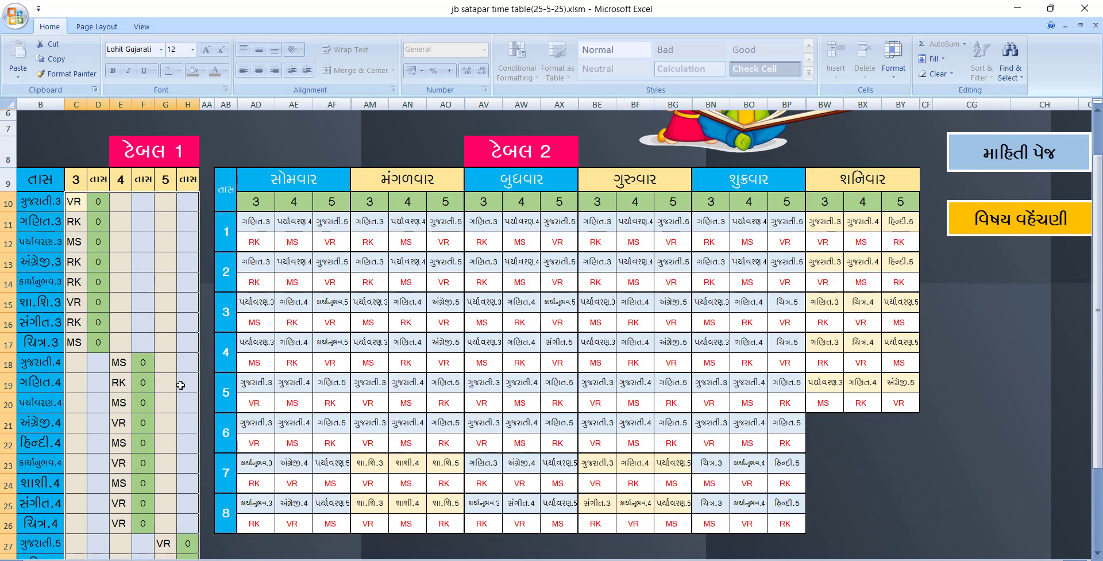
click(260, 225)
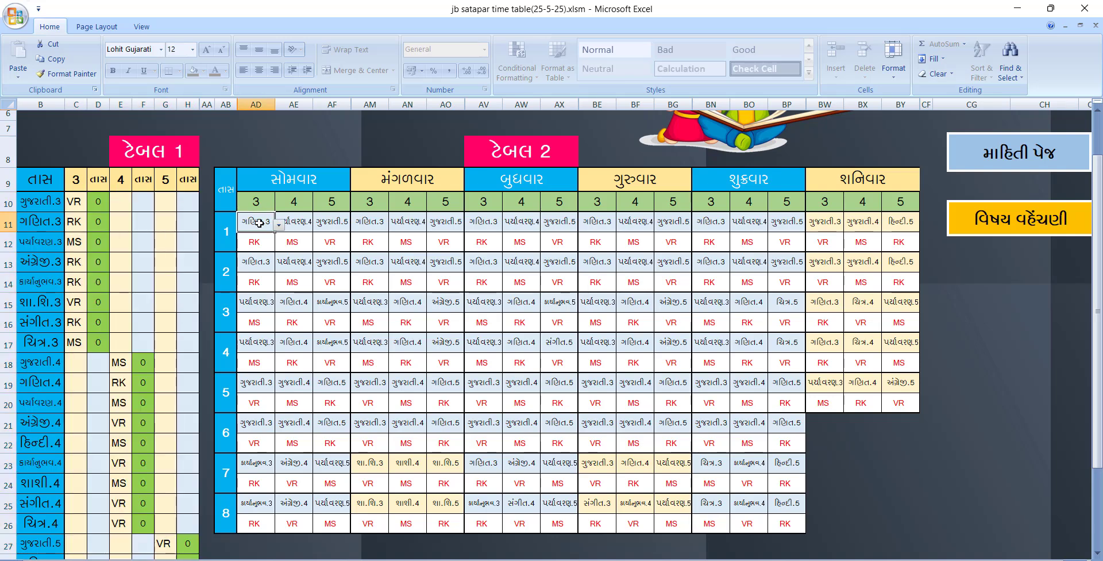
drag(260, 223, 908, 224)
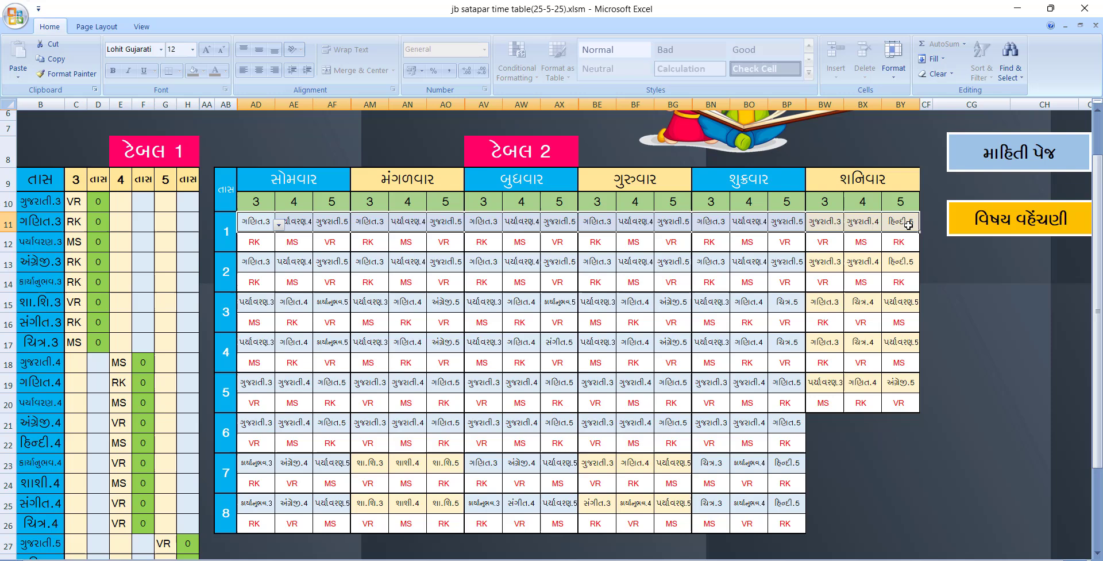
click(258, 242)
click(260, 223)
drag(260, 223, 916, 226)
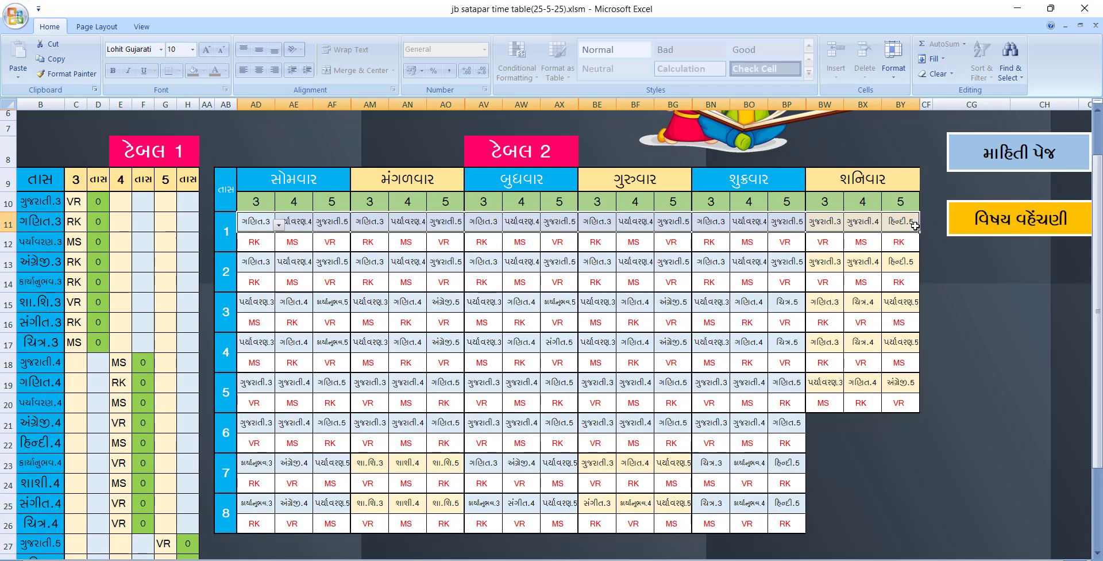
Clear all period 1 subjects and teachers for the whole week
key(Delete)
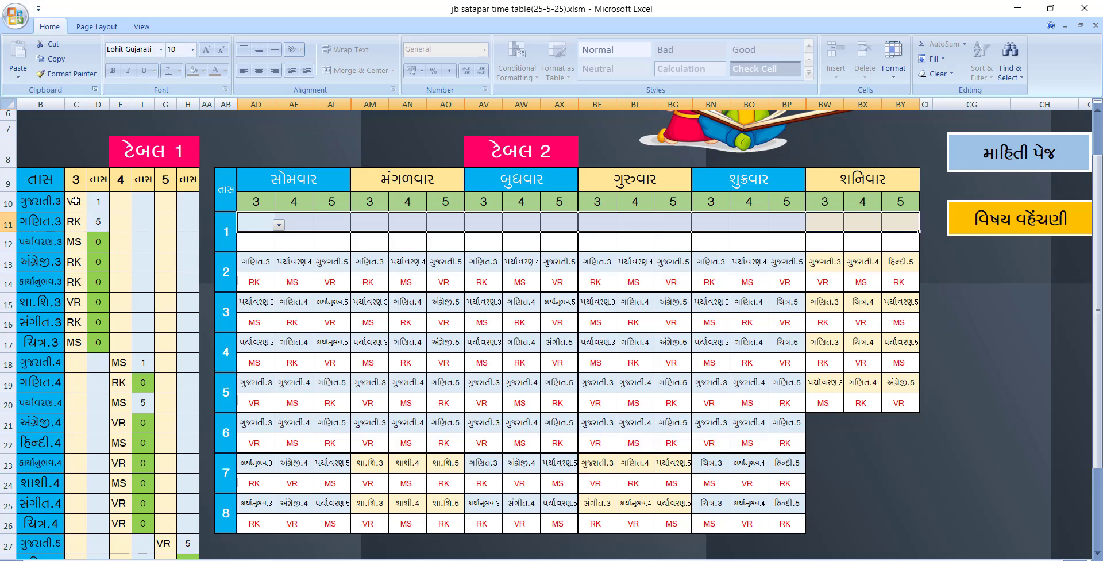
scroll(74, 196, up, 1)
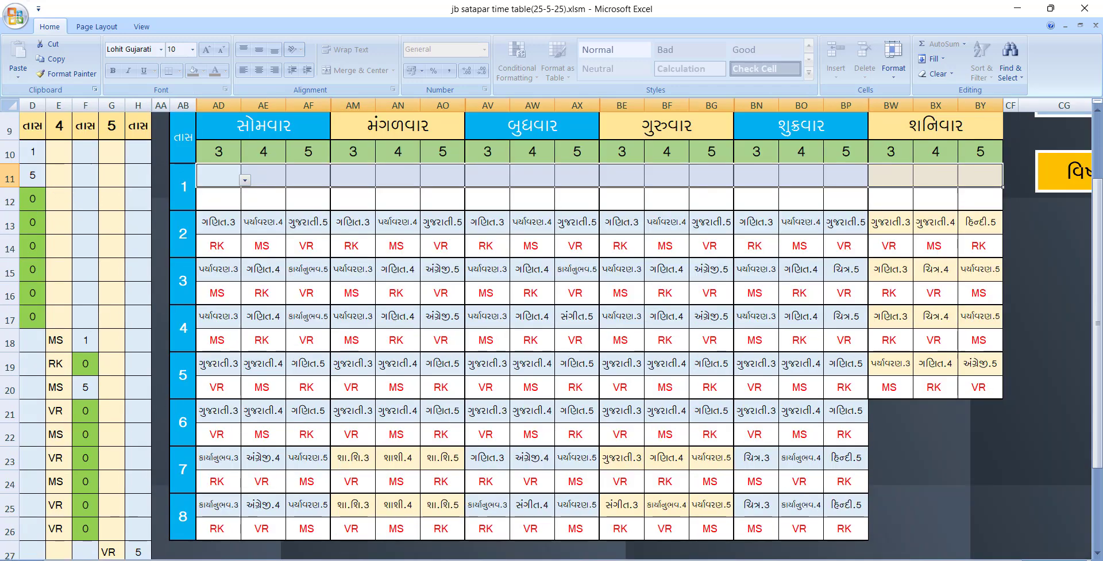
scroll(45, 196, up, 2)
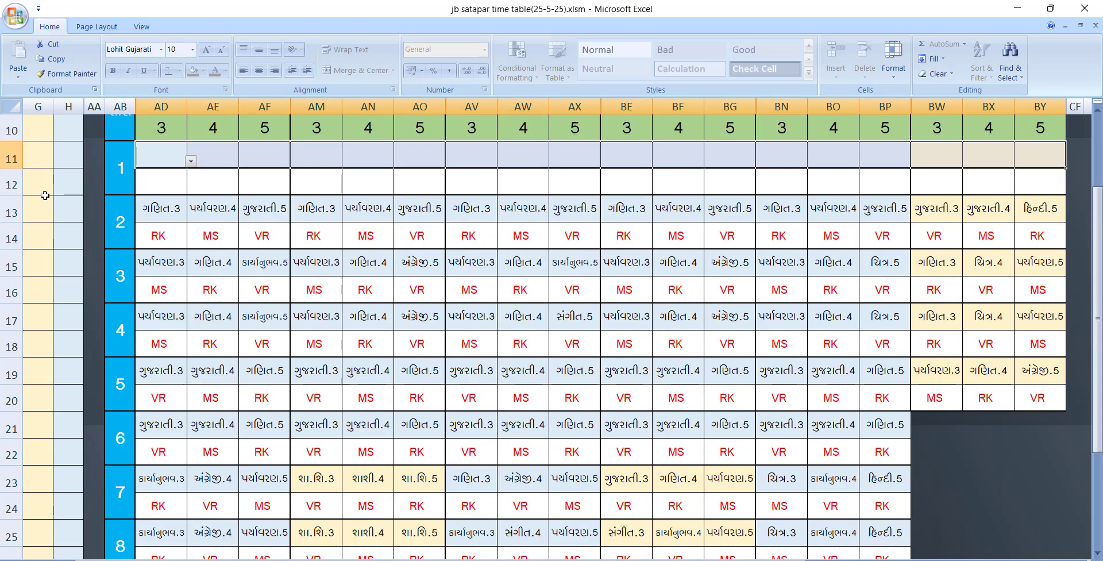
drag(538, 560, 482, 560)
scroll(133, 292, up, 2)
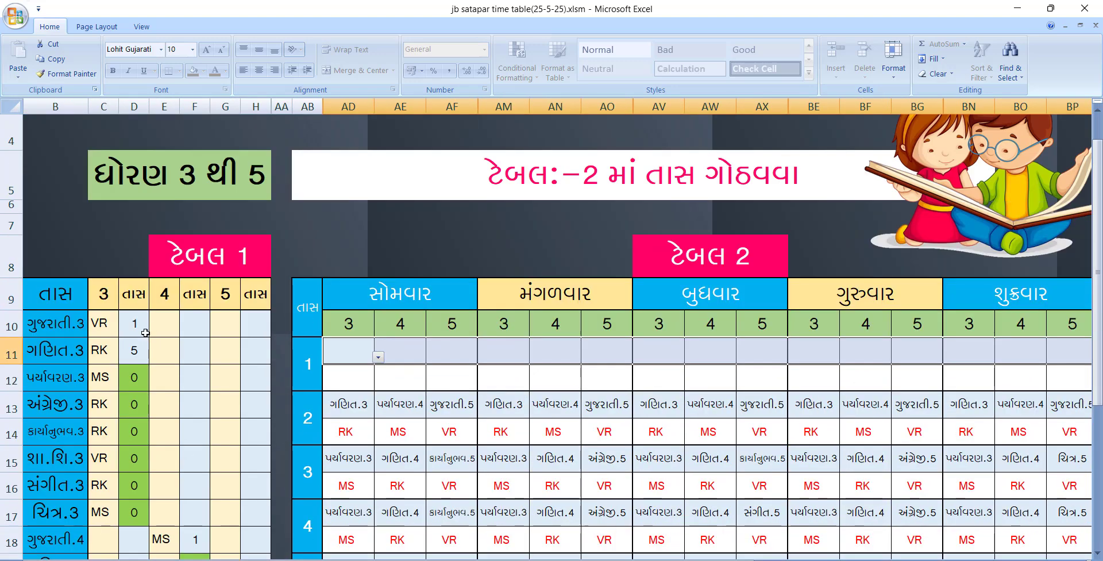
scroll(147, 336, down, 1)
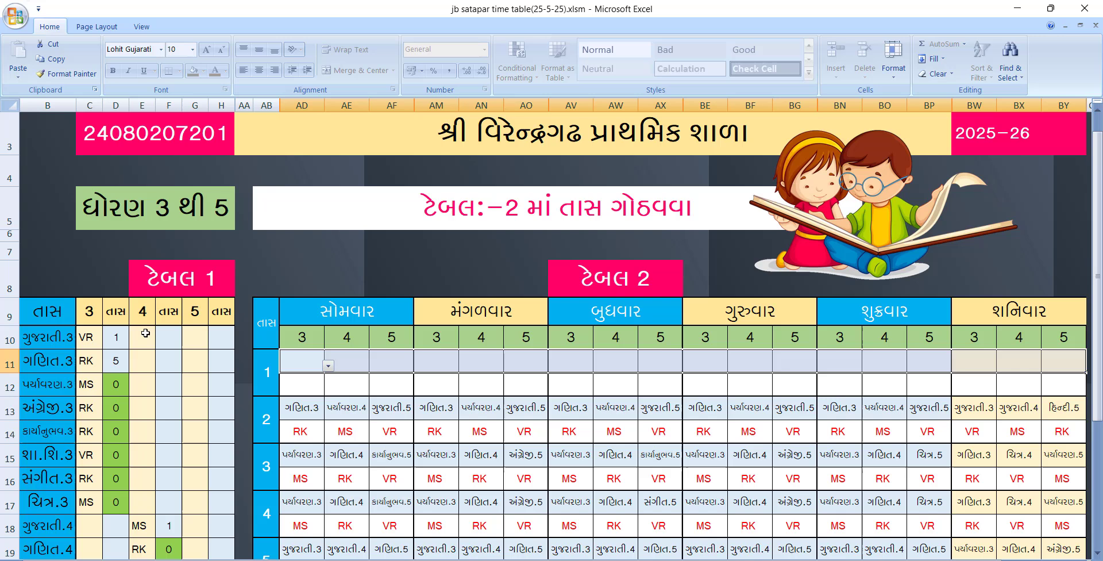
Assign ગણિત.3 to Monday's period 1 for standard 3, bringing RK in as teacher
click(328, 366)
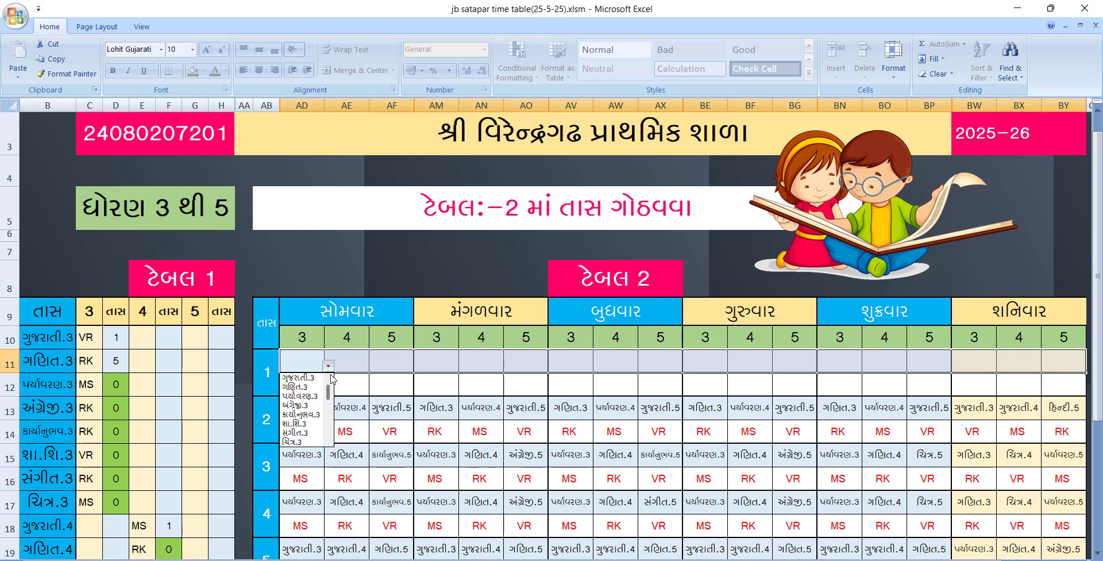
click(312, 387)
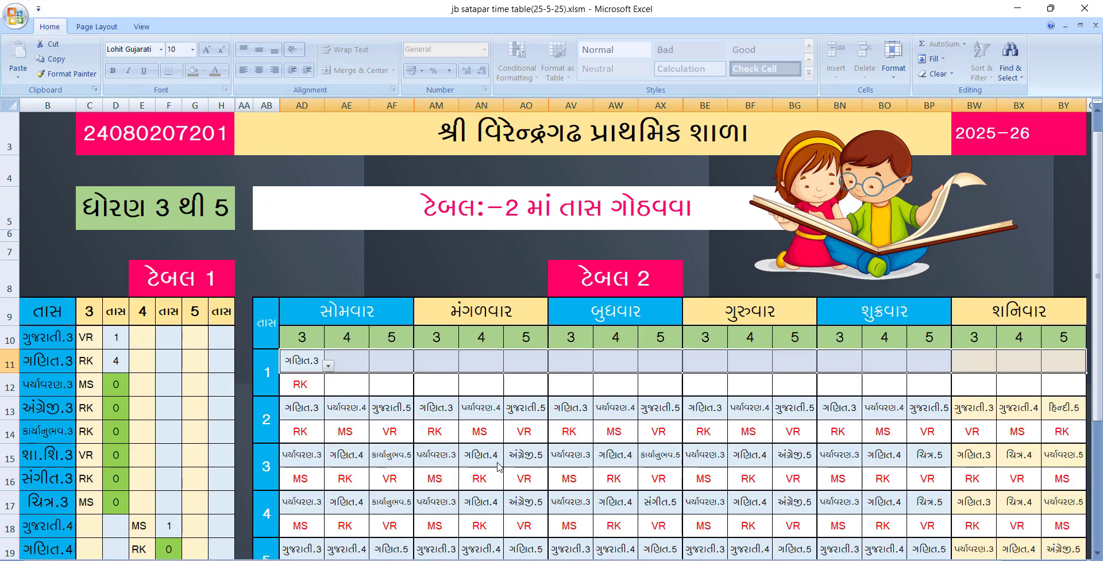
click(316, 411)
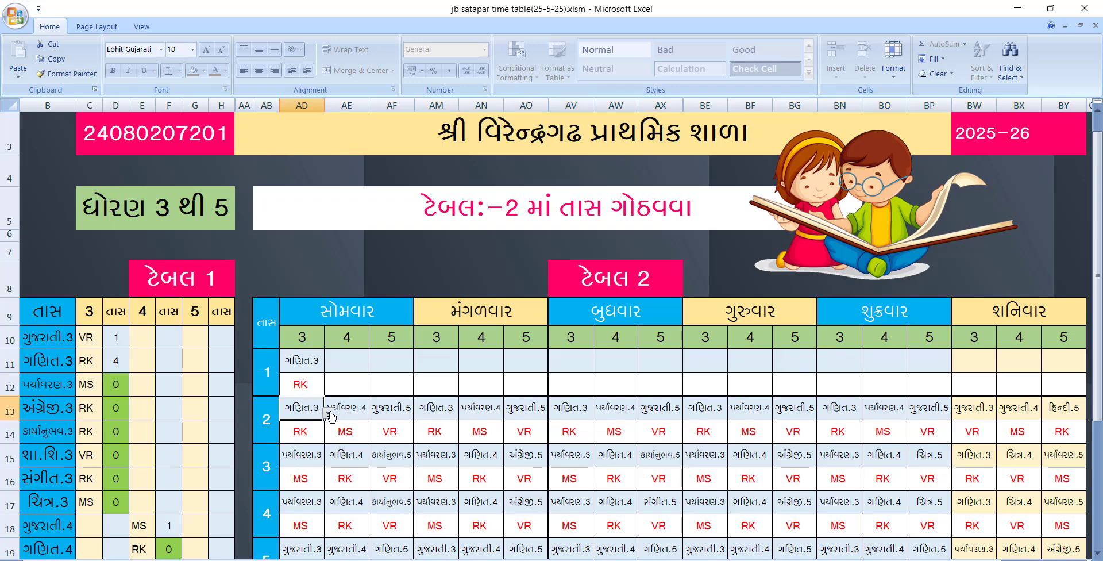
ctrl+scroll(348, 405, down, 1)
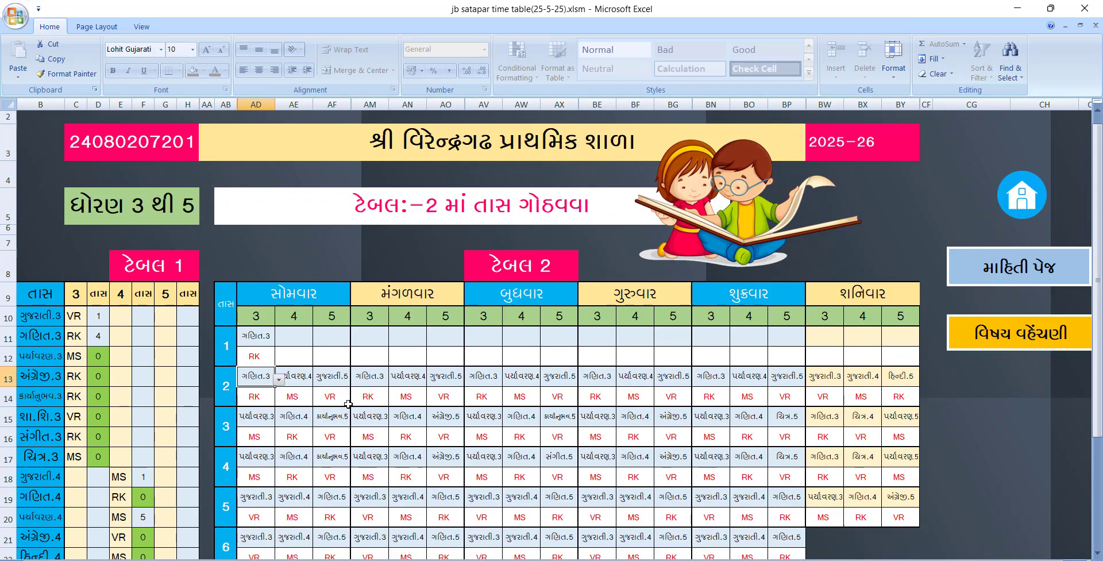
scroll(419, 437, down, 1)
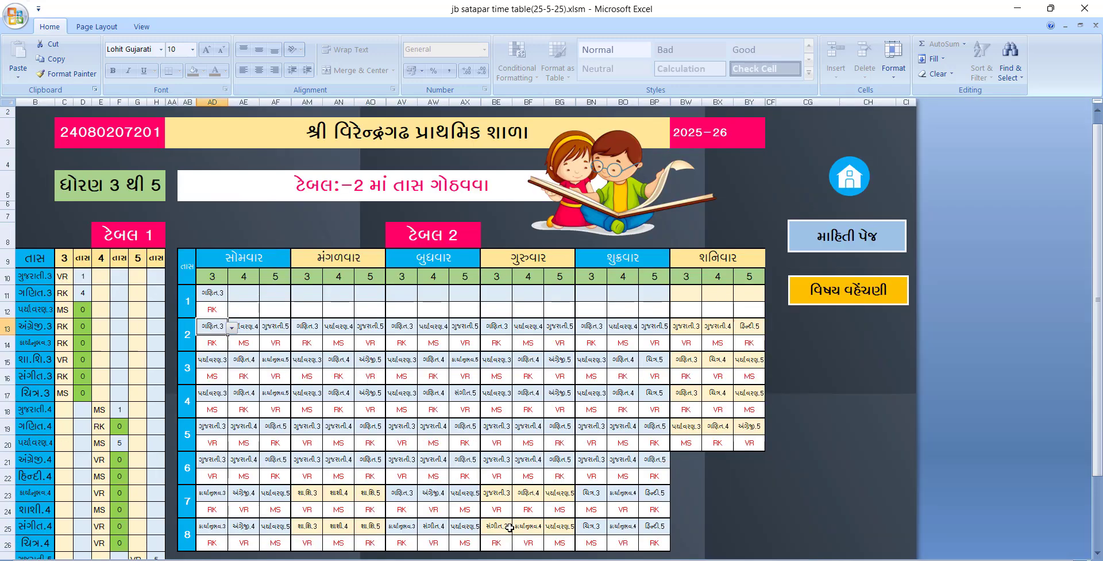
drag(575, 559, 575, 559)
drag(451, 557, 451, 557)
click(374, 407)
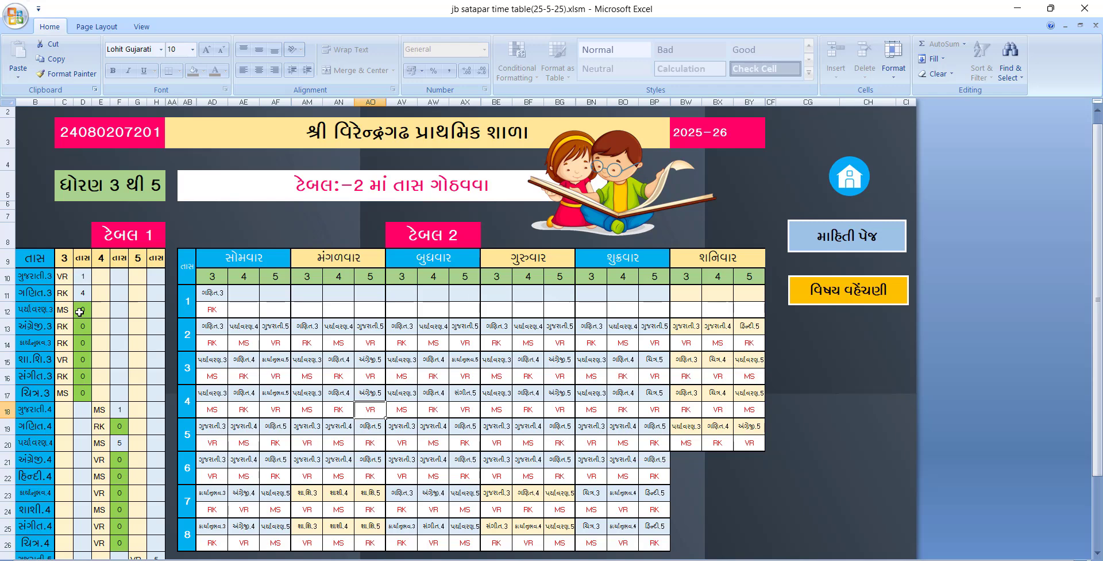
Check the standard 3, 4 and 5 totals in row 36 and scroll through the timetable
scroll(80, 315, down, 3)
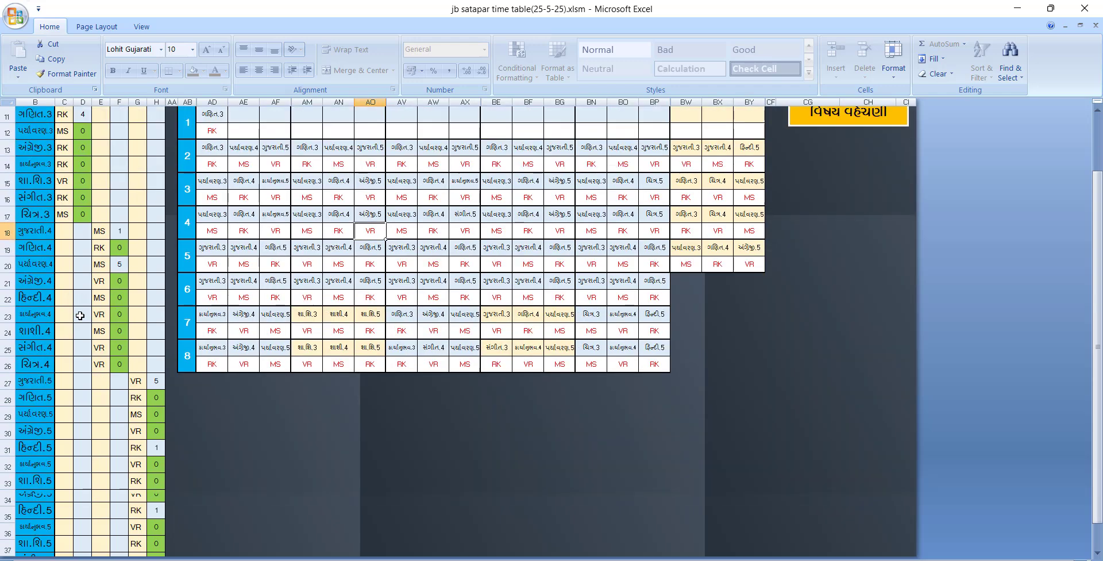
click(83, 530)
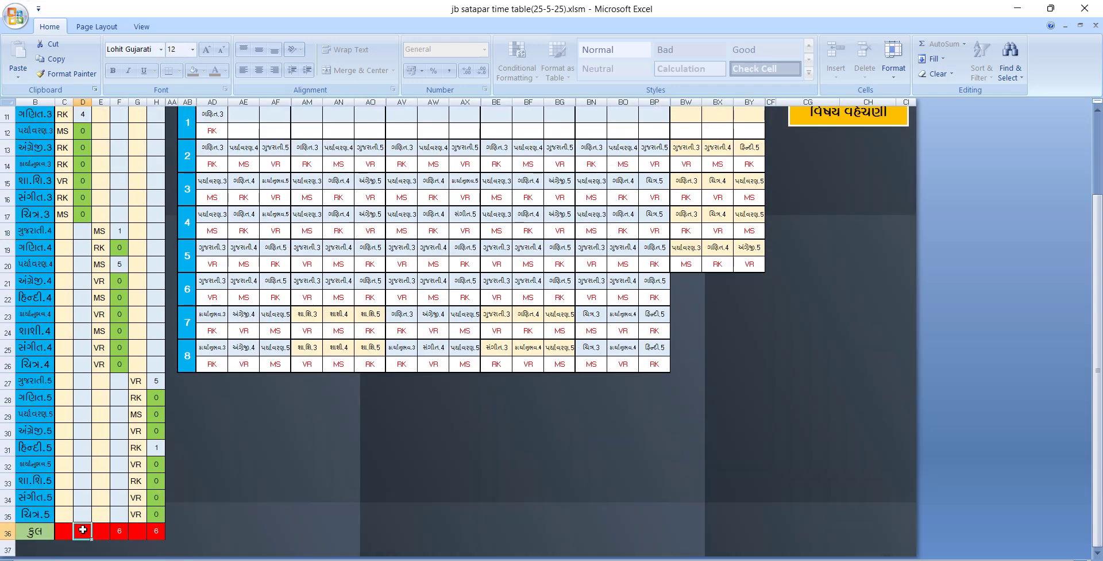
click(119, 530)
click(160, 529)
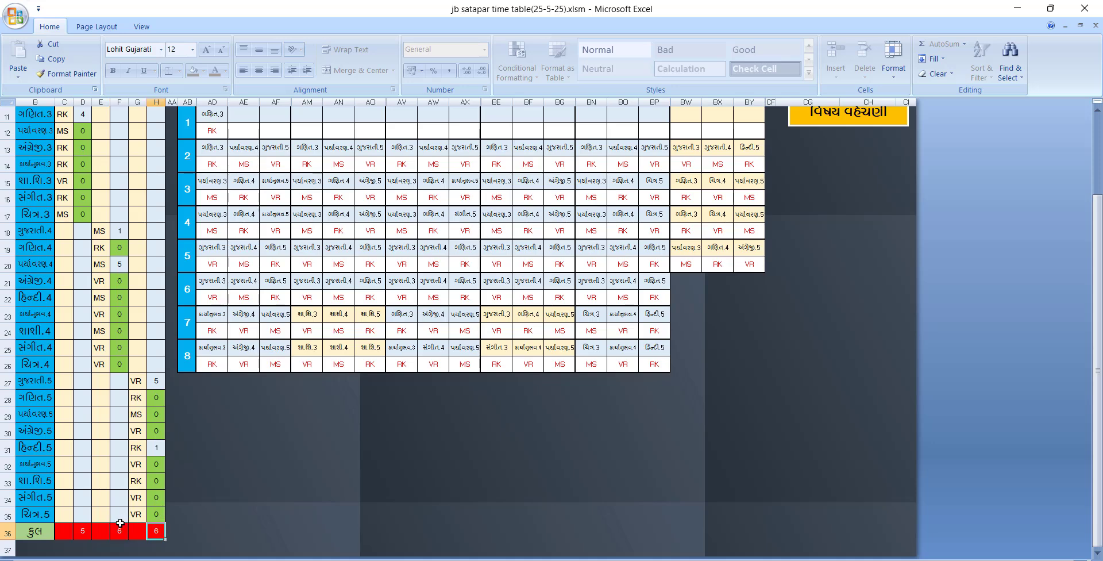
scroll(120, 523, up, 2)
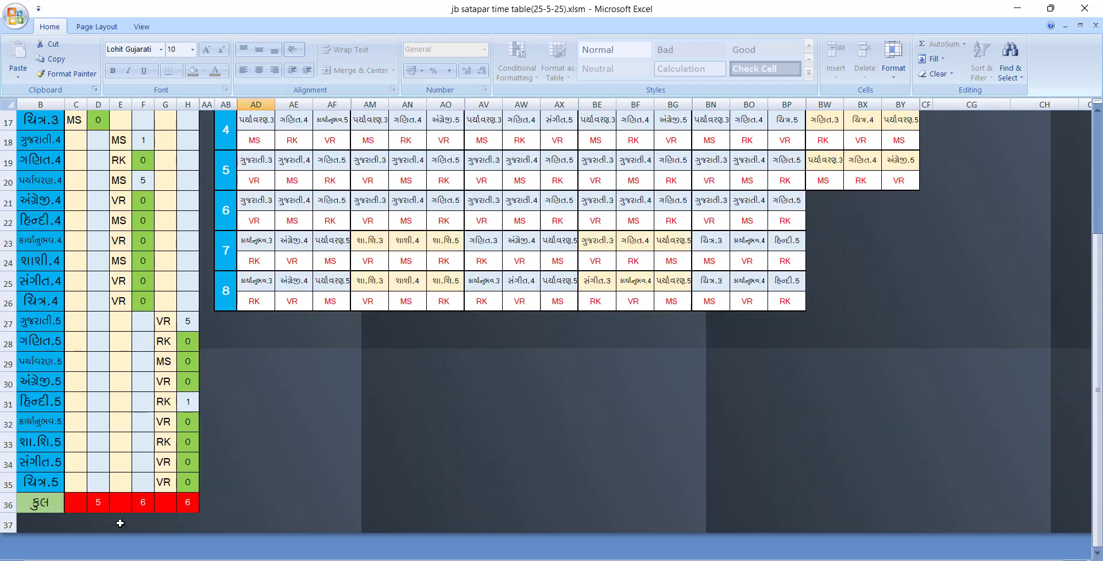
scroll(120, 523, up, 3)
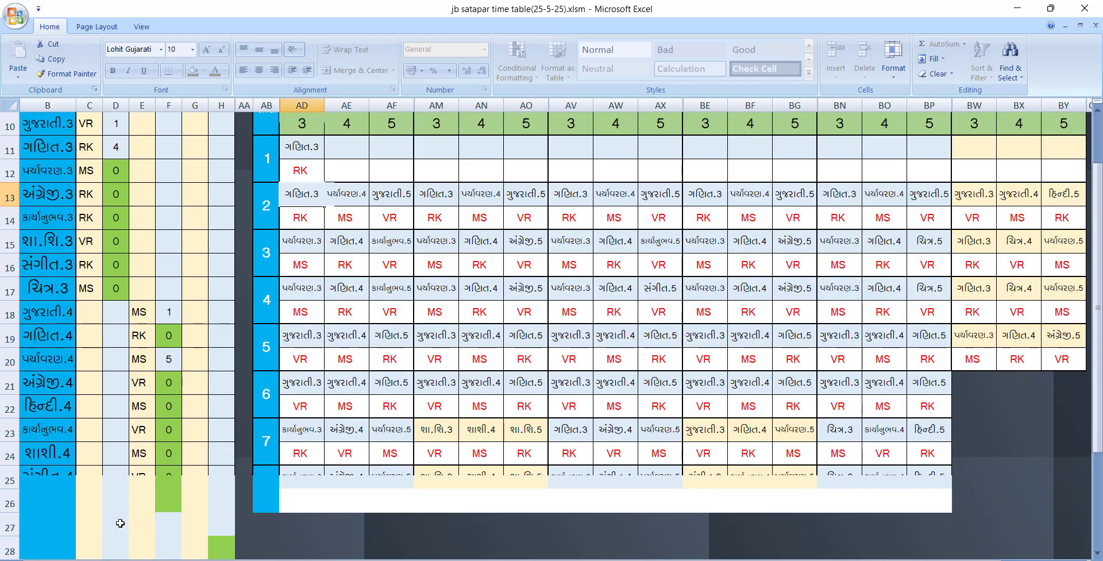
scroll(120, 523, down, 5)
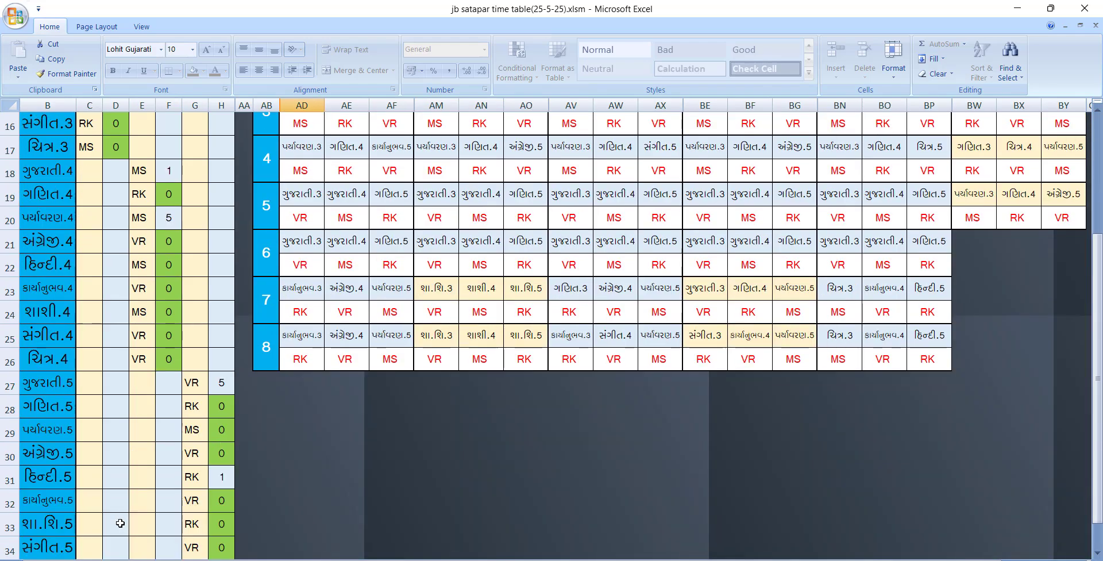
scroll(120, 523, up, 7)
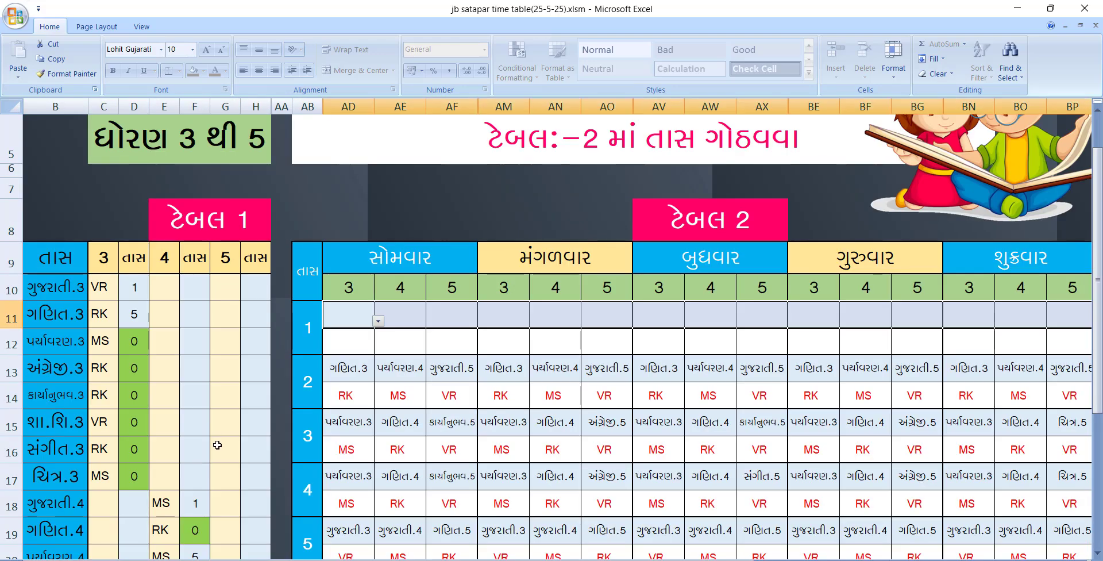
scroll(217, 444, down, 2)
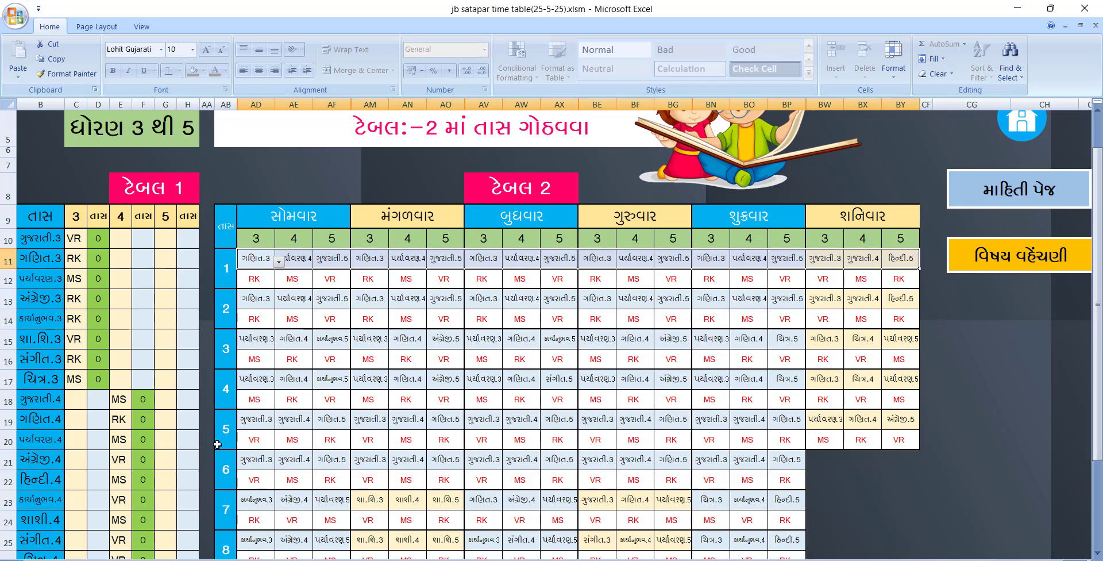
scroll(217, 445, down, 2)
scroll(217, 444, down, 3)
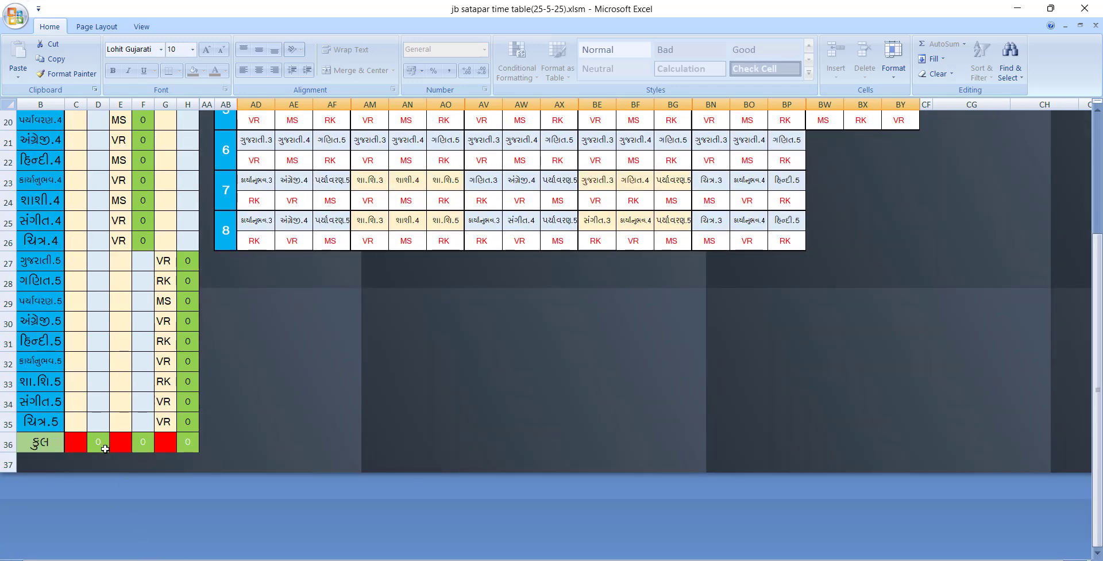
scroll(194, 446, up, 4)
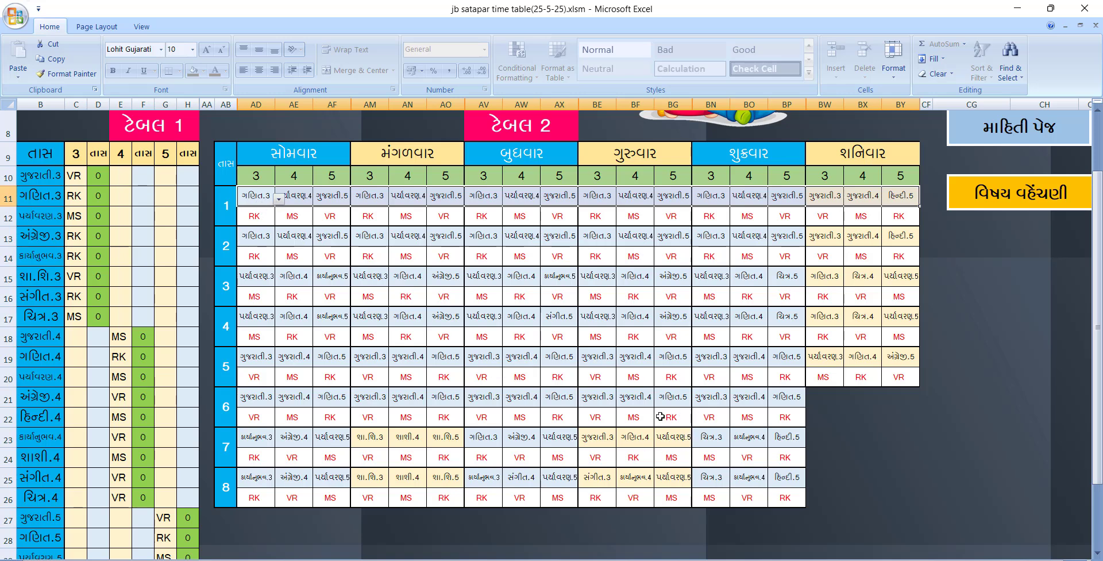
Inspect Friday's period 7 standard 3 slot, leaving ચિત્ર.3 unchanged
click(713, 423)
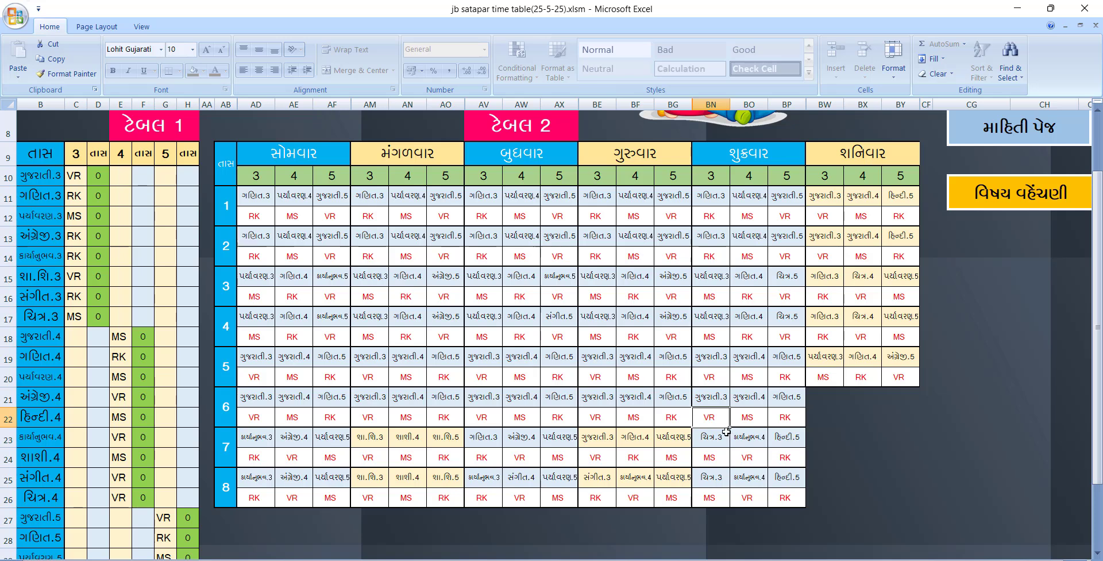
click(719, 439)
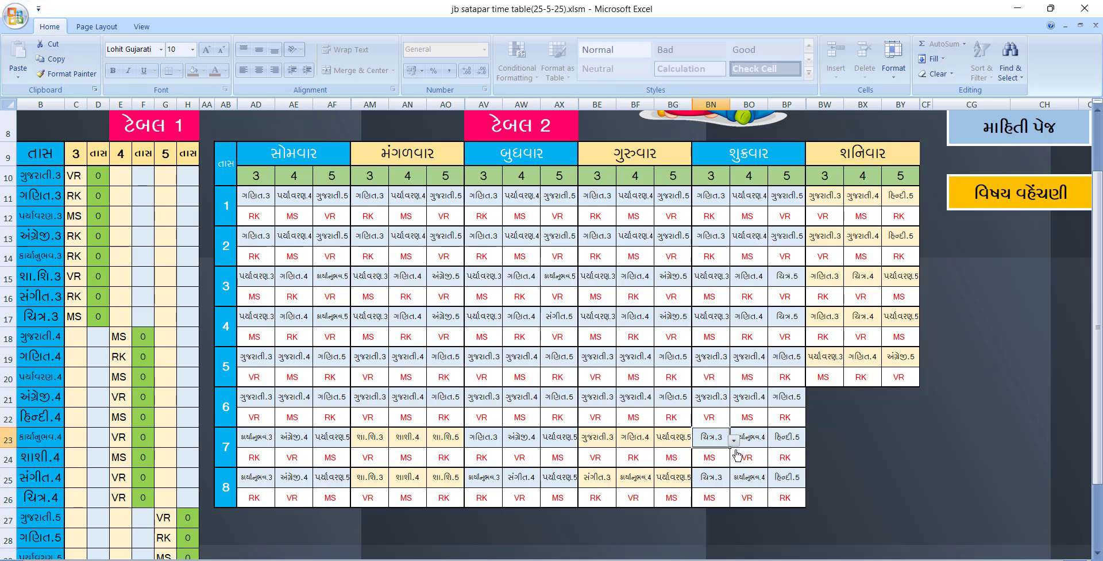
click(734, 442)
click(736, 446)
click(716, 455)
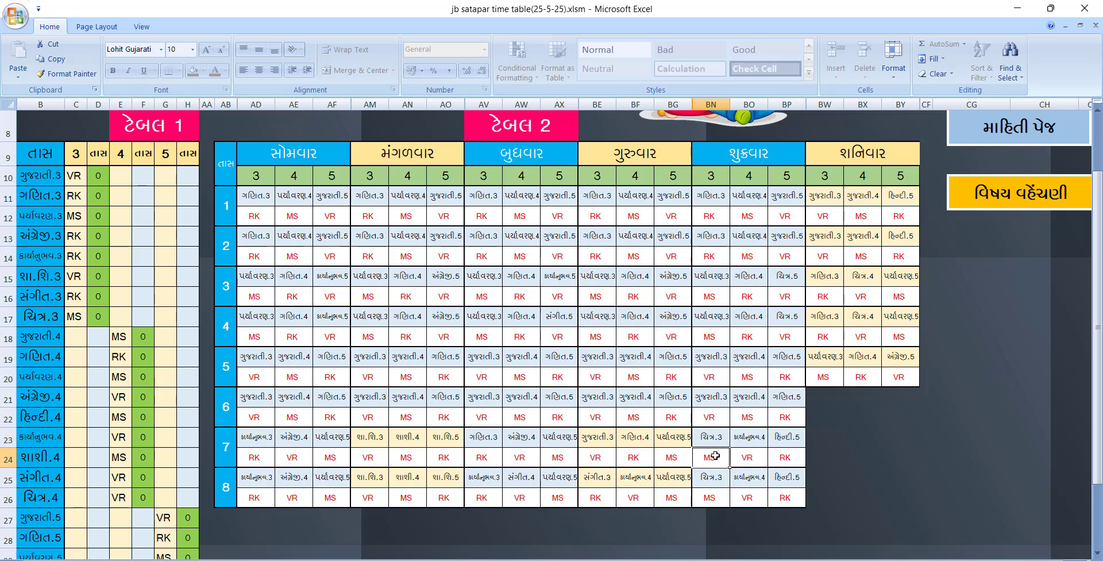
Set Friday's period 7 standard 4 subject to પર્યાવરણ.4, correcting a mistaken પર્યાવરણ.5
click(742, 440)
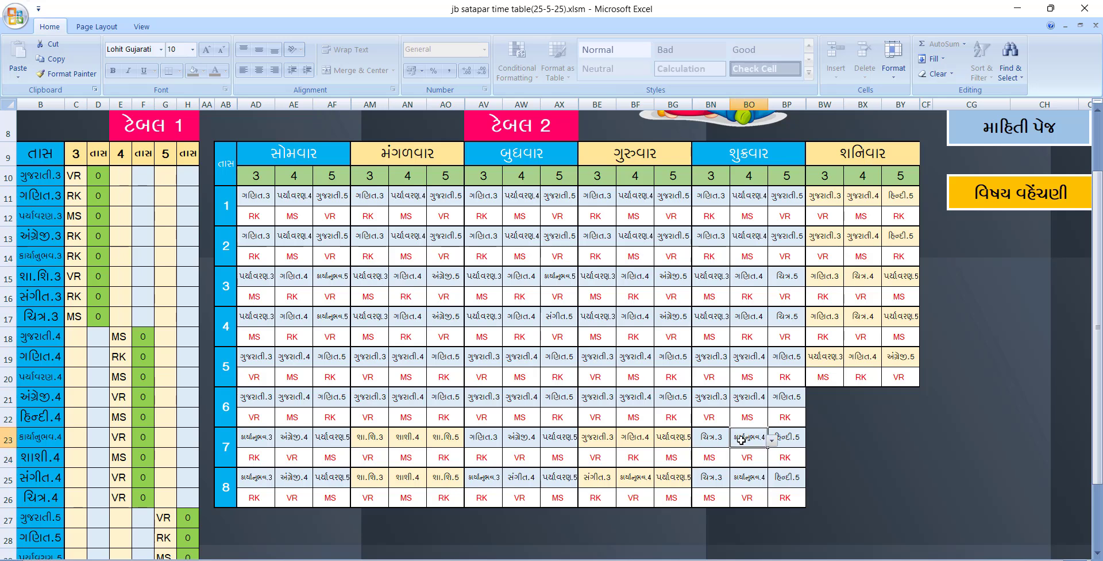
click(772, 440)
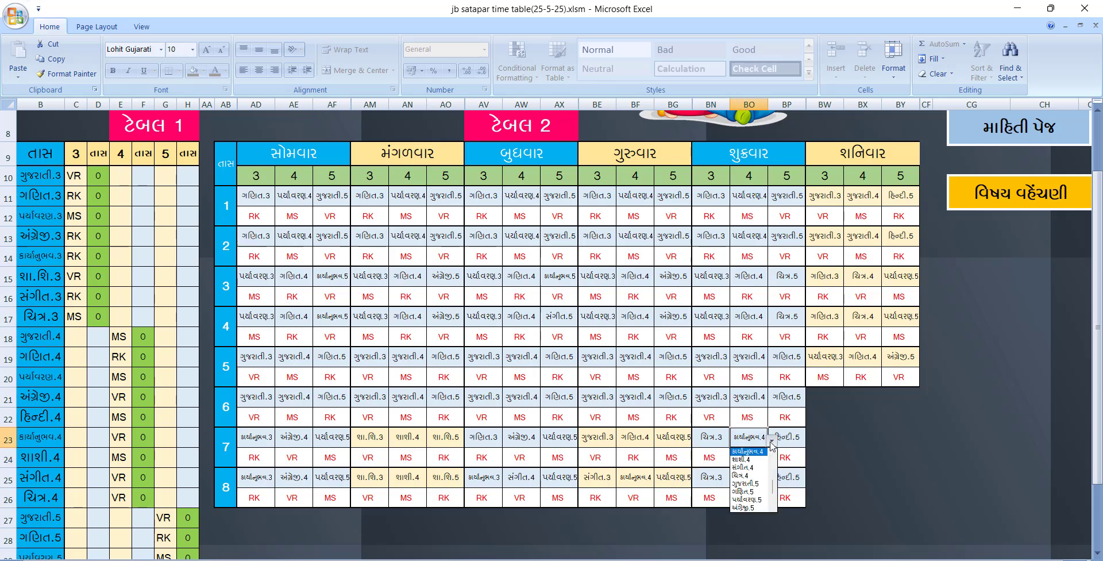
click(757, 498)
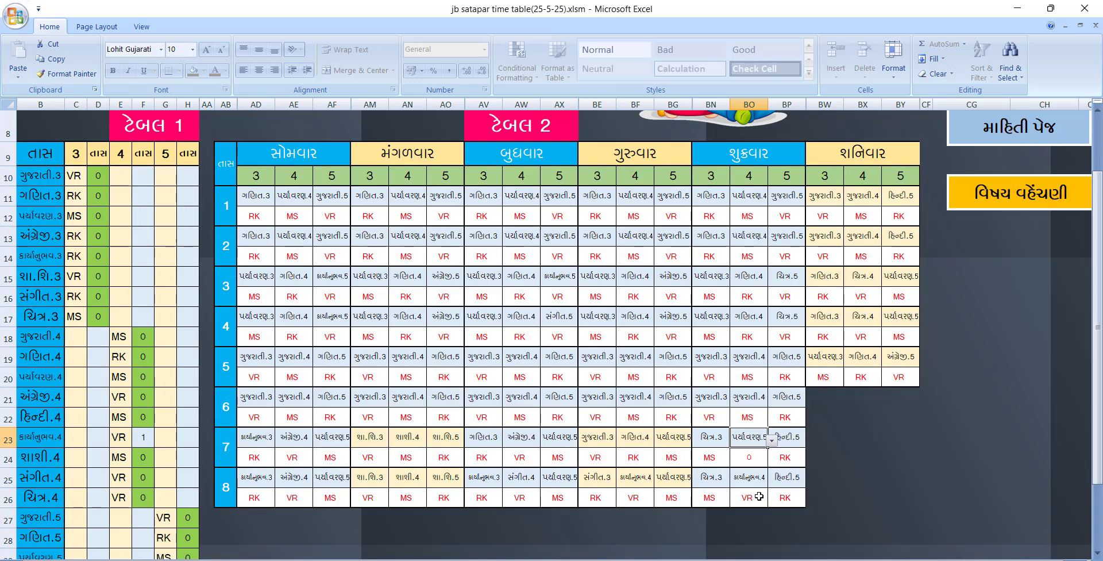
click(772, 440)
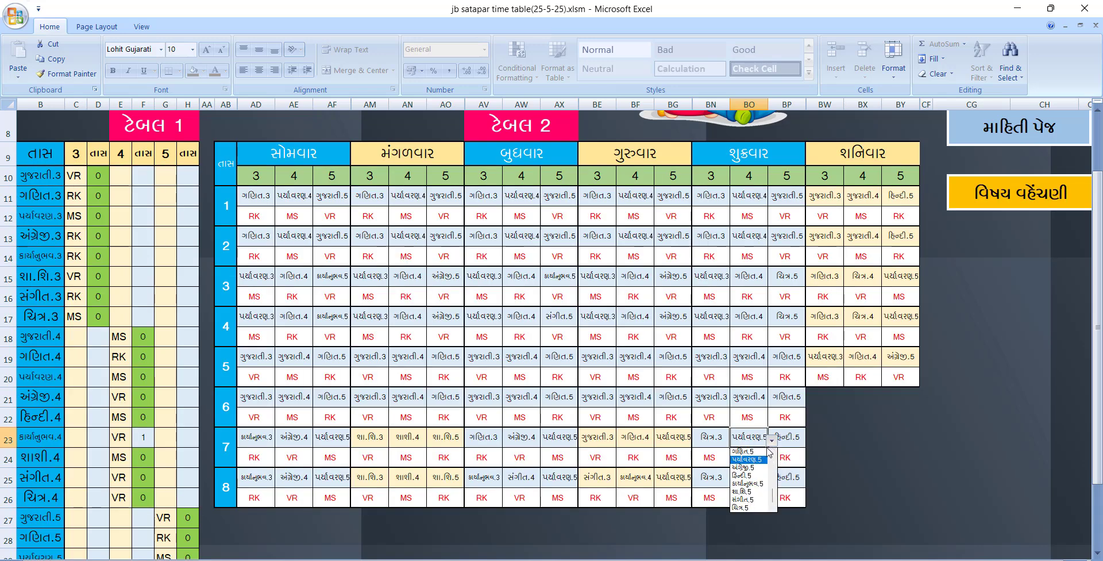
scroll(770, 454, up, 3)
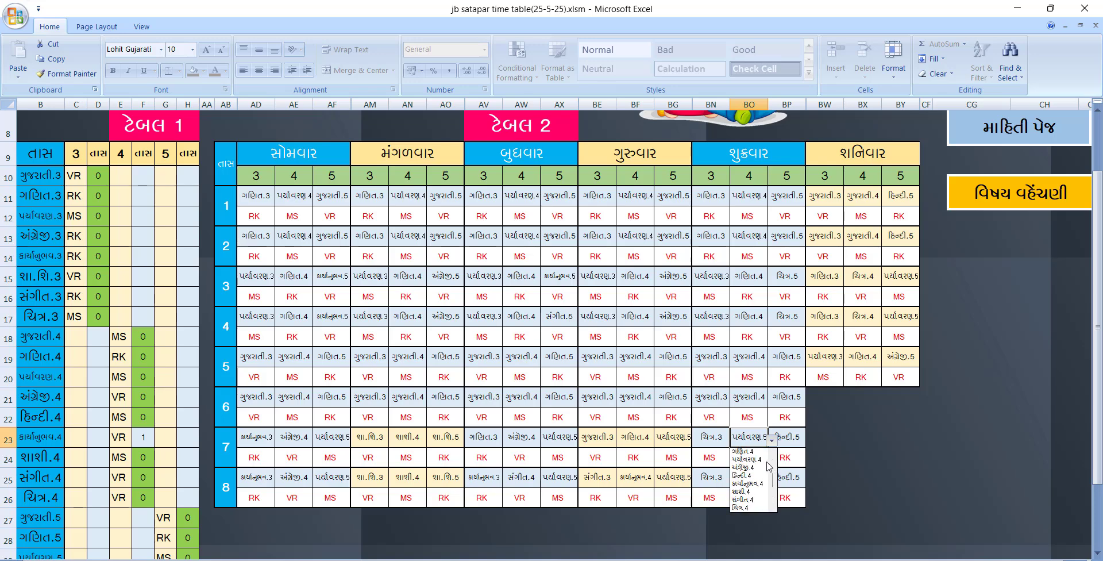
click(747, 459)
click(782, 464)
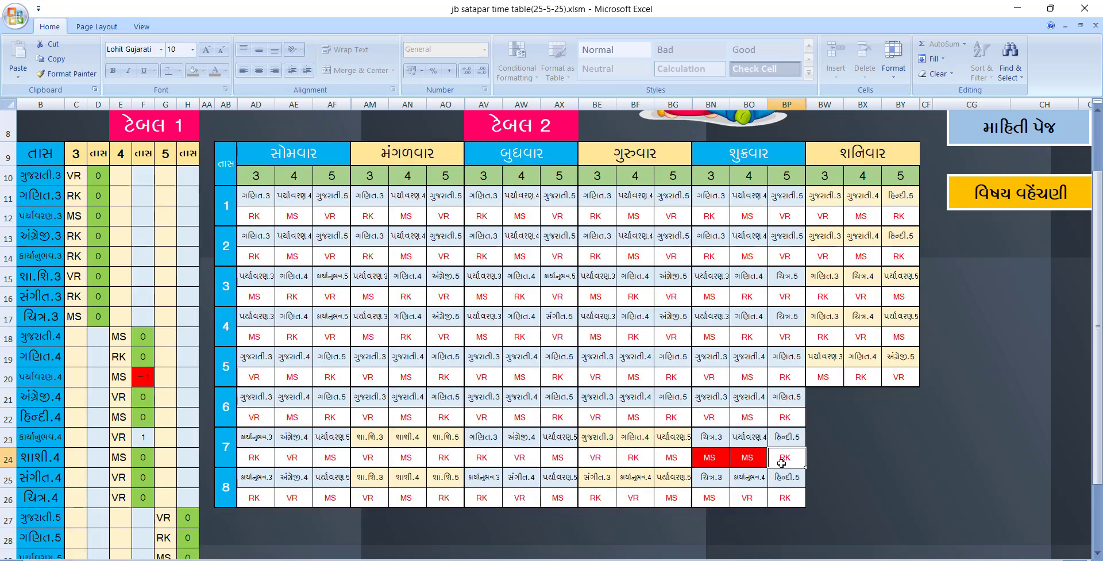
Inspect the red MS clash and -1 count, then switch BO23 back to કાર્યાનુભવ.4
click(743, 460)
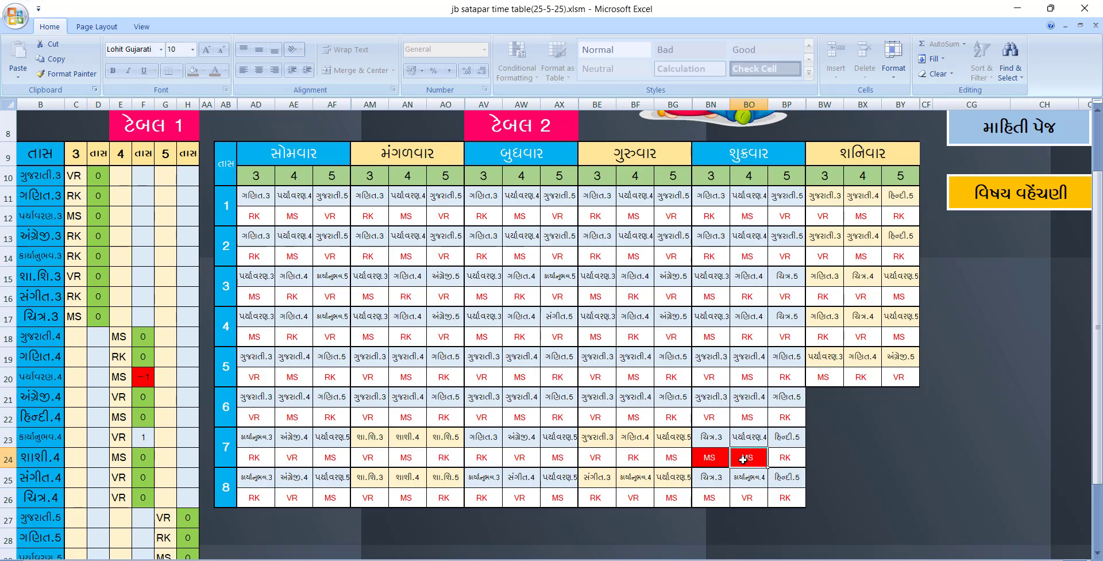
click(141, 375)
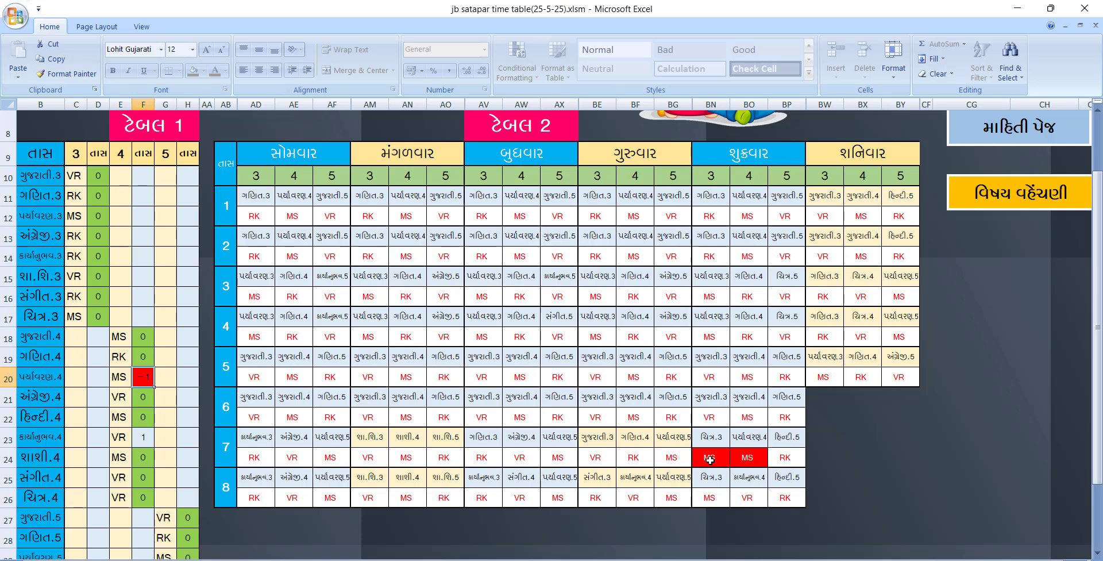
click(748, 437)
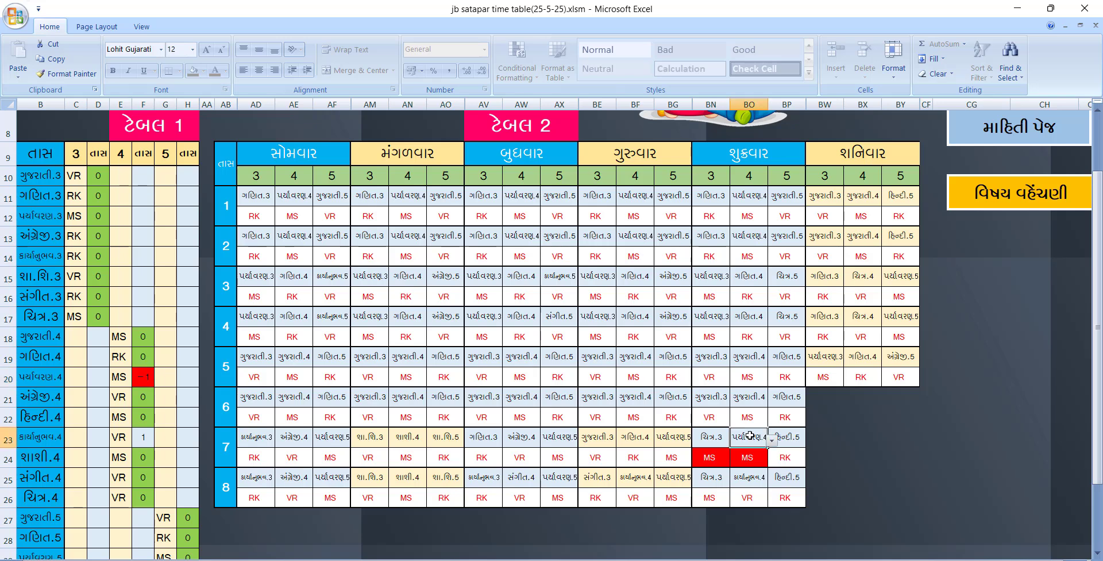
click(773, 444)
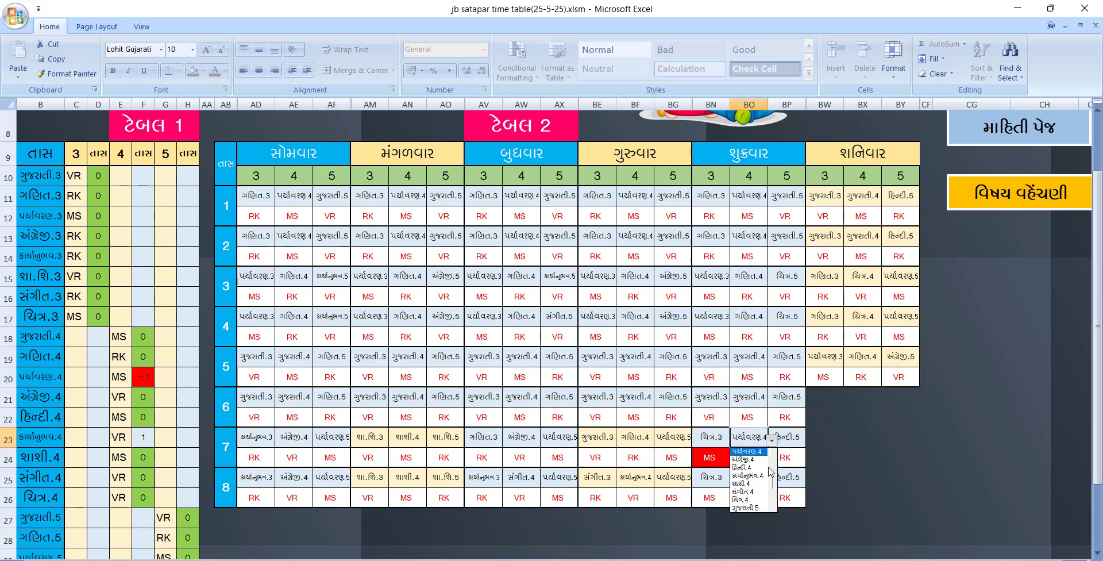
click(769, 425)
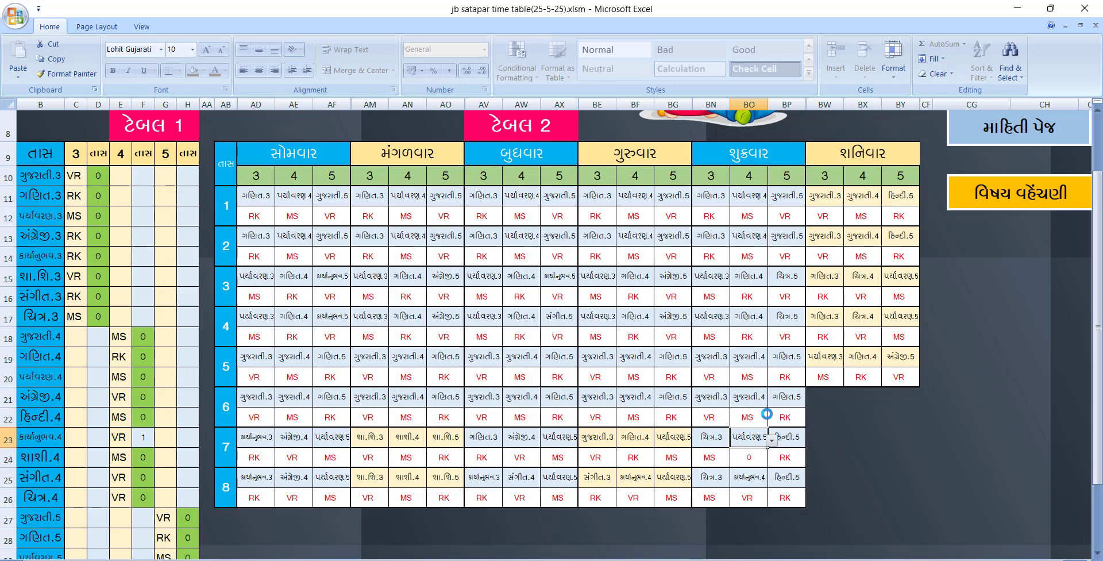
click(715, 420)
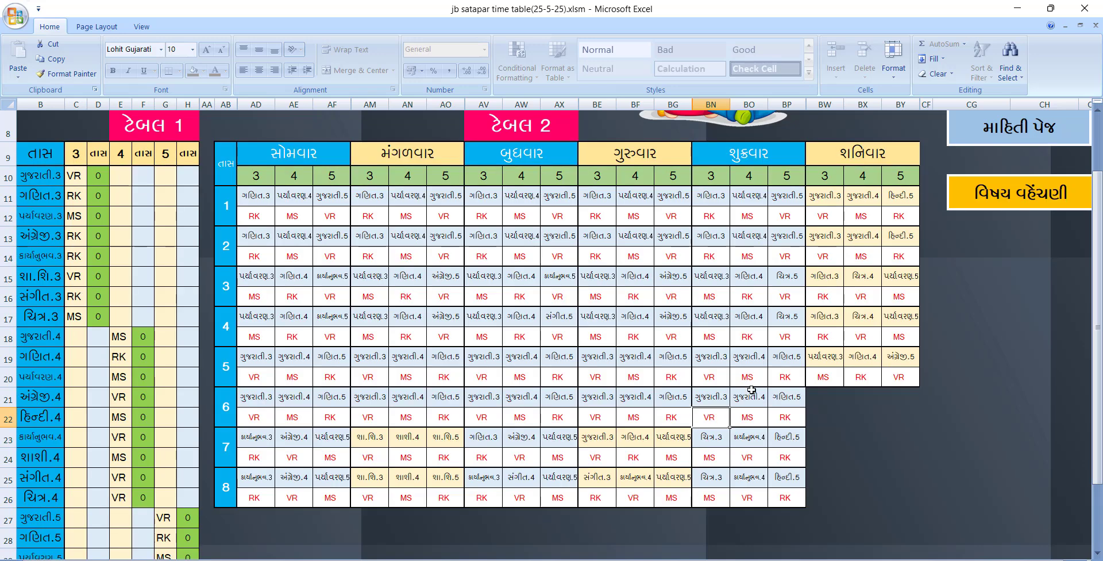
scroll(796, 340, up, 1)
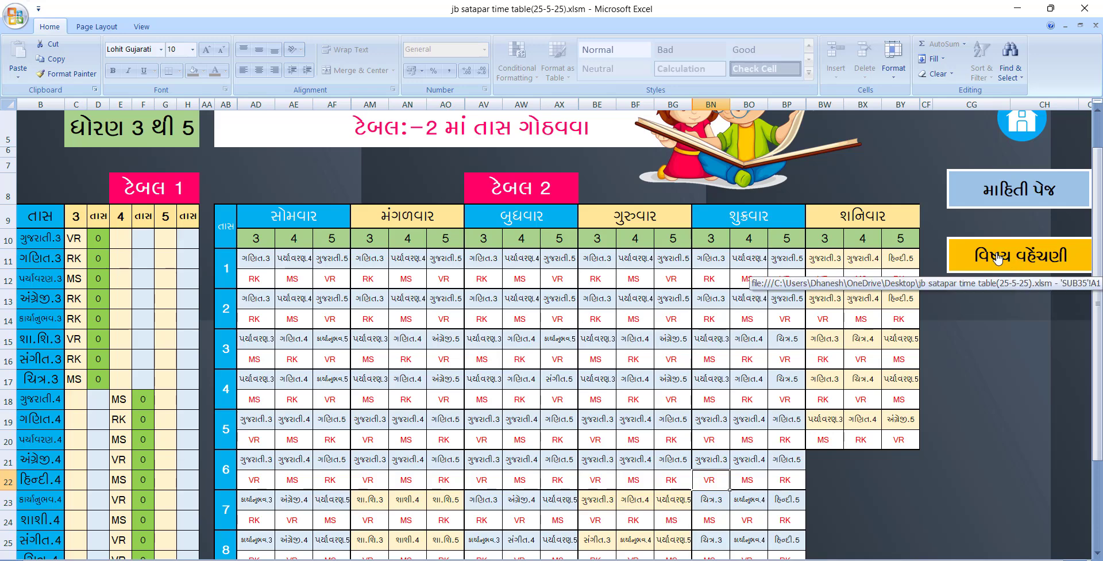
Review the subject allocation counts, then return to the weekly timetable sheet
click(1014, 264)
scroll(211, 303, down, 5)
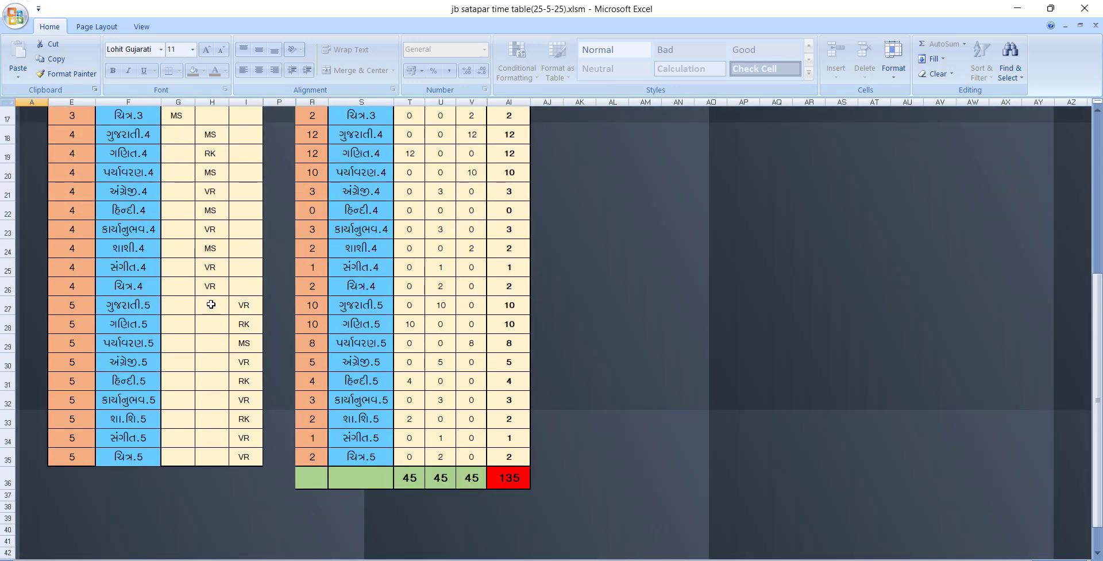
scroll(211, 305, up, 7)
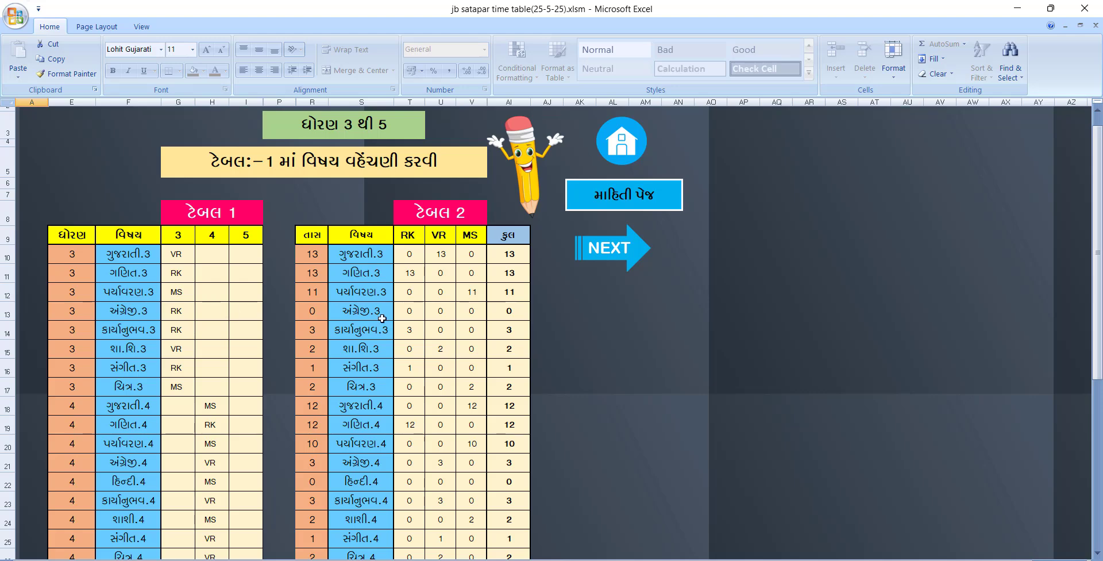
click(620, 259)
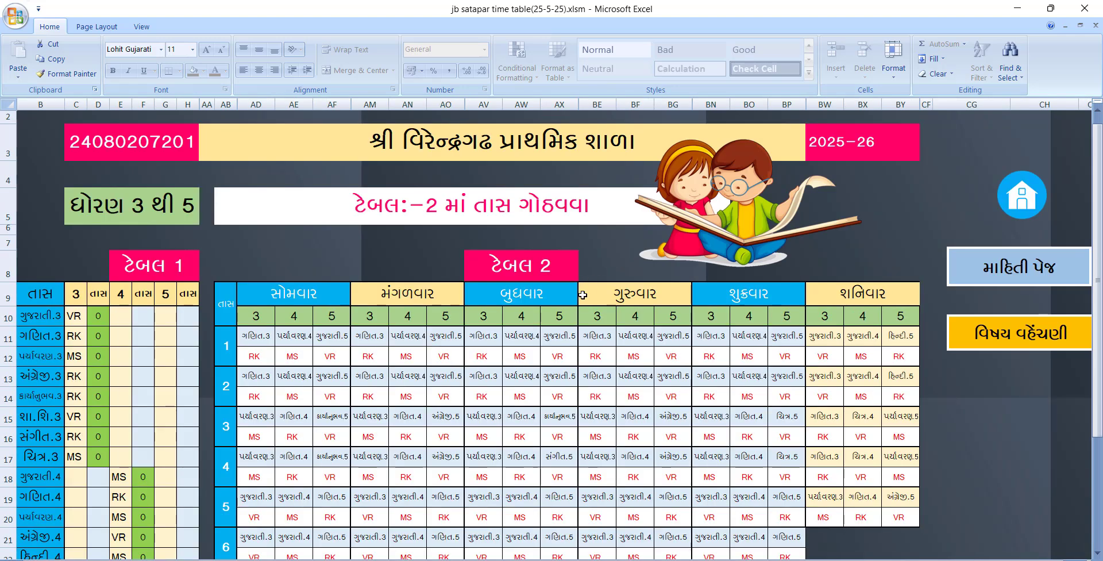
scroll(592, 296, down, 1)
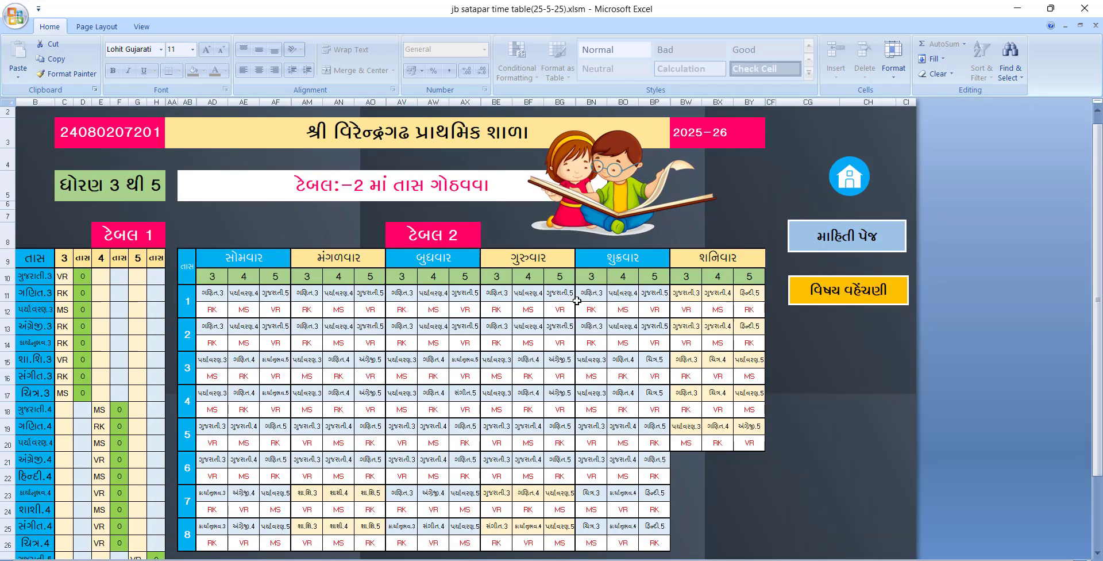
Open the school information sheet, then the Standard 3–5 general timetable (જનરલ સમય પત્રક) for 2025–26
click(836, 294)
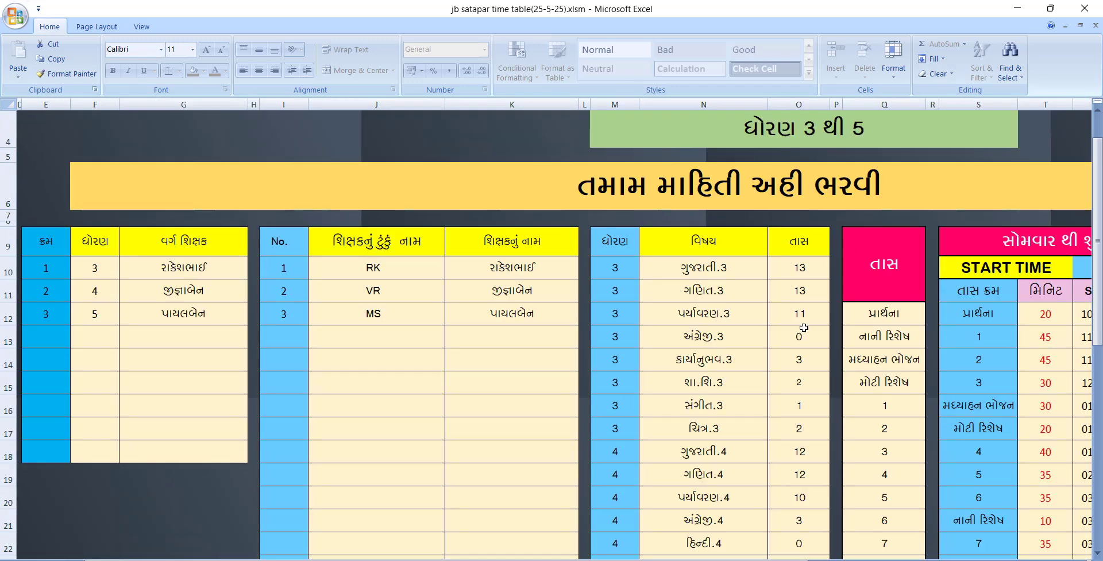
scroll(671, 374, up, 2)
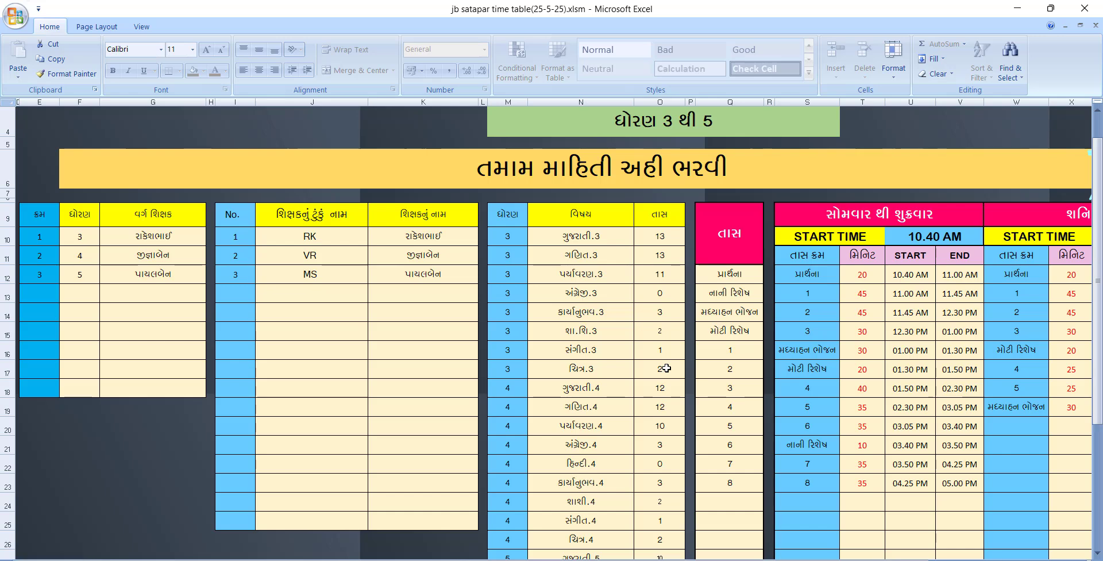
scroll(670, 374, down, 2)
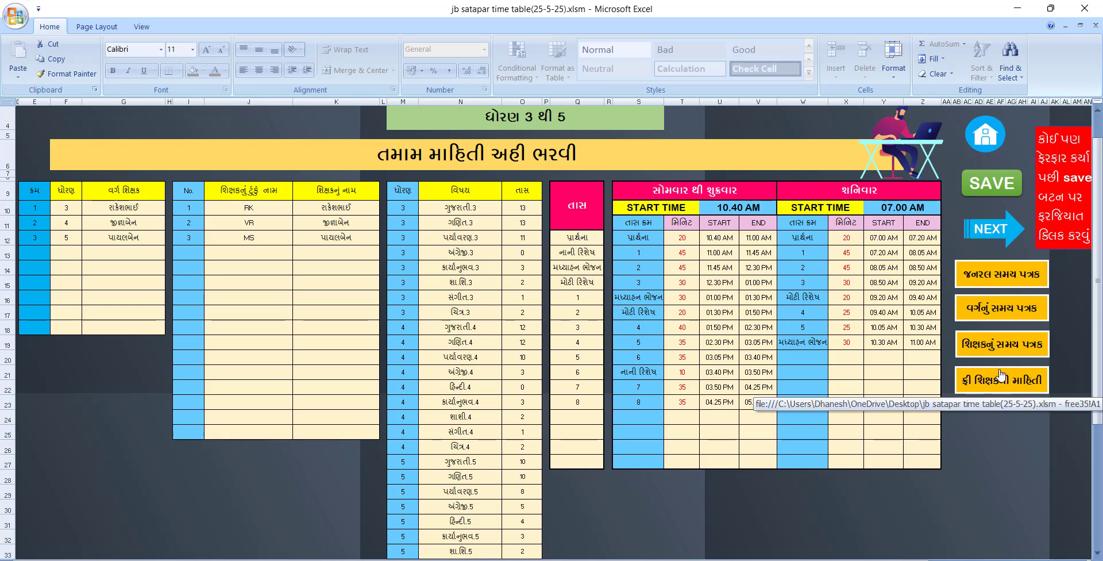
click(984, 276)
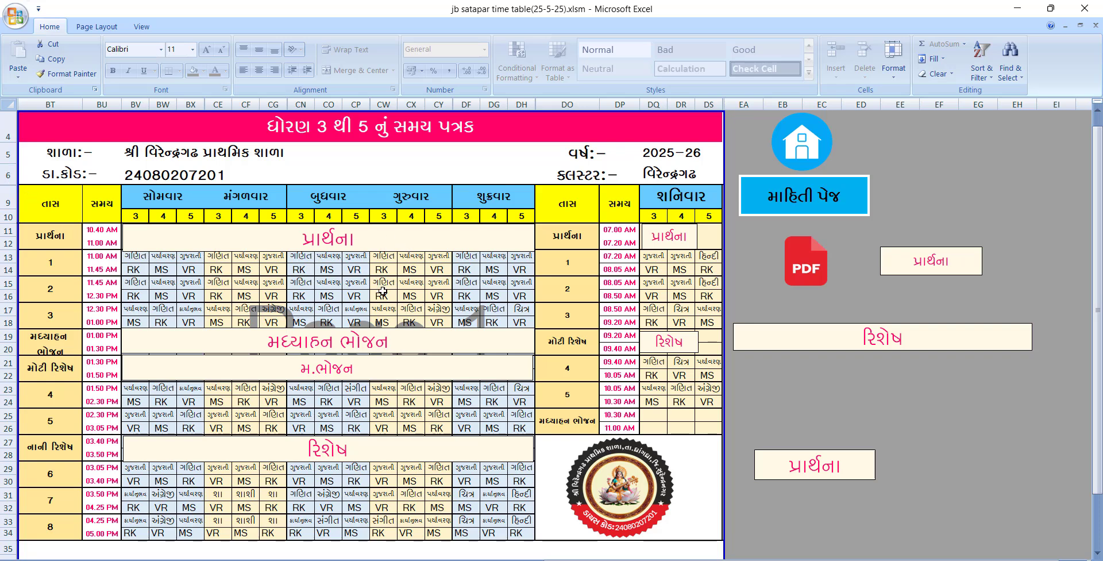
click(53, 237)
click(86, 230)
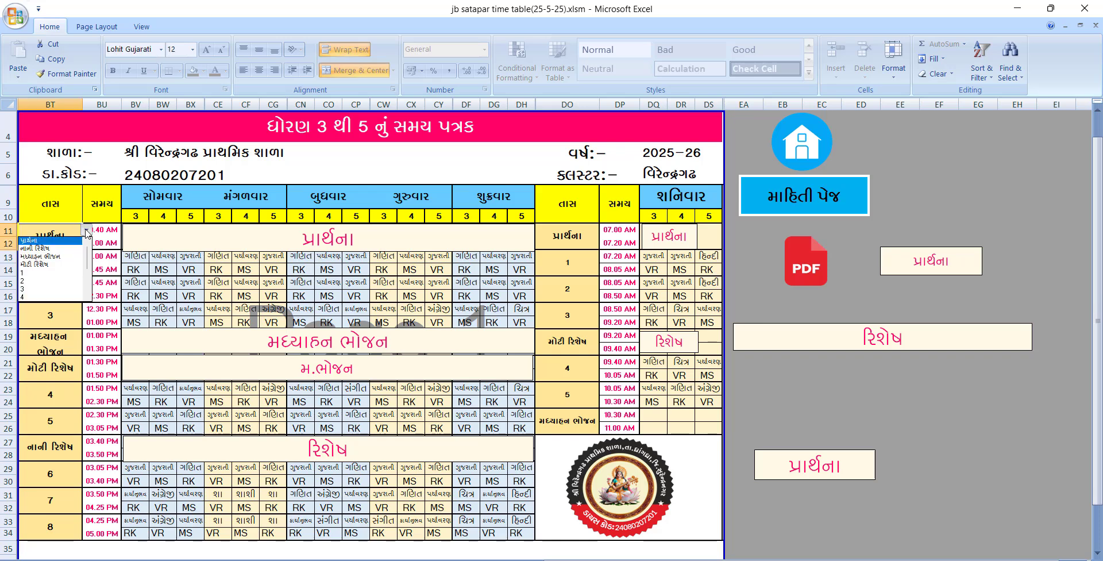
click(60, 244)
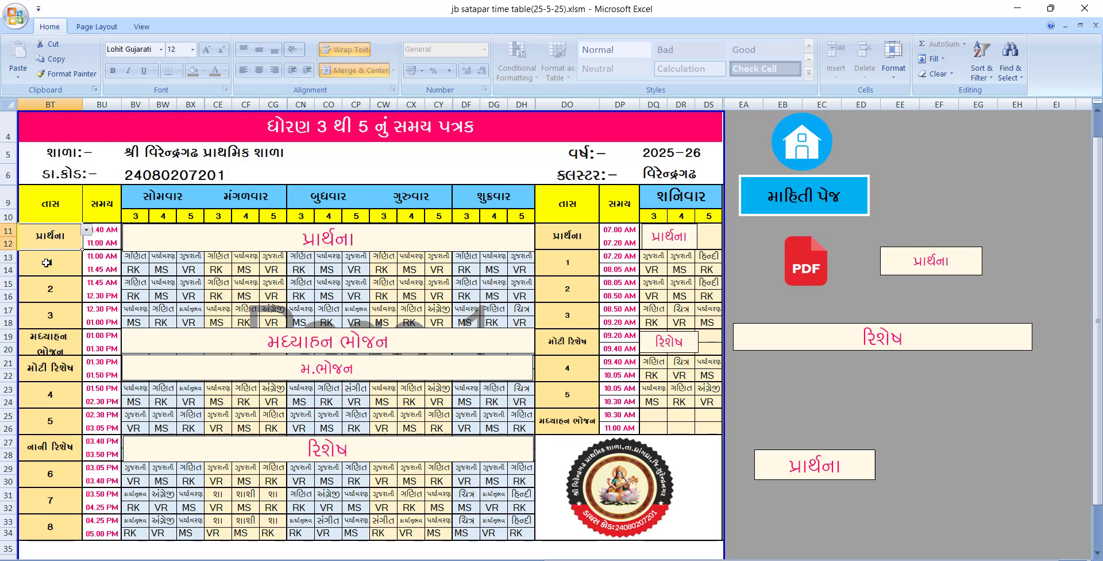
click(46, 261)
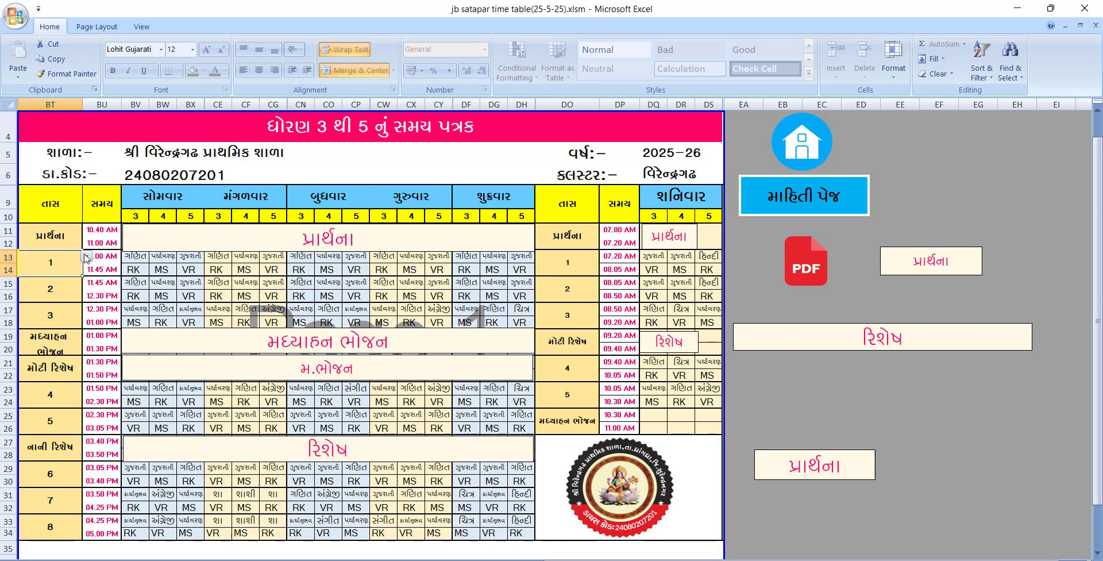
click(57, 299)
click(60, 319)
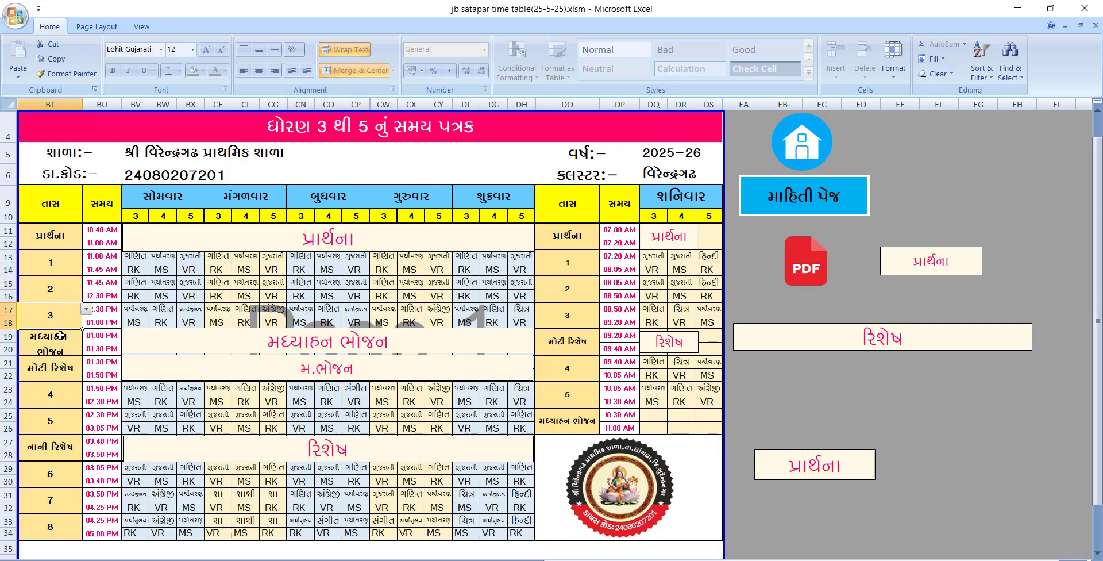
click(63, 348)
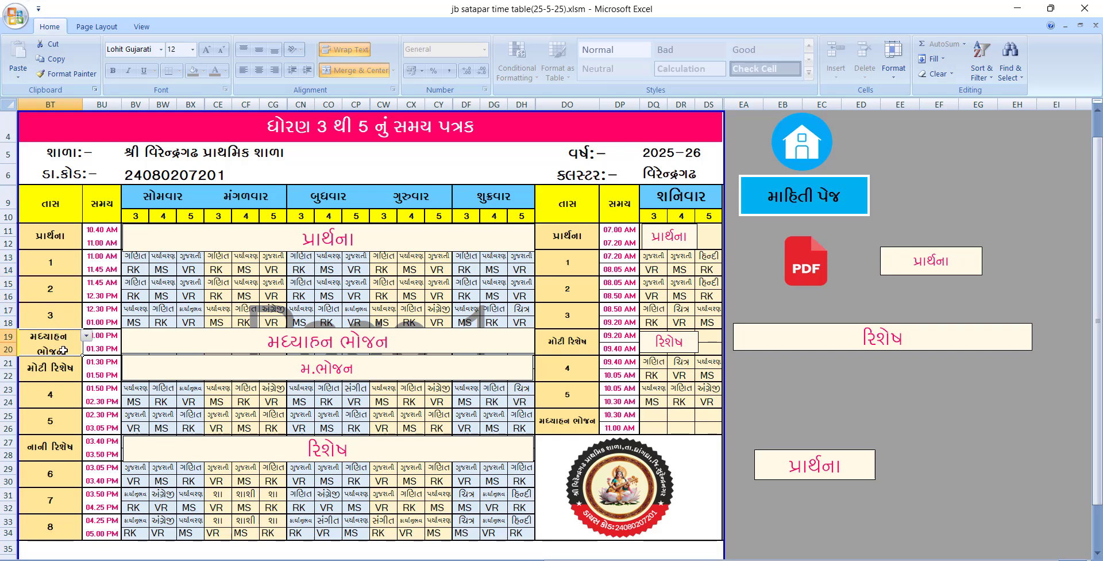
click(63, 363)
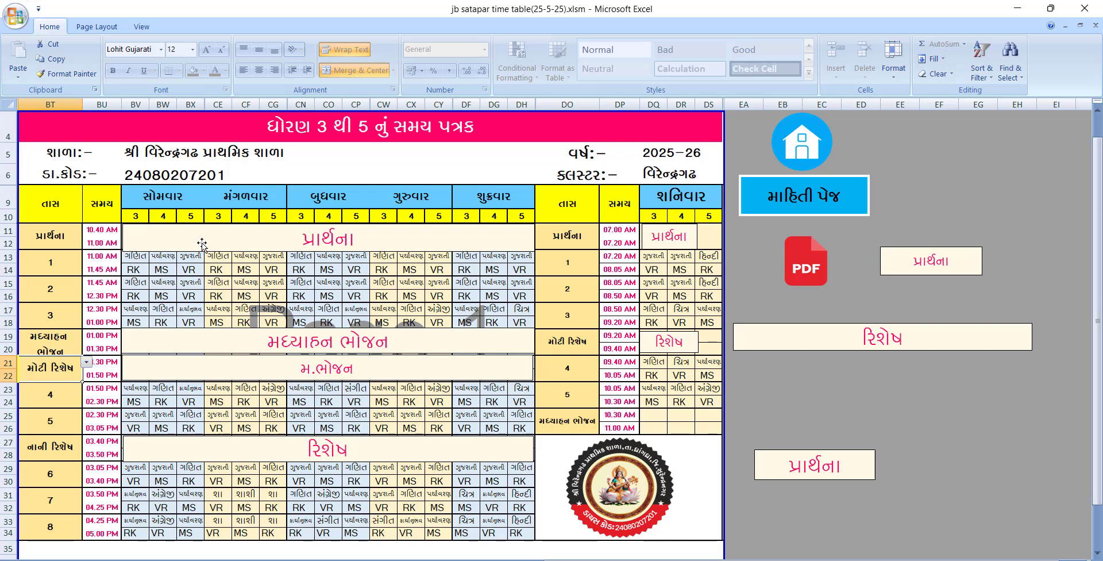
drag(202, 244, 325, 297)
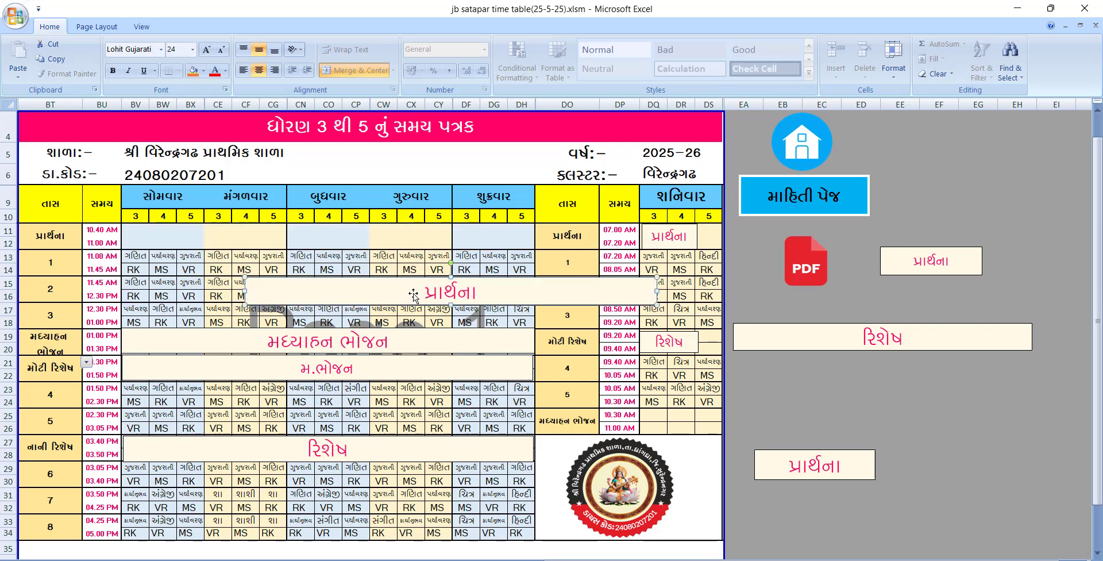
drag(413, 294, 291, 239)
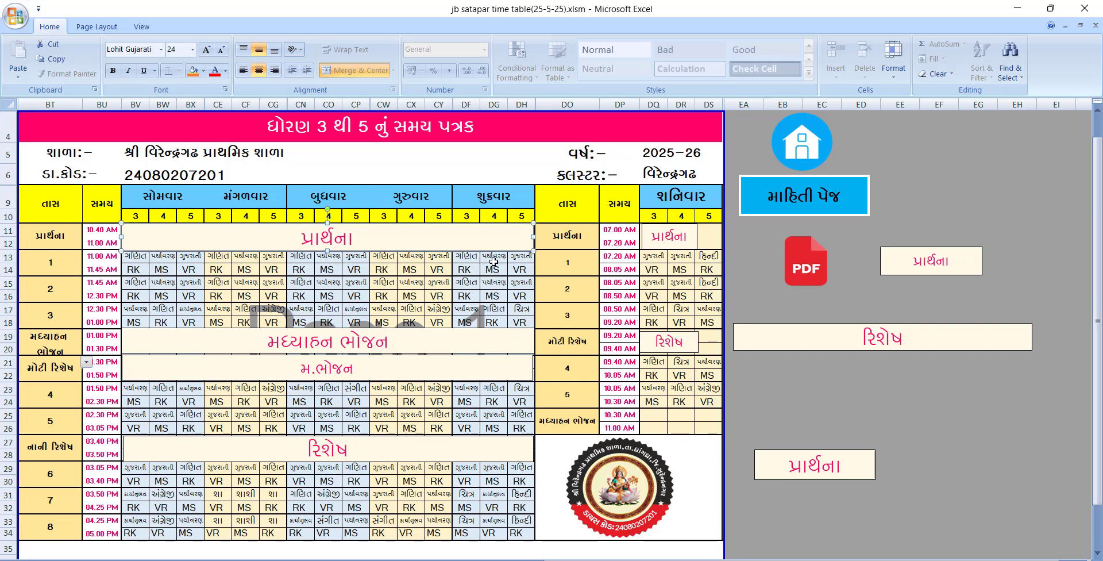
mouse_move(534, 237)
mouse_down()
mouse_move(450, 232)
mouse_move(535, 236)
mouse_up()
click(946, 428)
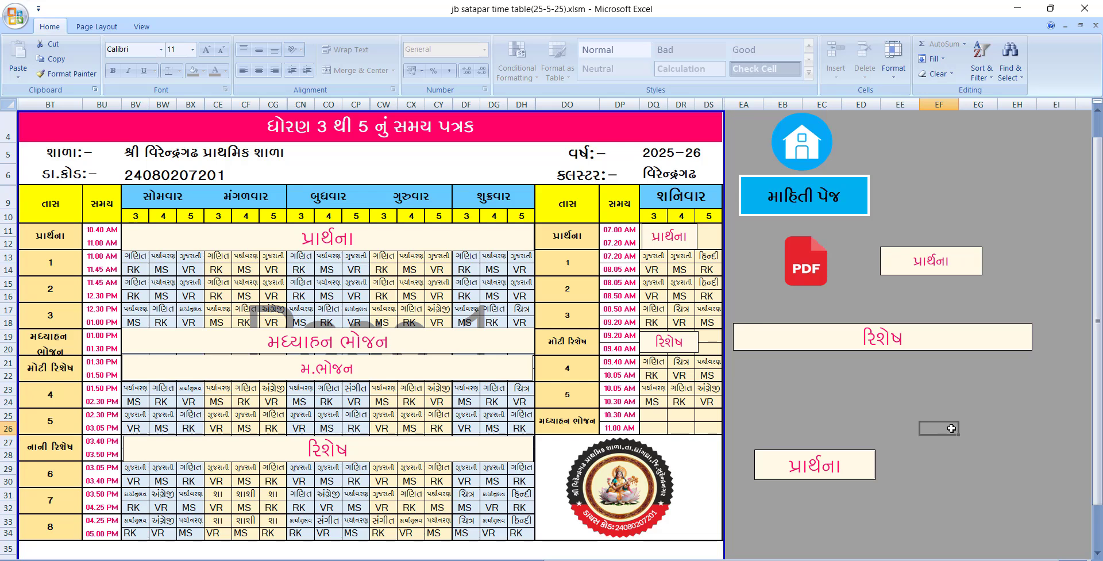
Open the standard 4 class timetable and adjust the મધ્યાહ્ન ભોજન banner
click(806, 206)
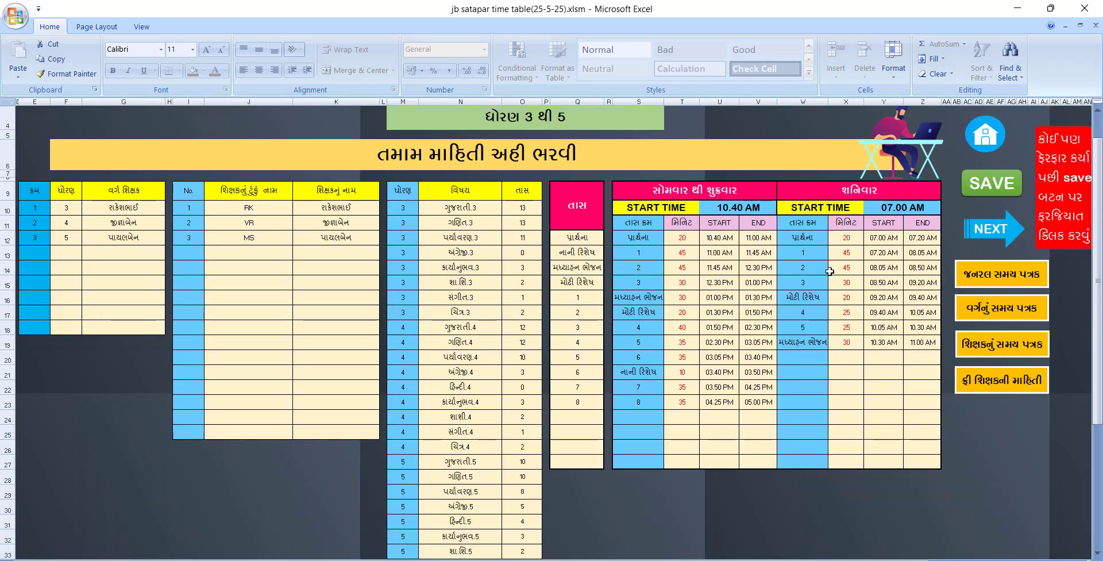
click(984, 314)
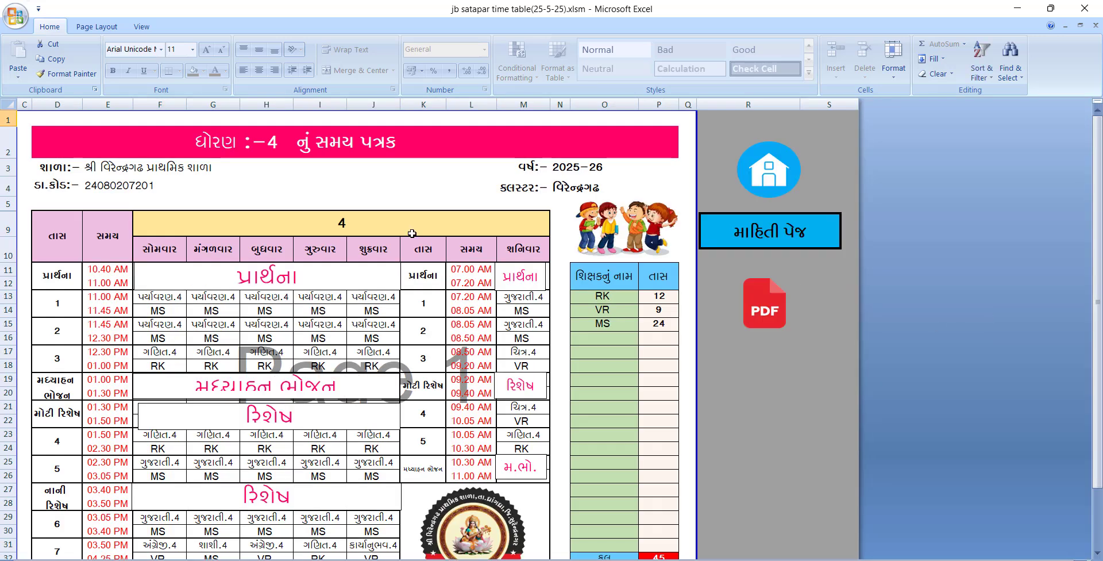
scroll(245, 298, down, 3)
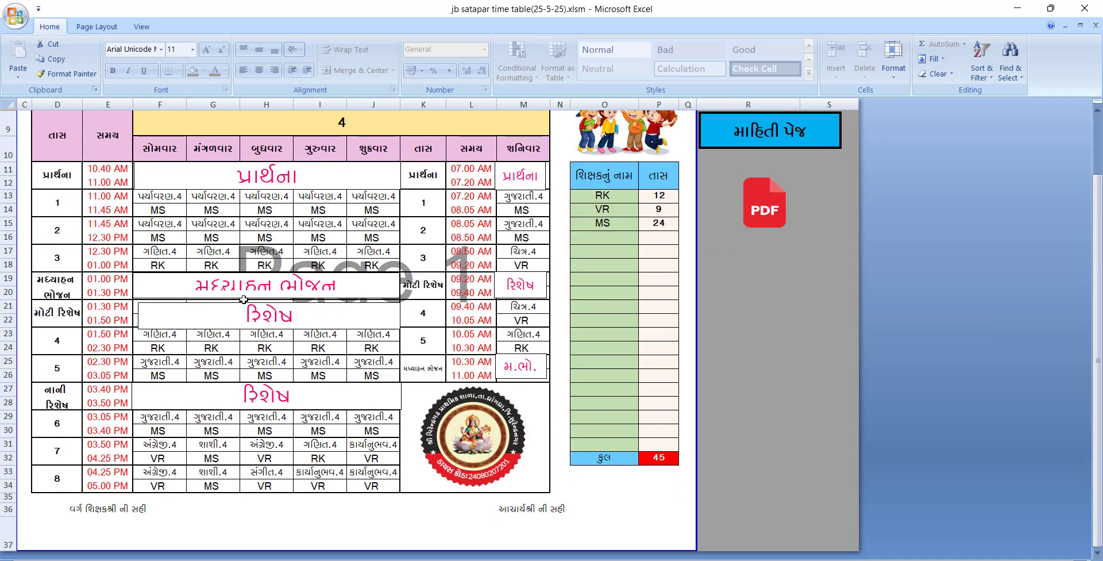
click(352, 292)
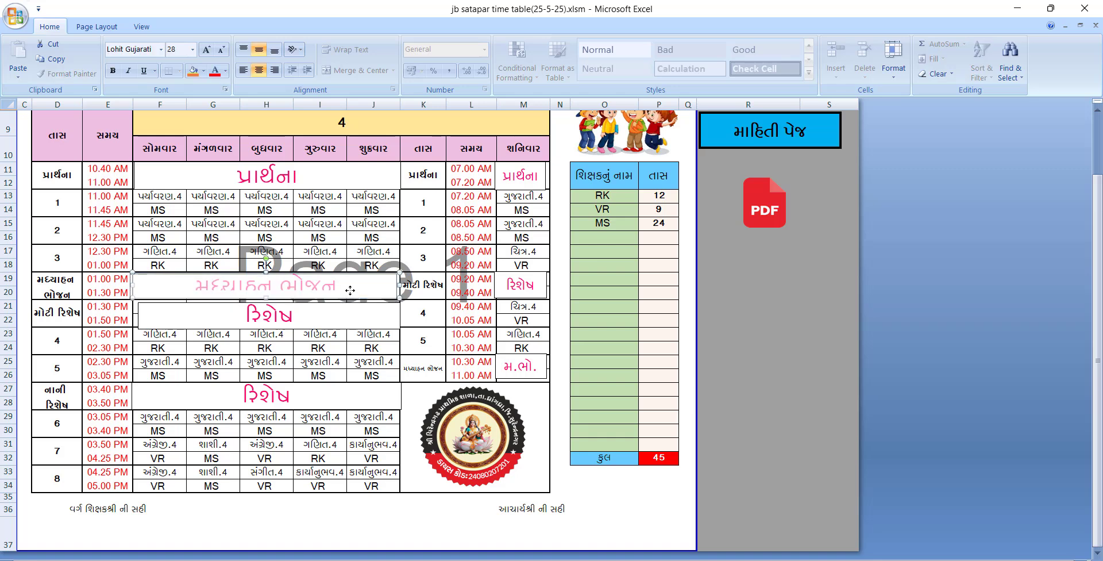
click(333, 316)
scroll(371, 233, up, 1)
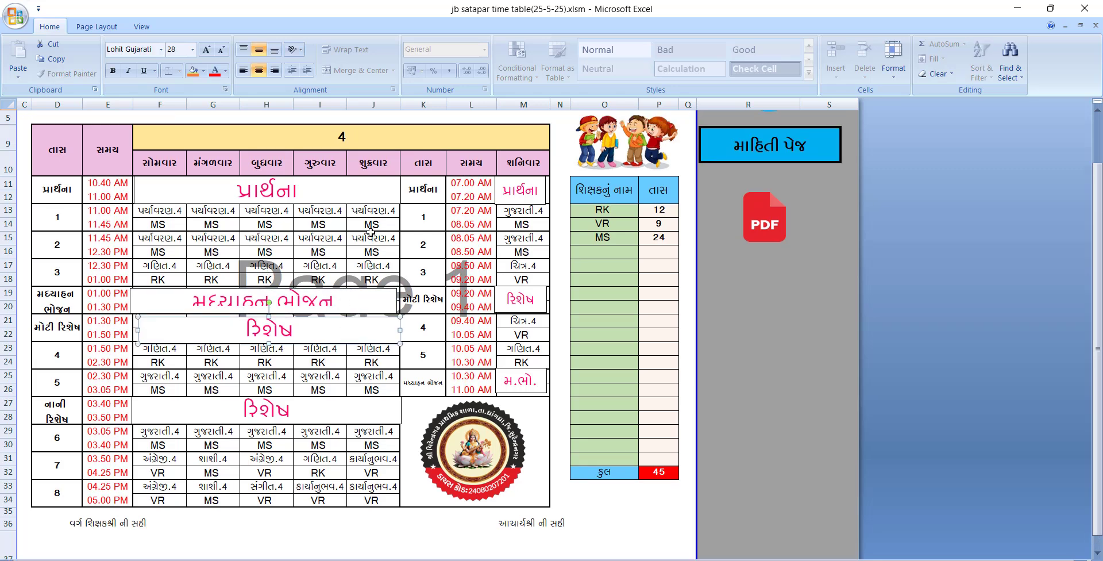
scroll(370, 231, up, 2)
Switch the class timetable to standard 3 and check its period total of 45 in P32
click(404, 225)
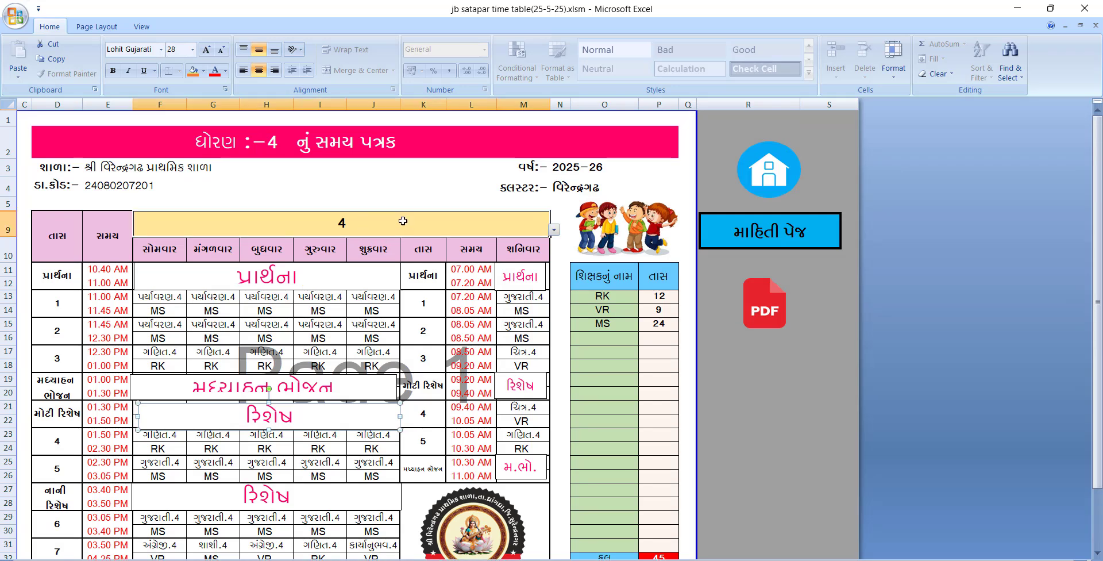
click(554, 230)
click(556, 244)
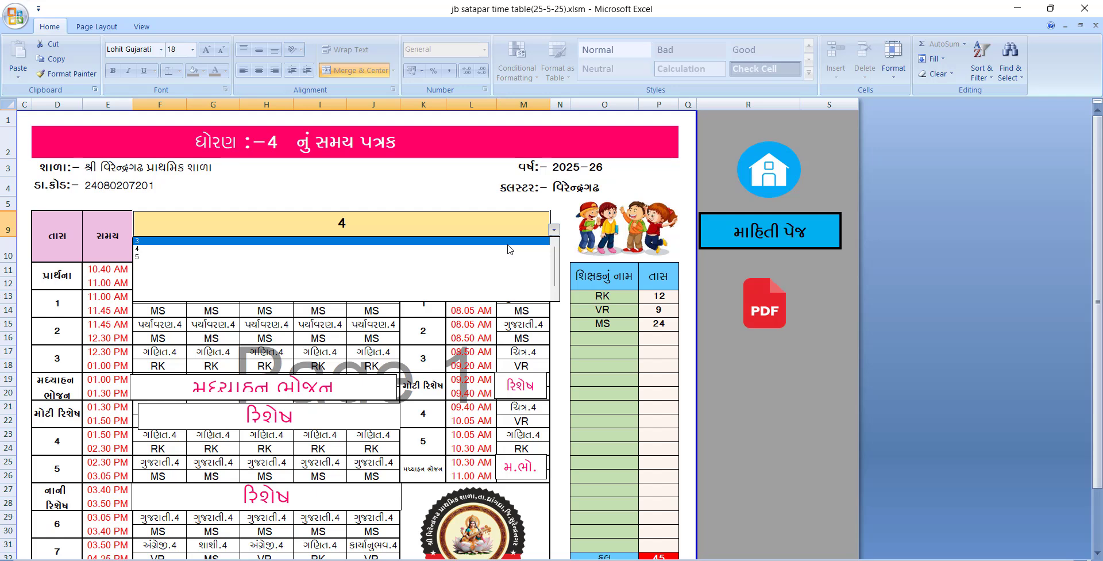
click(508, 241)
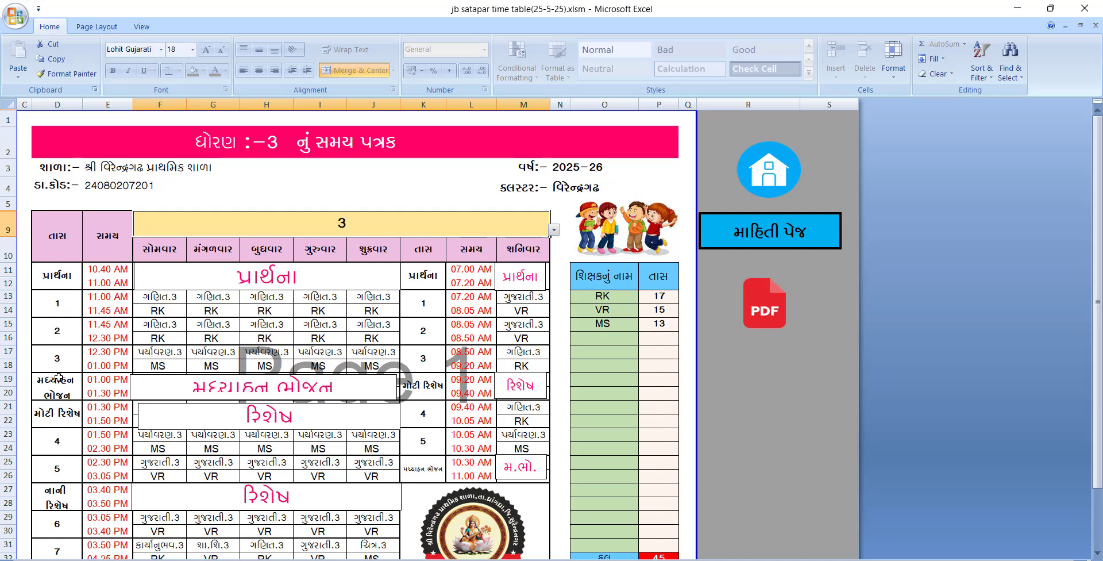
scroll(367, 349, down, 1)
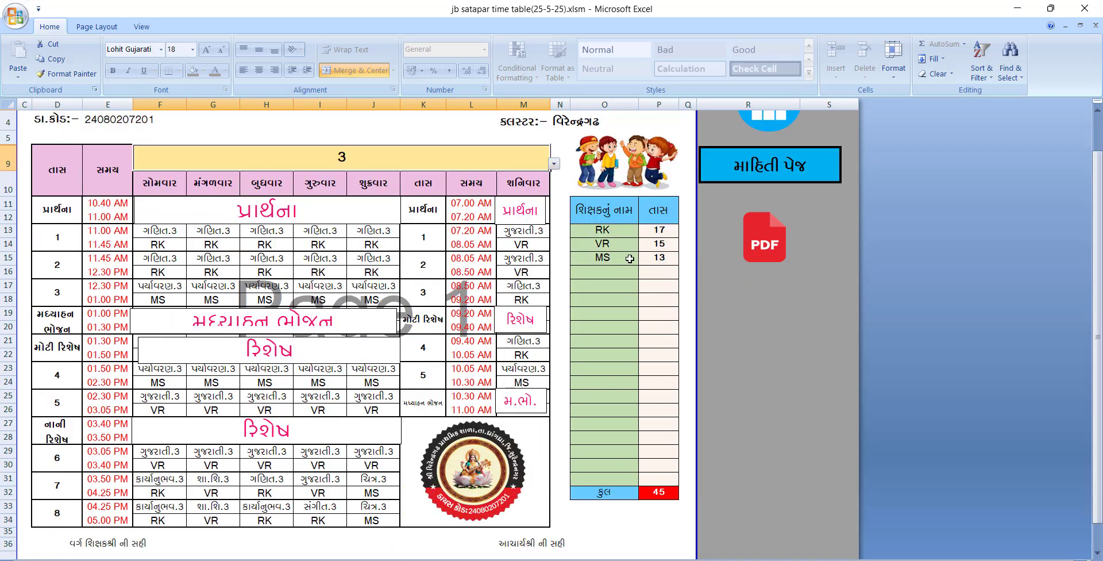
click(650, 492)
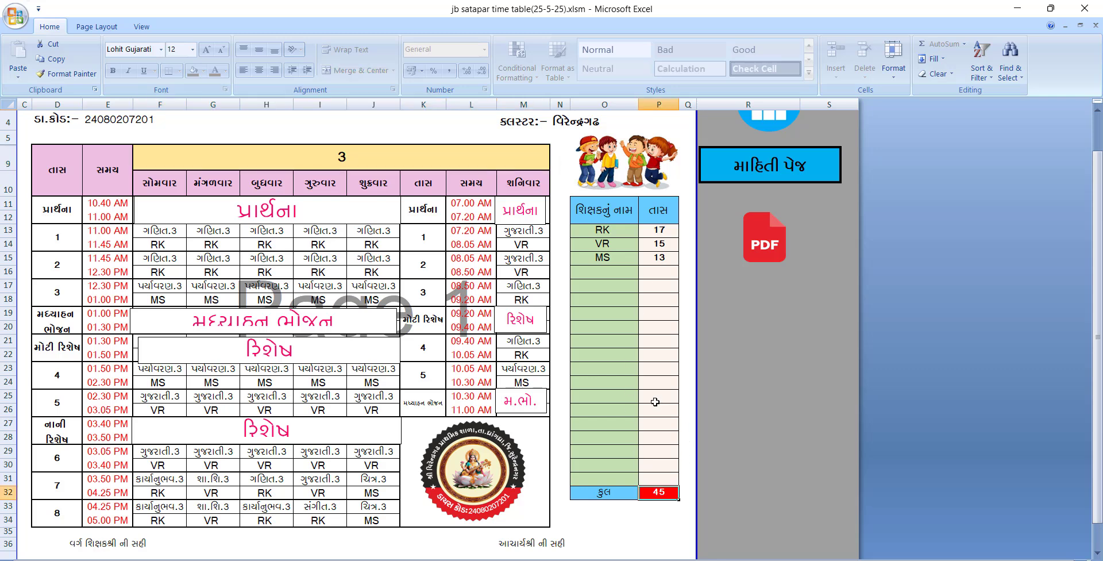
Review the timetable, switch it to standard 5, then return to the information entry sheet
scroll(655, 402, up, 1)
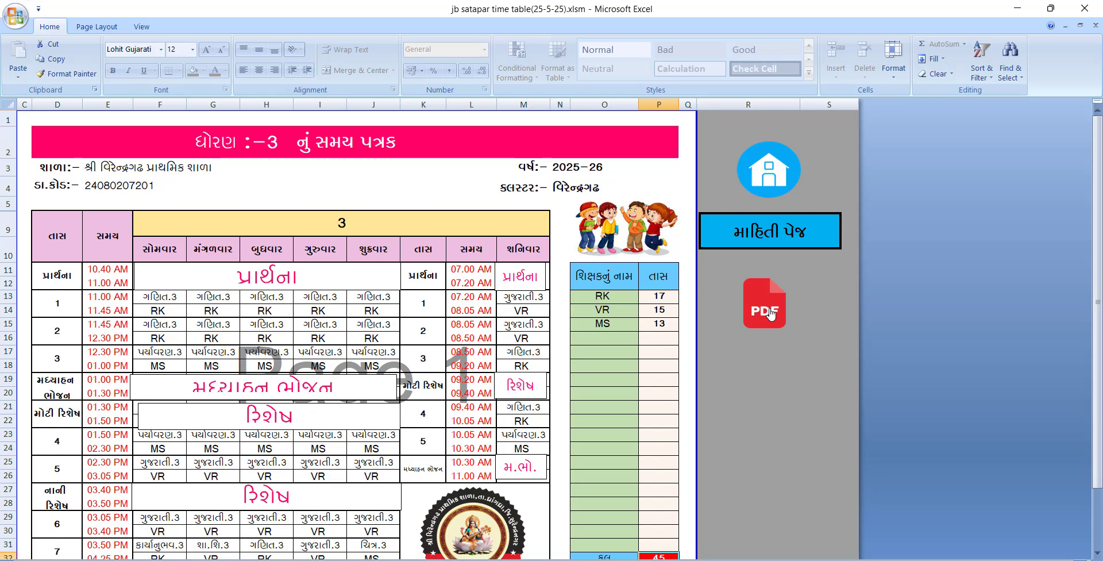
scroll(770, 314, down, 1)
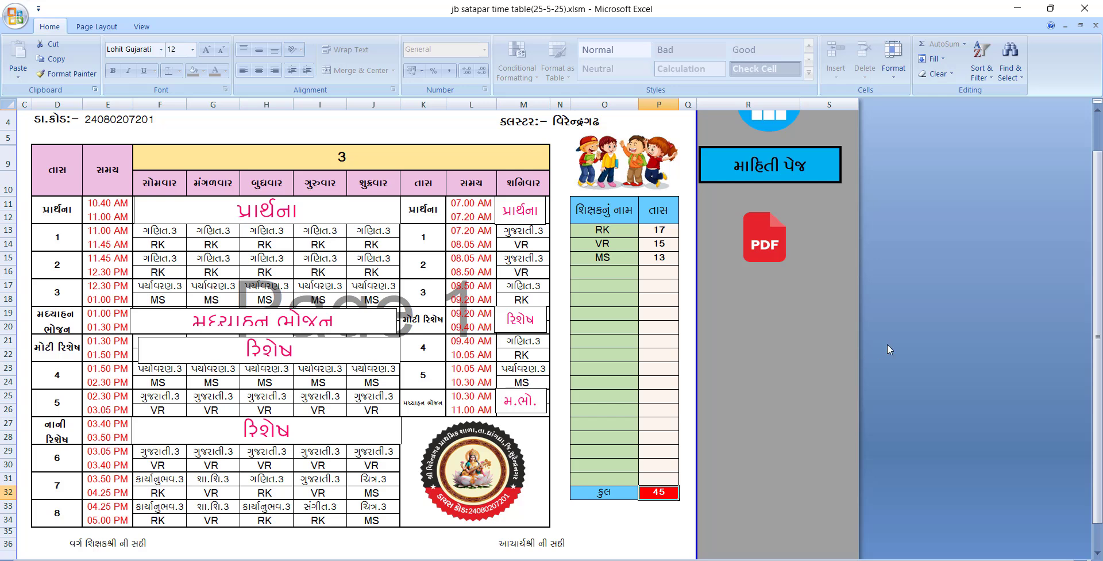
click(836, 336)
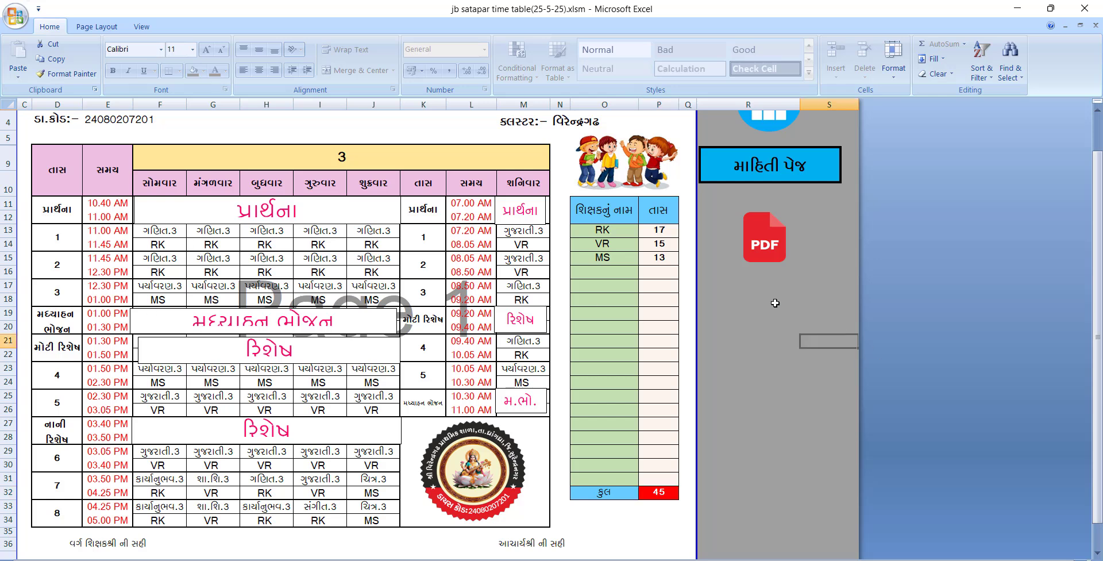
scroll(396, 329, down, 1)
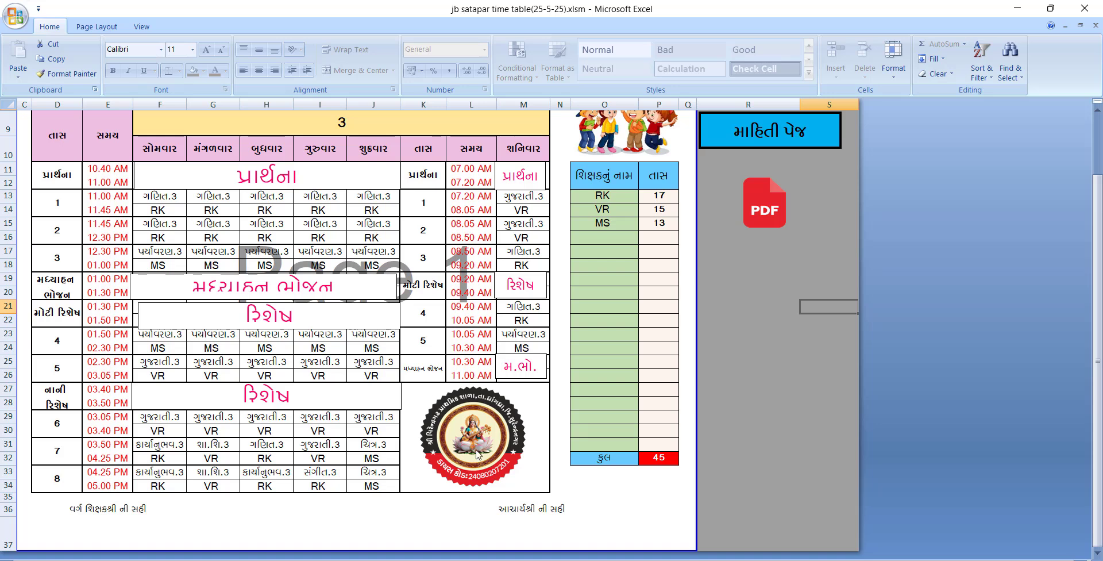
scroll(477, 454, up, 2)
scroll(477, 454, up, 1)
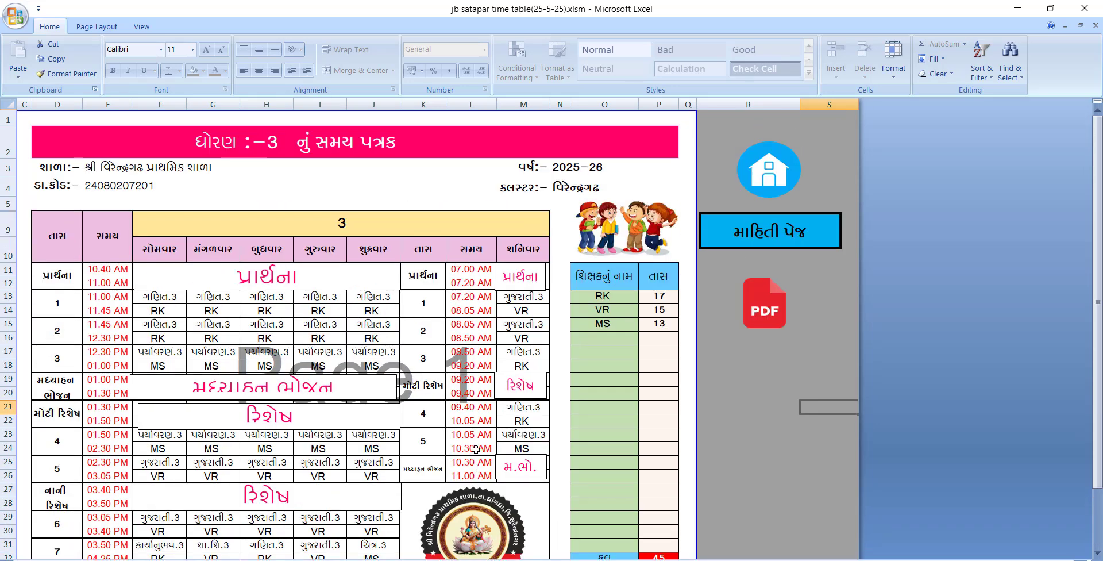
click(524, 229)
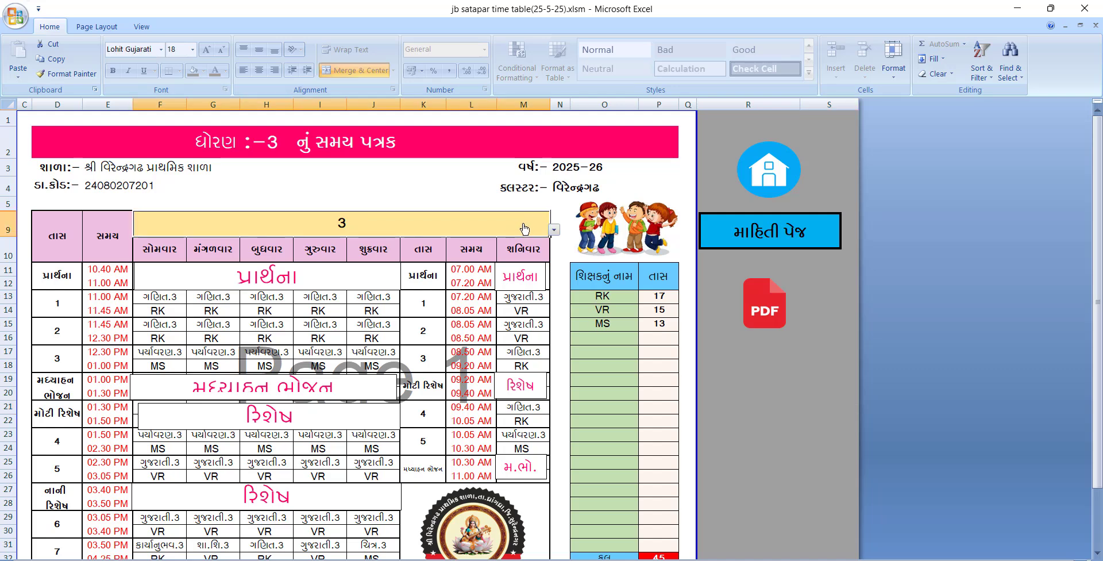
click(554, 230)
click(519, 263)
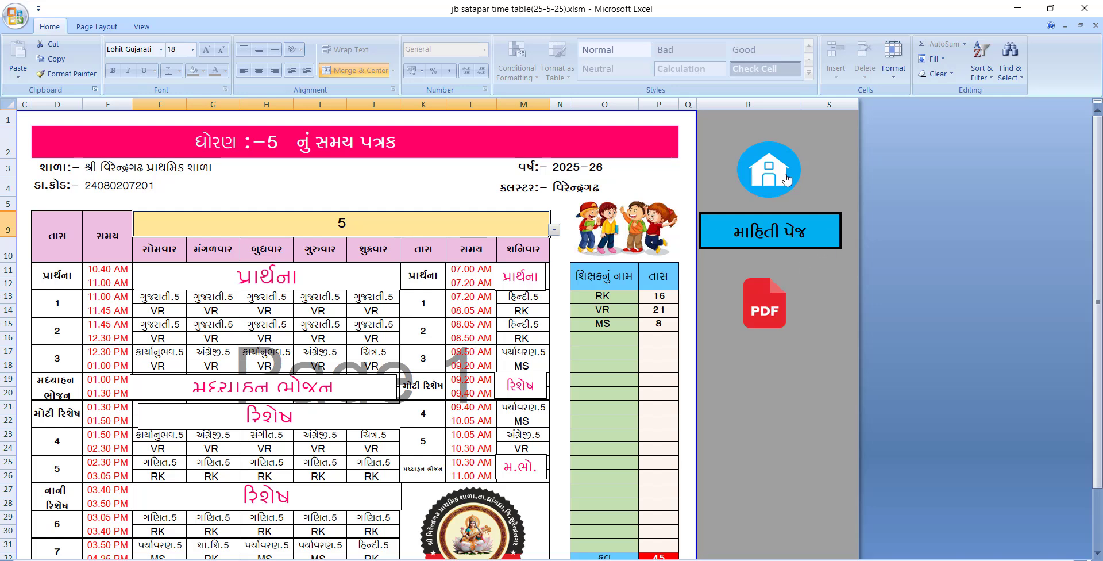
click(772, 227)
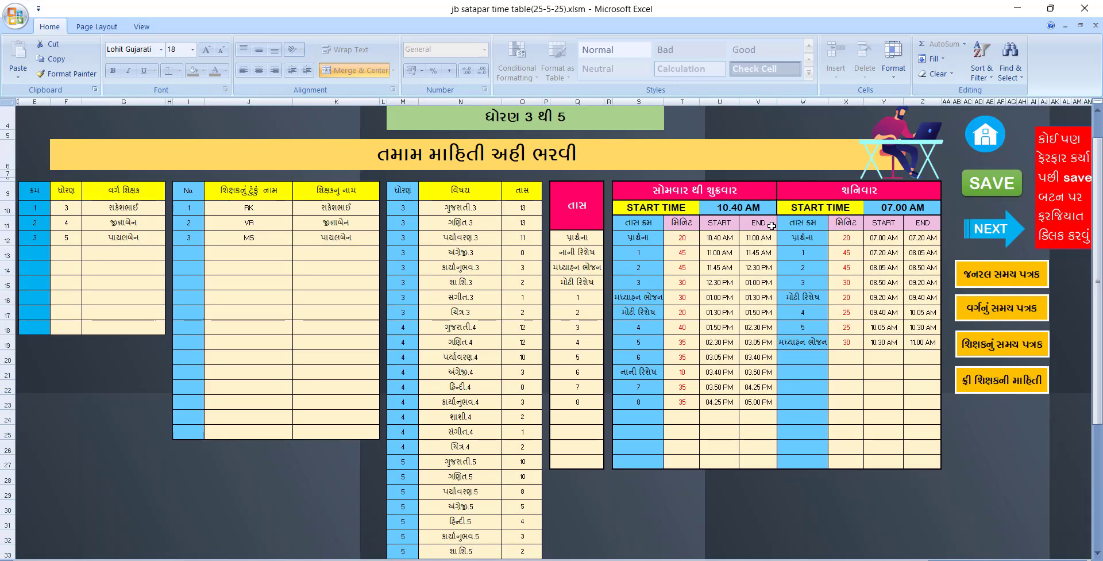
click(983, 345)
click(284, 221)
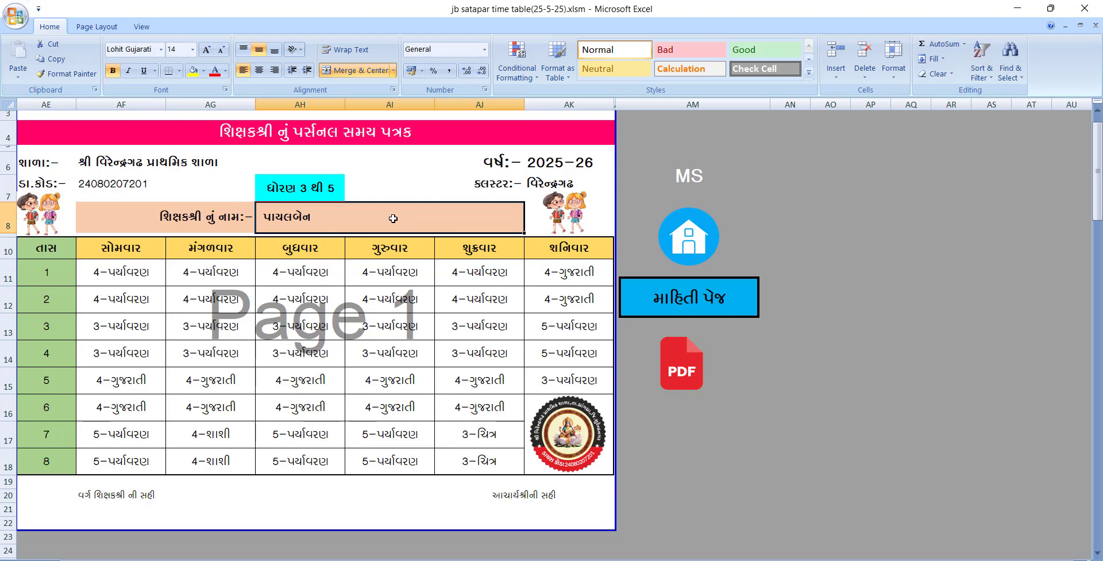
click(671, 181)
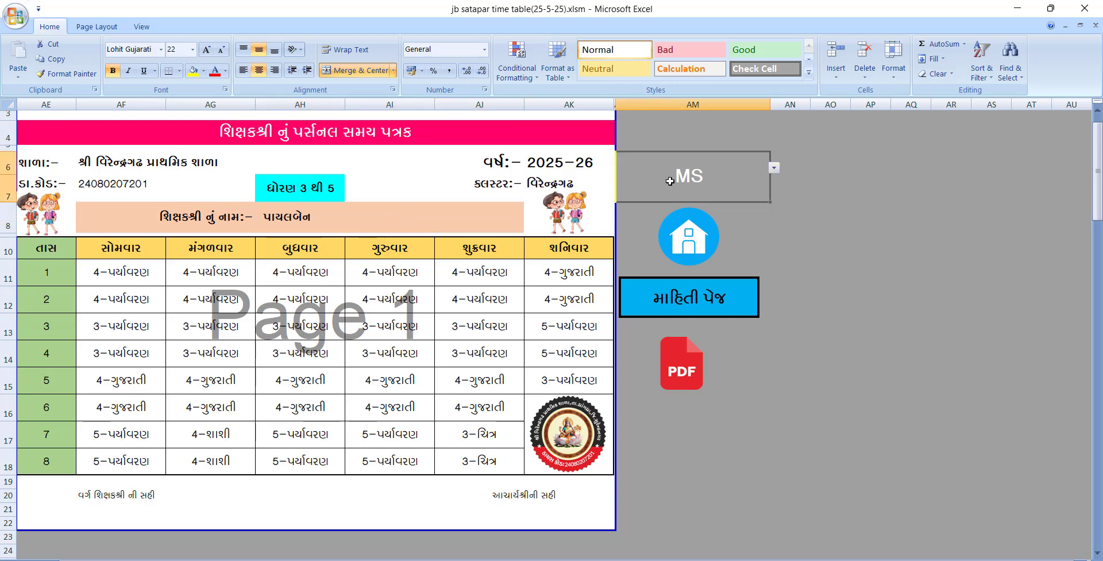
click(774, 167)
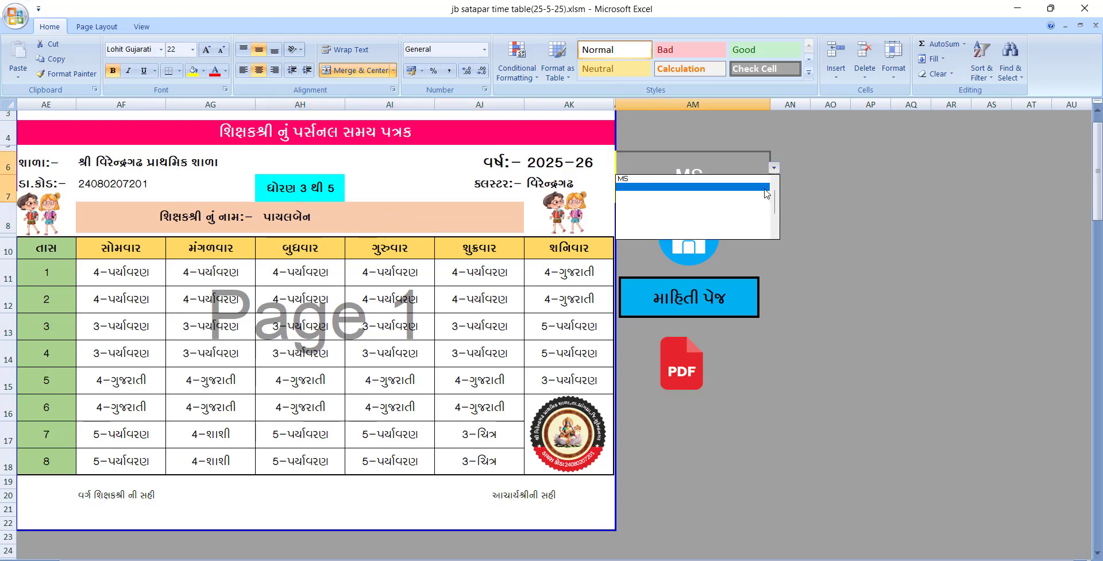
scroll(747, 187, up, 2)
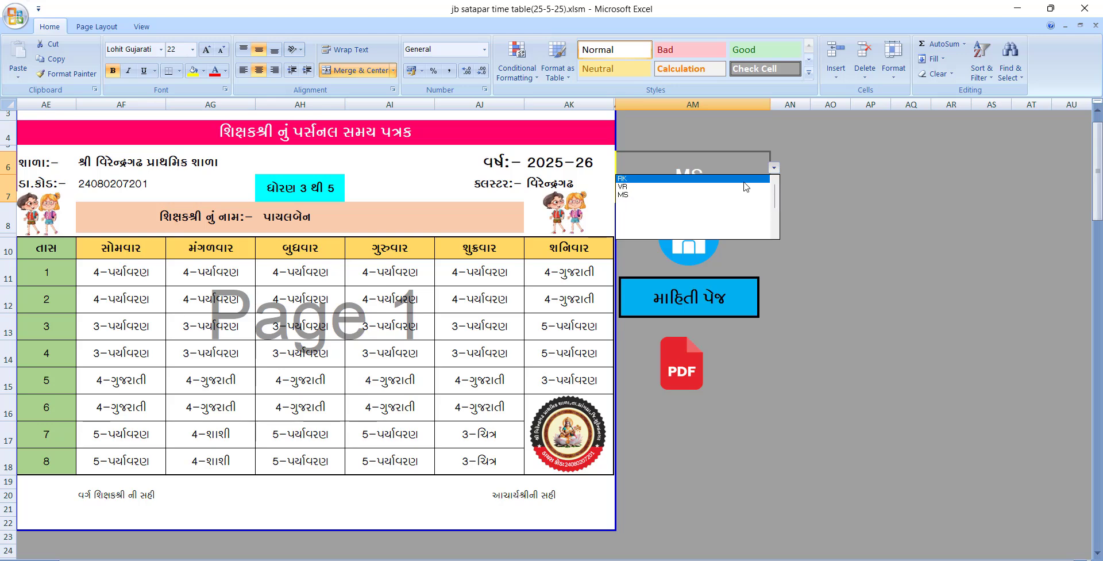
click(742, 180)
click(317, 209)
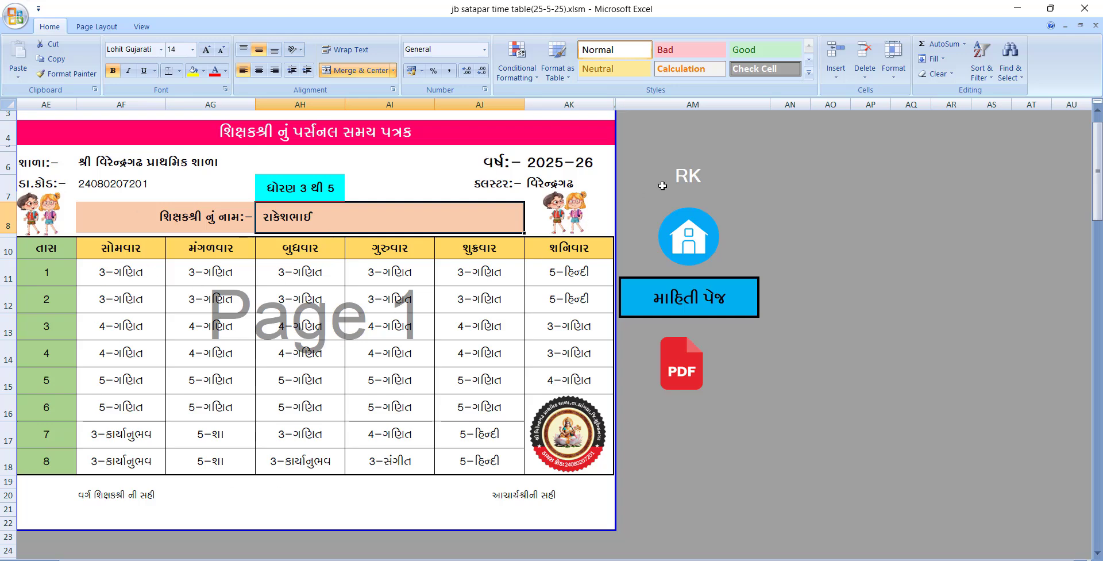
click(678, 177)
click(774, 167)
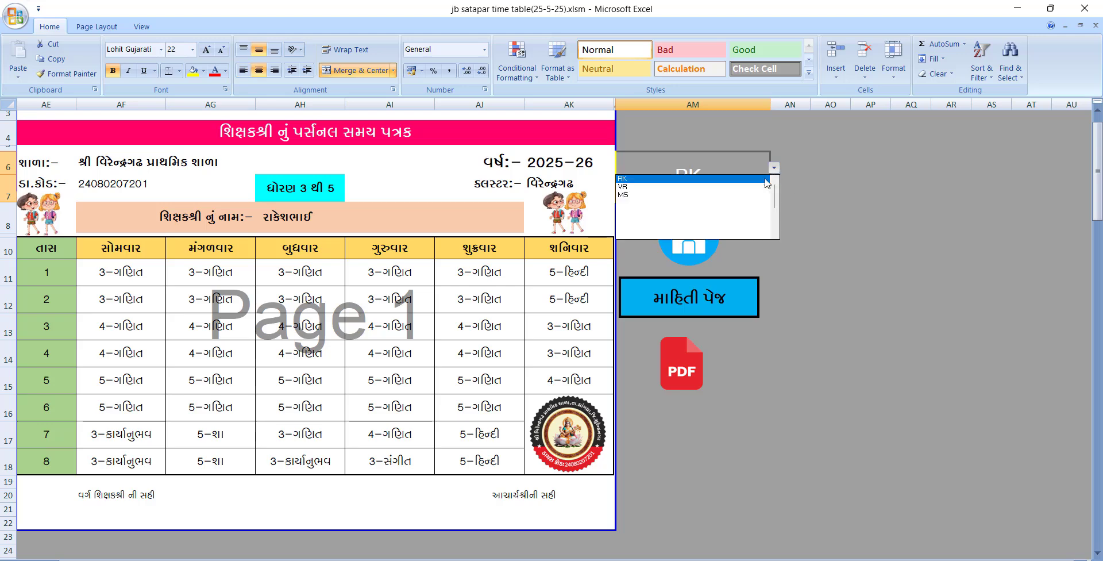
click(746, 195)
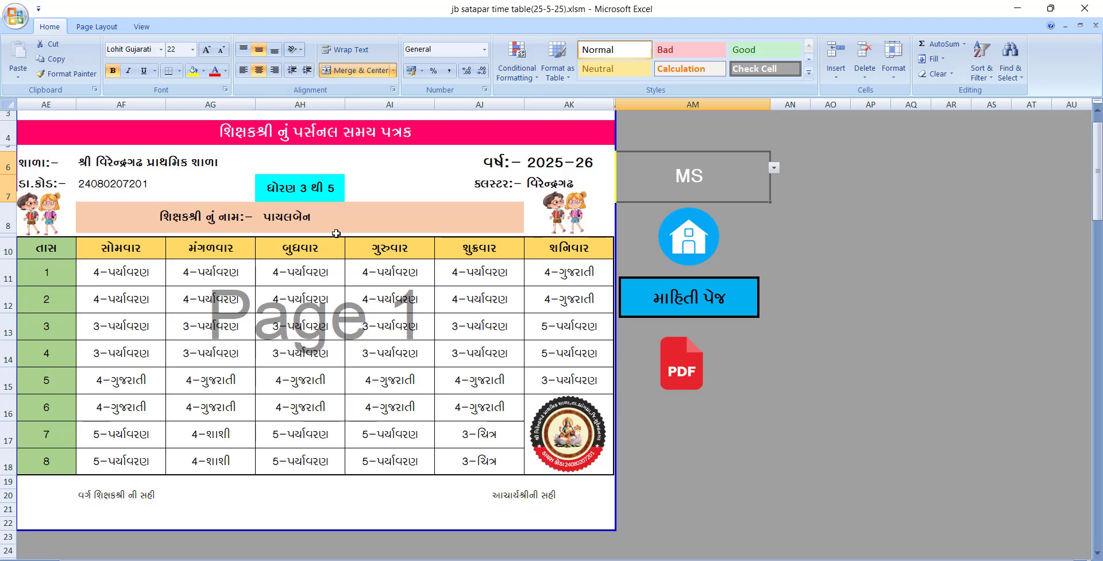
click(690, 309)
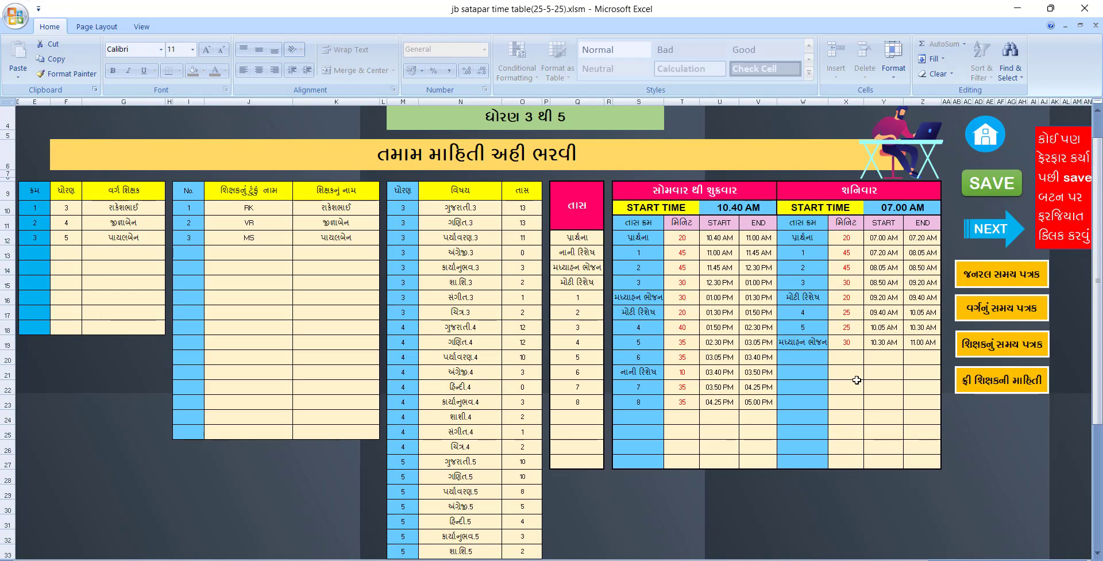
Review the free-teacher information sheet, then go via the home sheet to the standards 6–8 data sheet
click(984, 386)
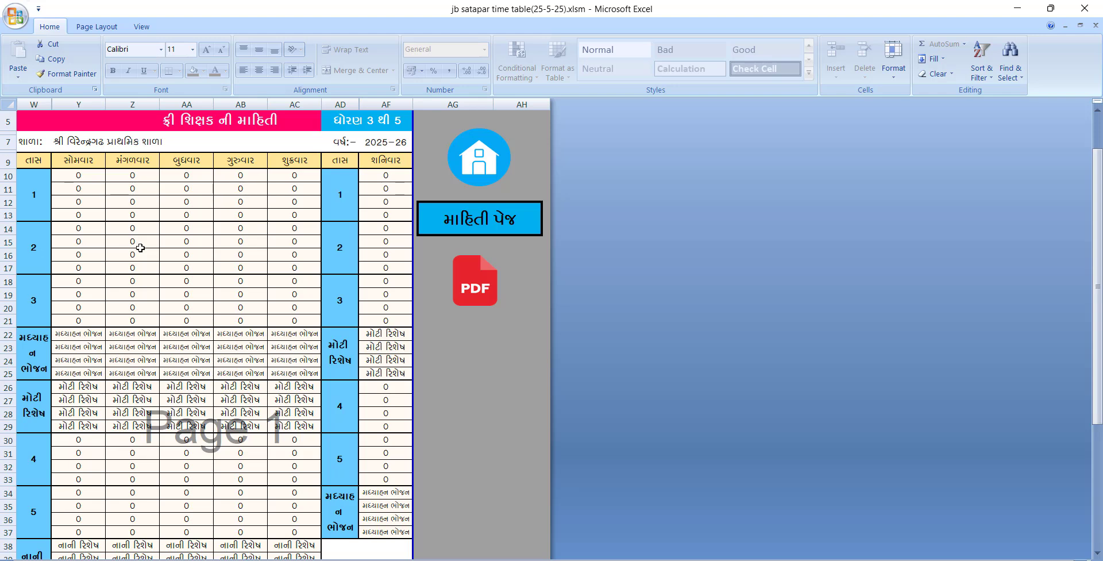
scroll(104, 295, down, 3)
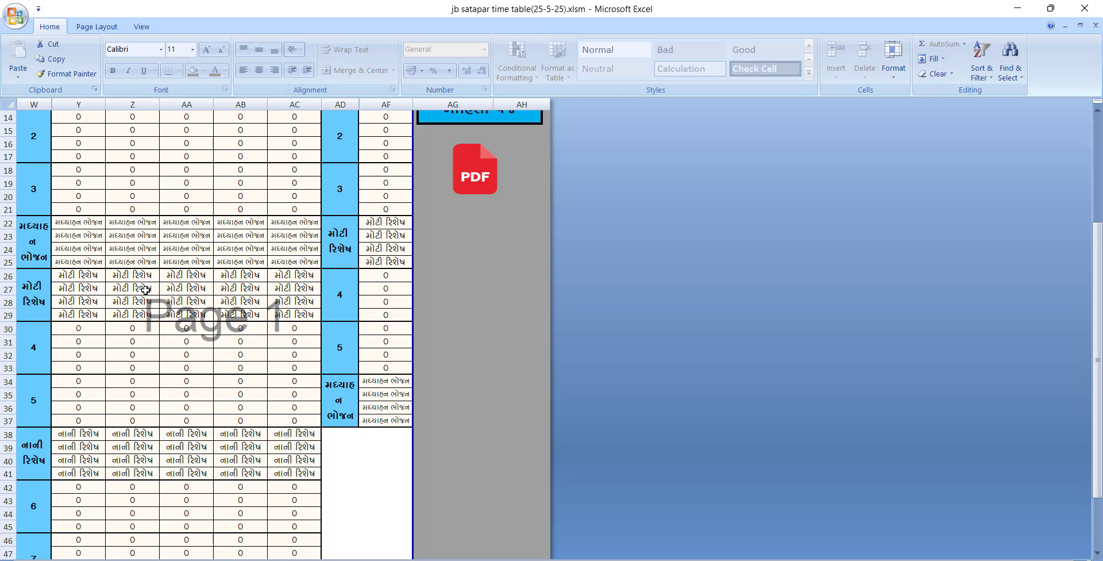
scroll(145, 290, down, 4)
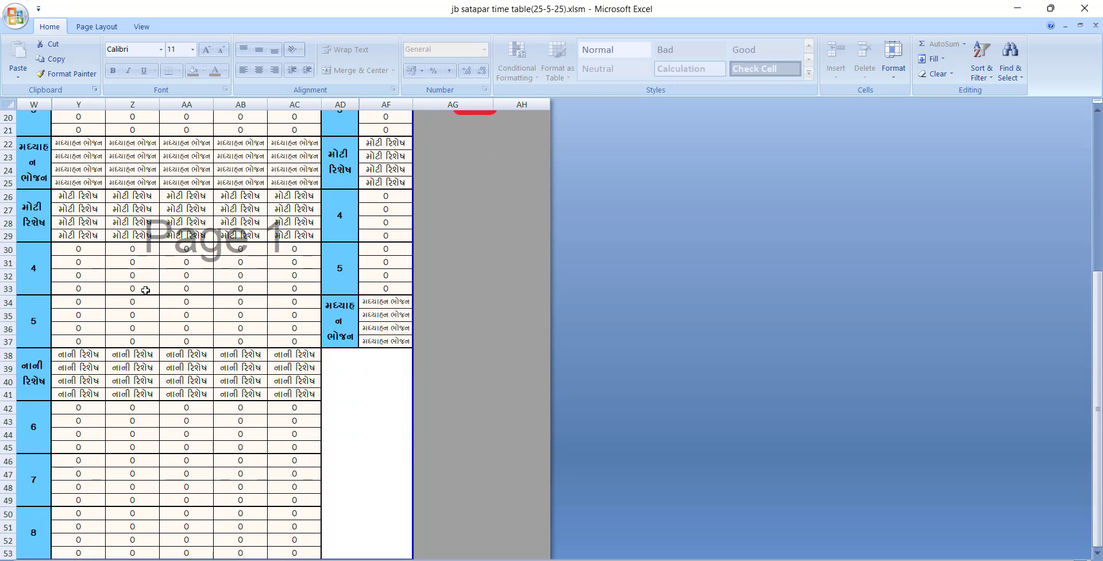
scroll(146, 289, up, 7)
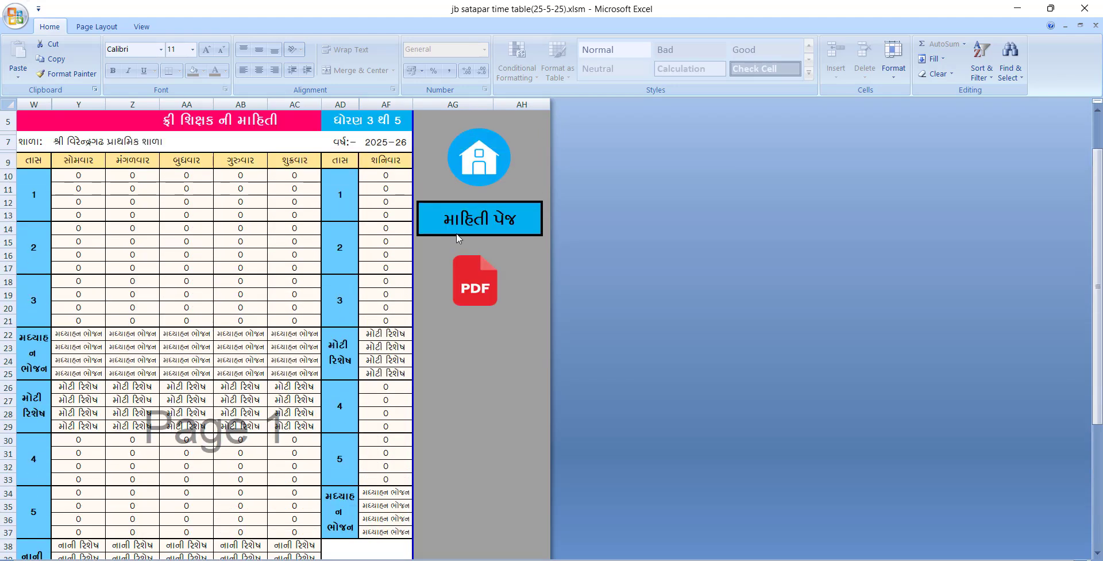
click(481, 164)
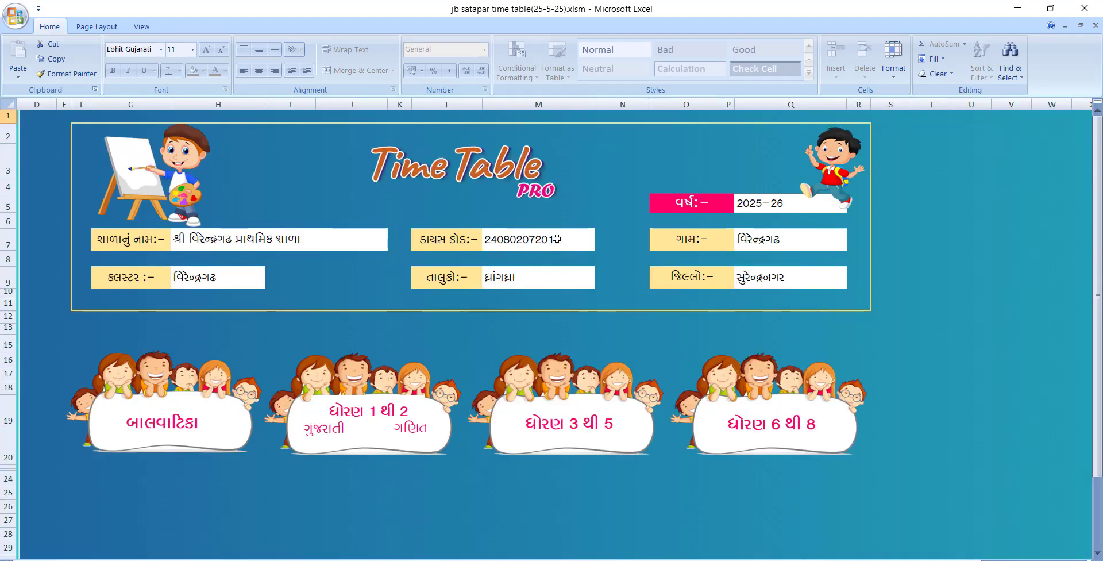
click(782, 428)
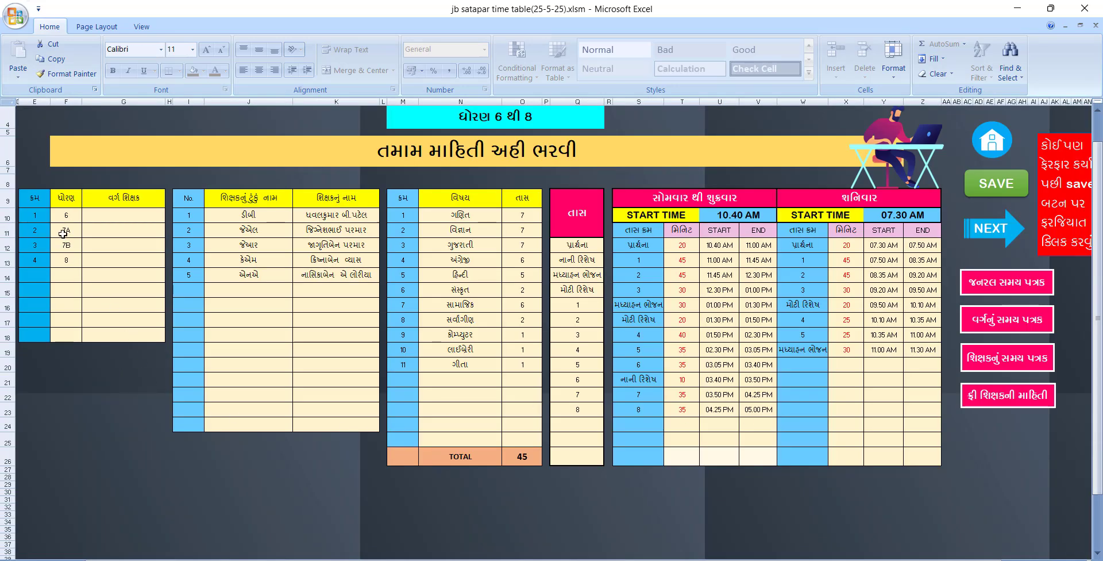
scroll(49, 216, up, 2)
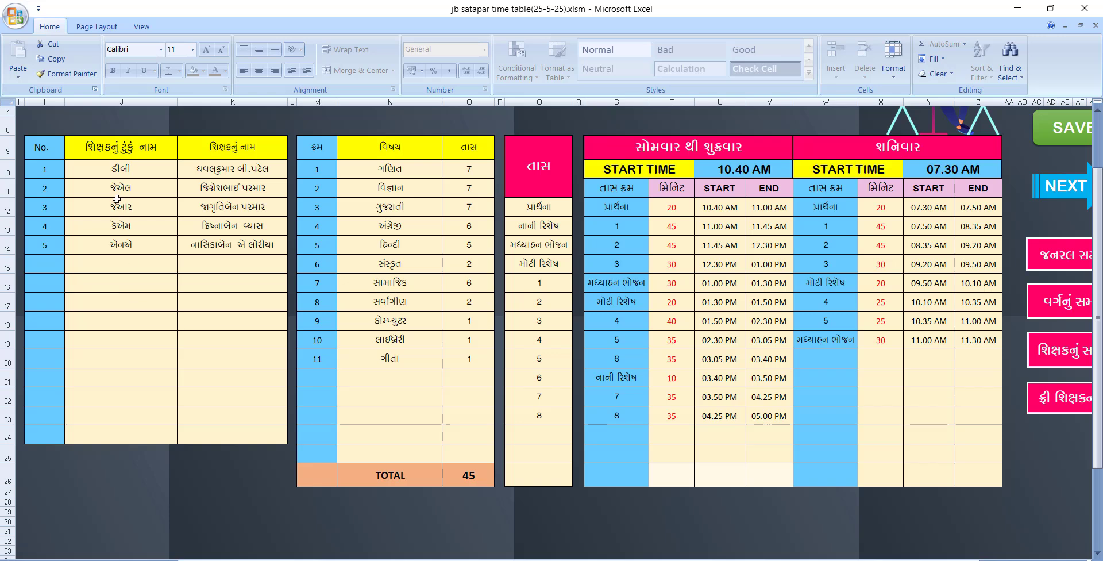
drag(365, 556, 161, 555)
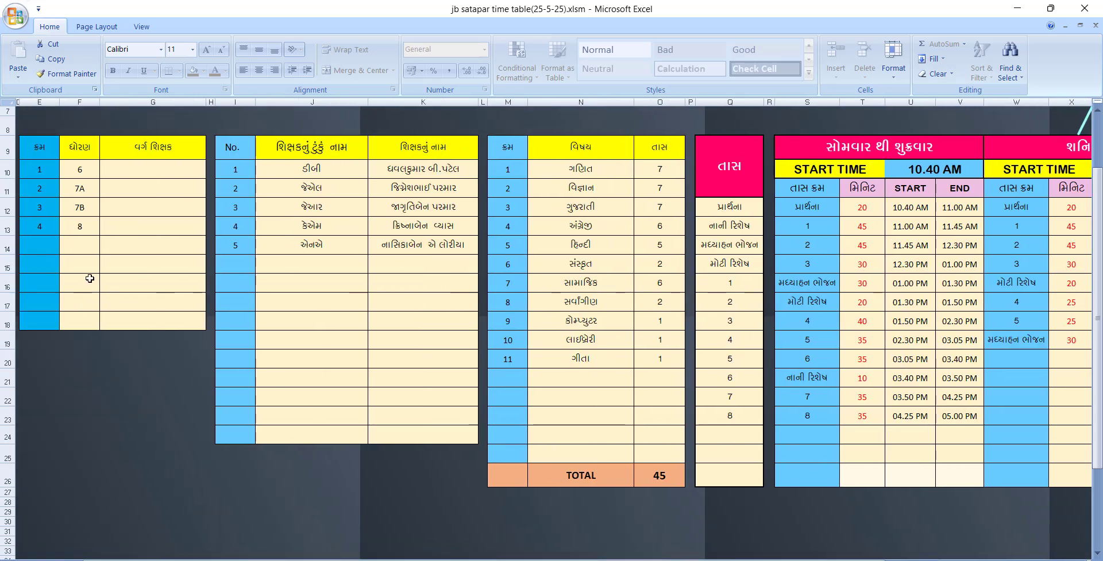
drag(76, 174, 86, 224)
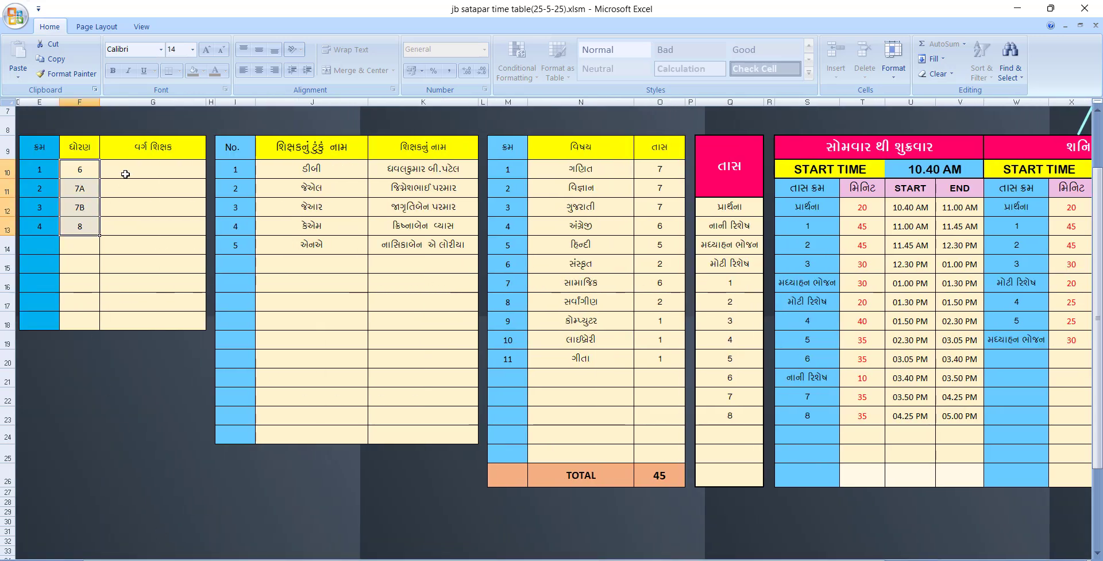
drag(126, 174, 140, 230)
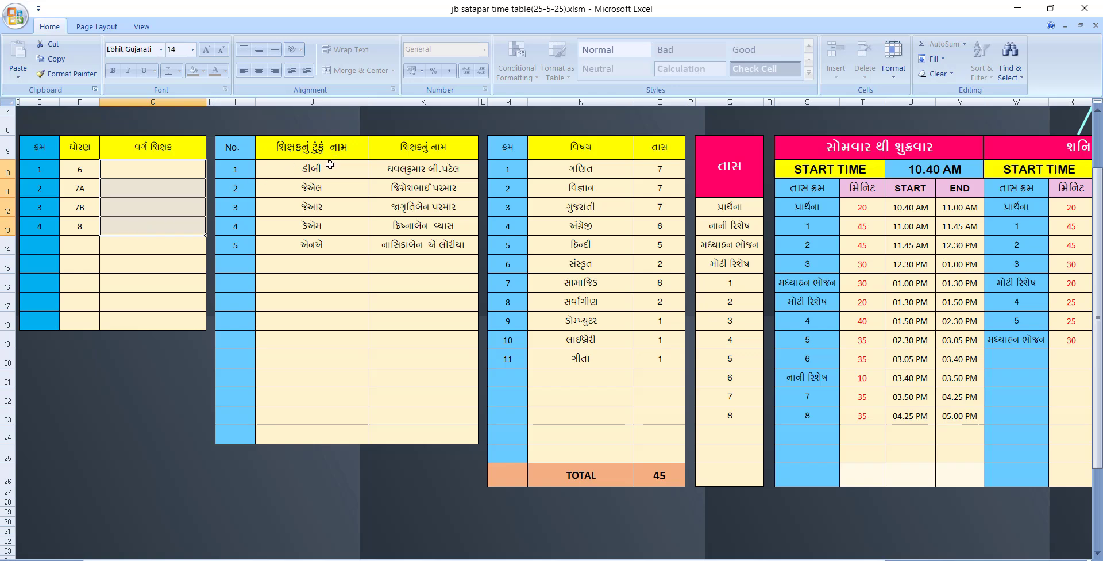
drag(331, 165, 336, 243)
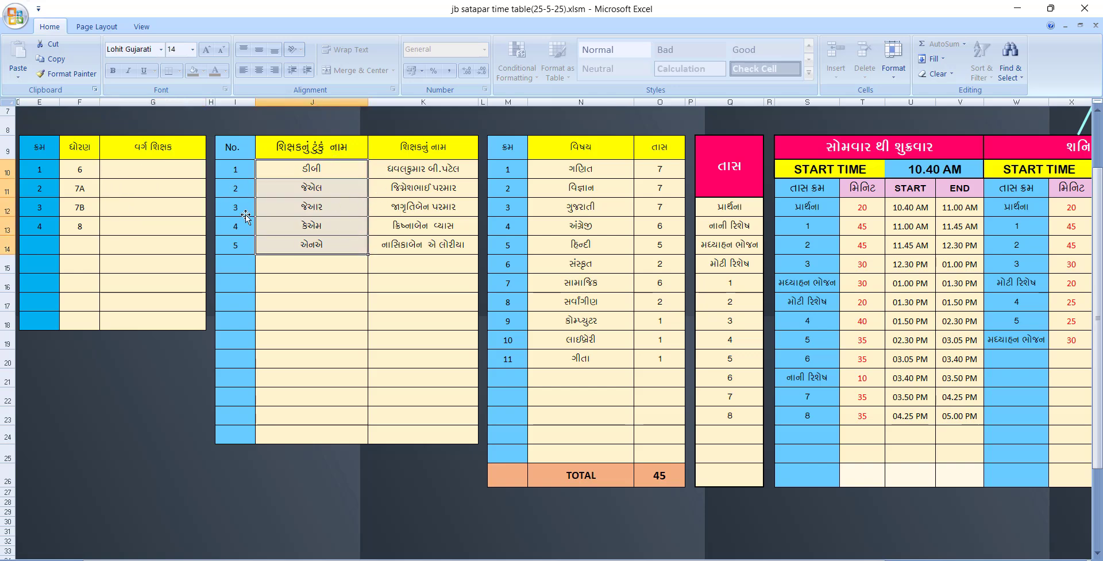
drag(81, 169, 82, 223)
click(429, 169)
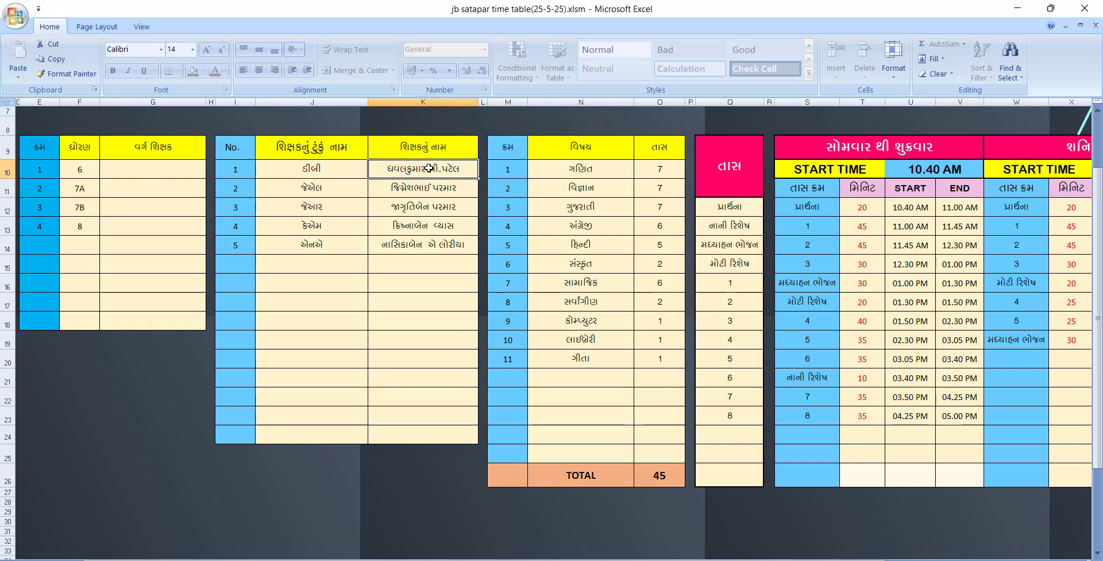
drag(430, 168, 427, 249)
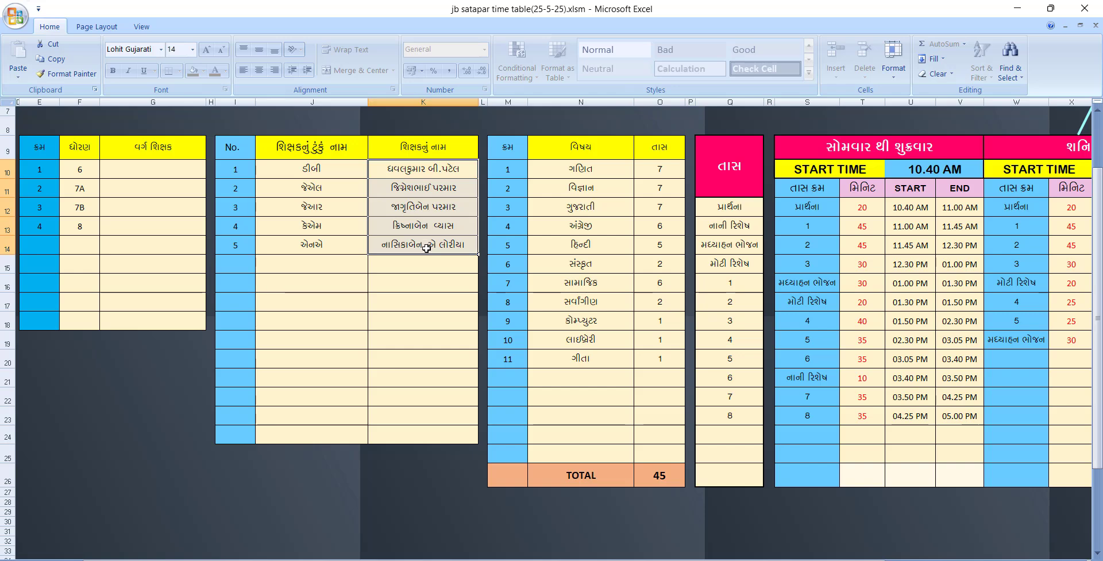
click(572, 382)
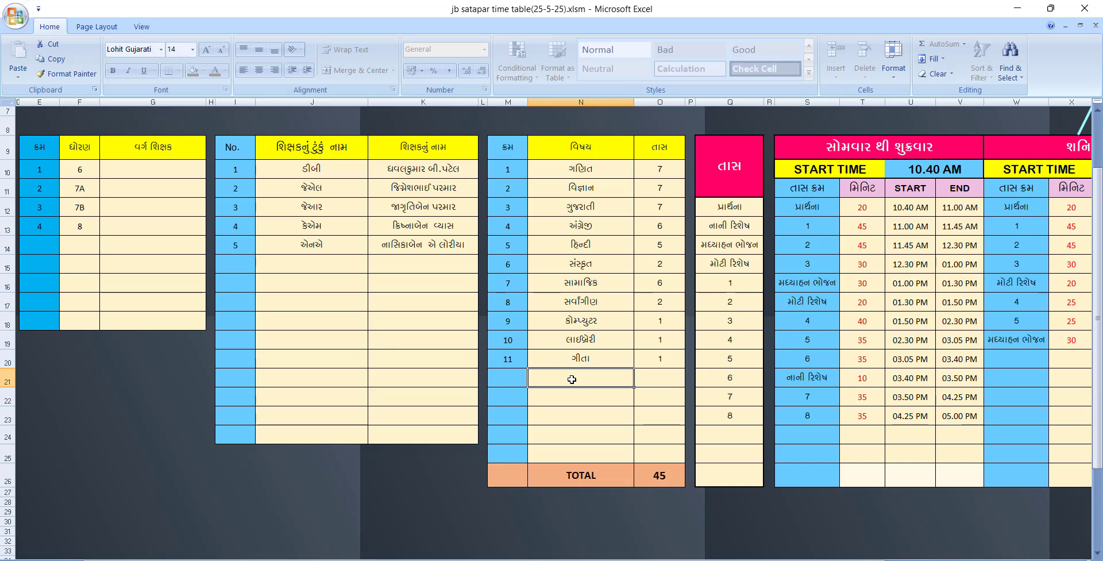
Enter વિજ્ઞાનH in the empty subject cell below ગીતા using Gujarati transliteration of 'vigyan'
double_click(556, 377)
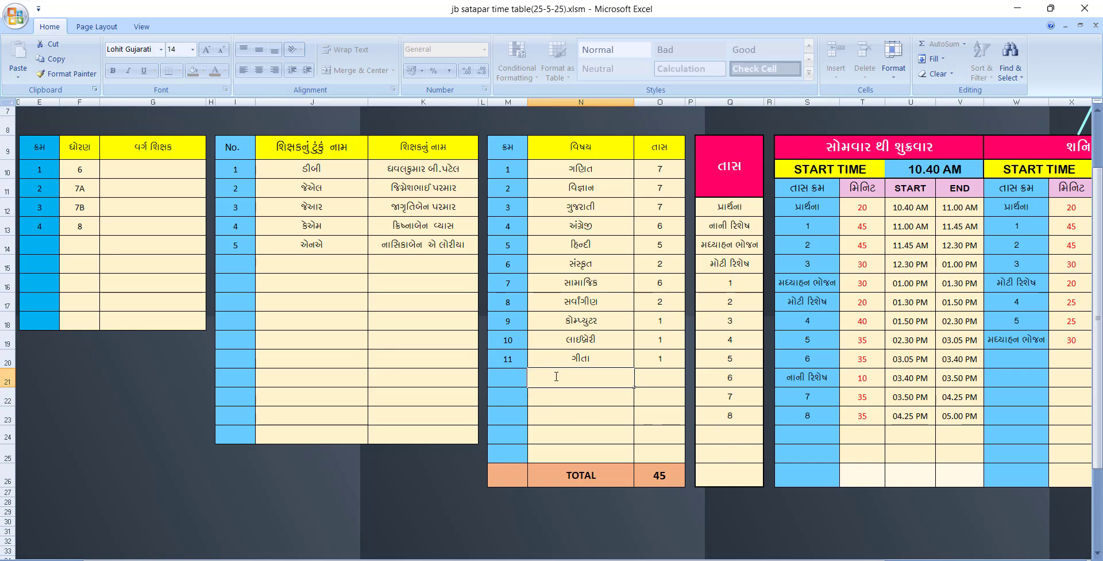
drag(565, 175, 579, 355)
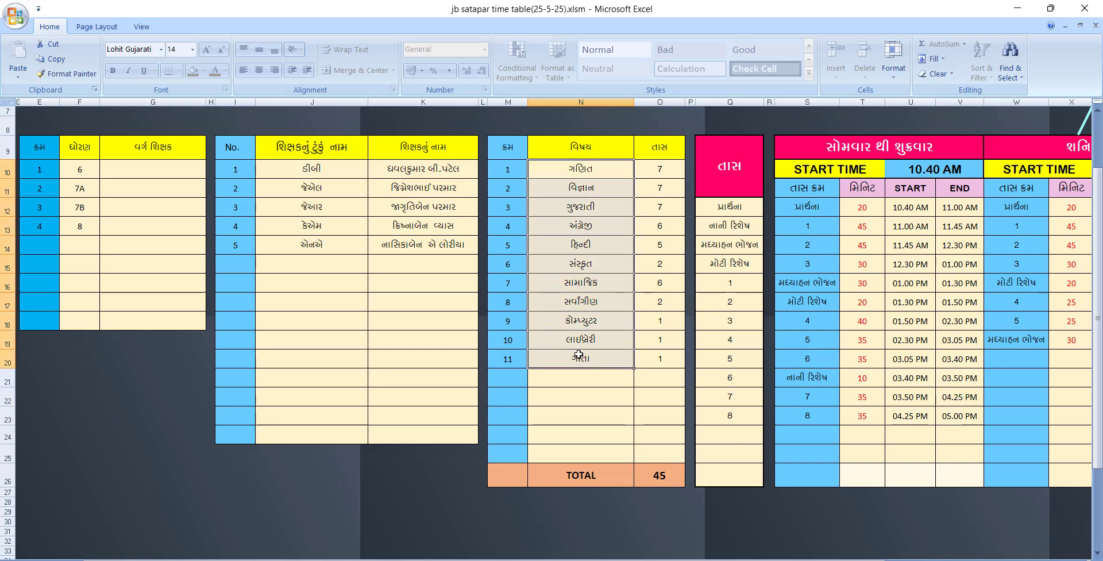
click(560, 376)
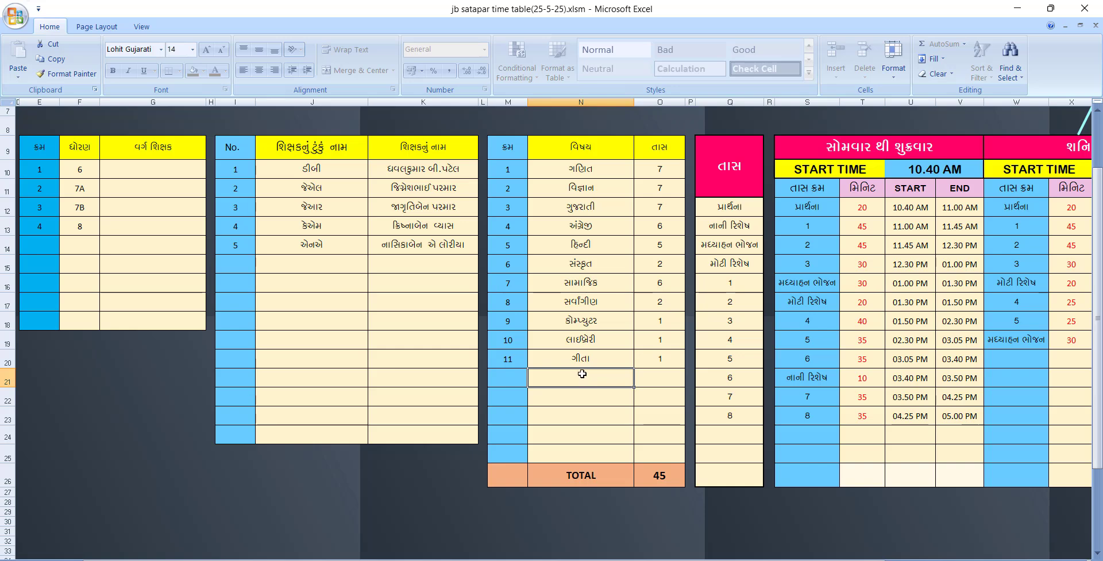
text(ક)
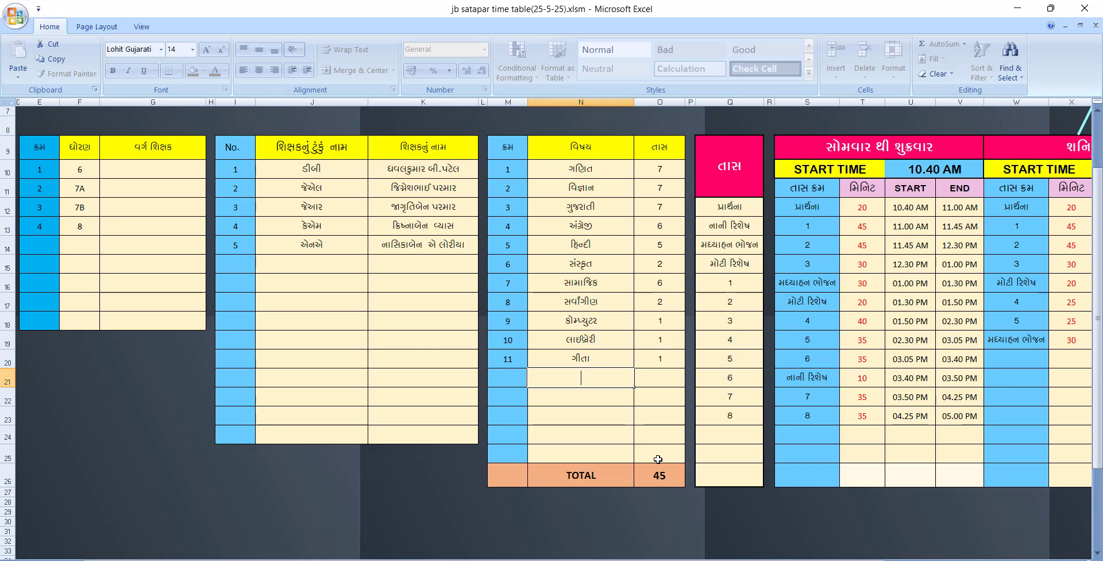
text(vig)
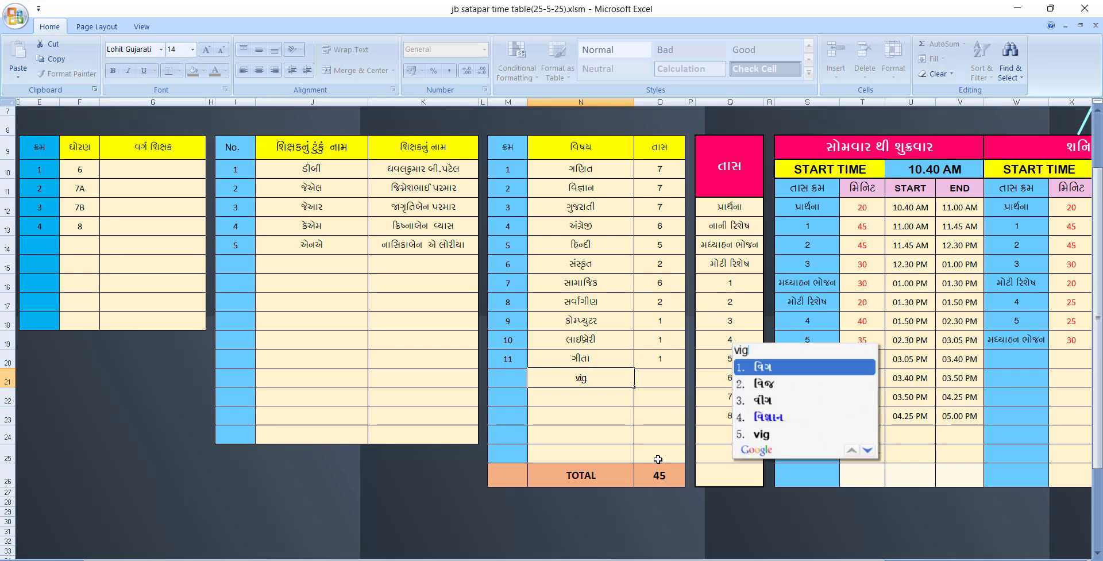
text(yan)
key(space)
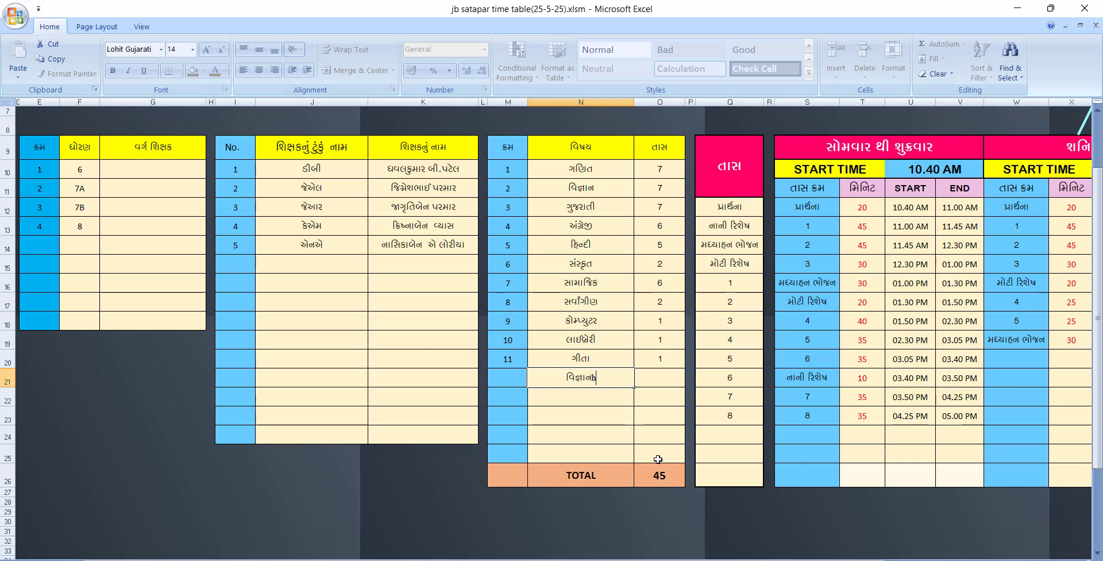
key(BackSpace)
text(H)
click(607, 414)
click(658, 377)
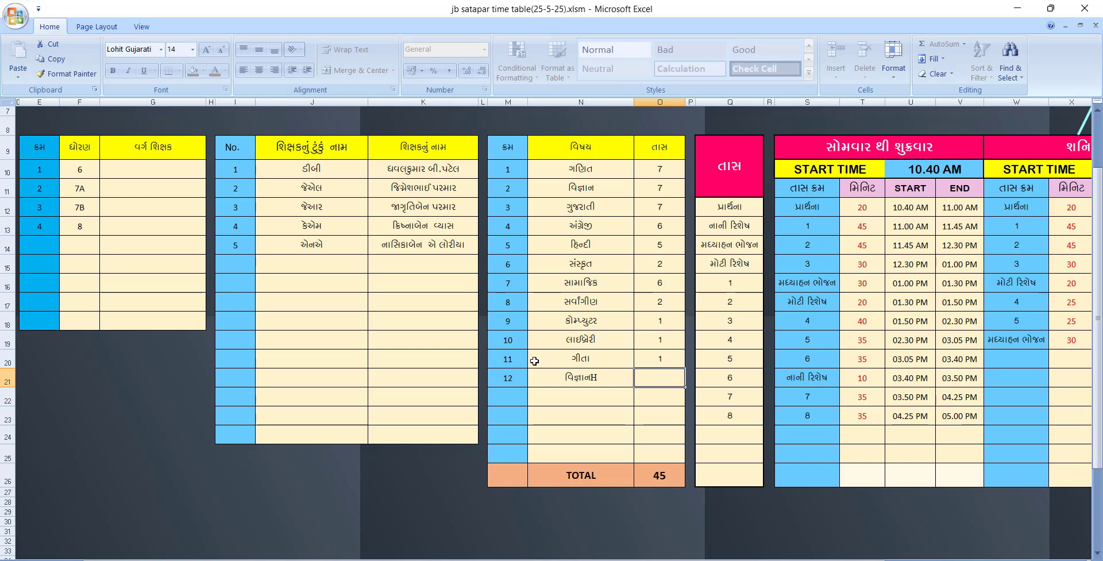
Add teacher short name DD with the teacher's full name in the row below એનએ
click(296, 262)
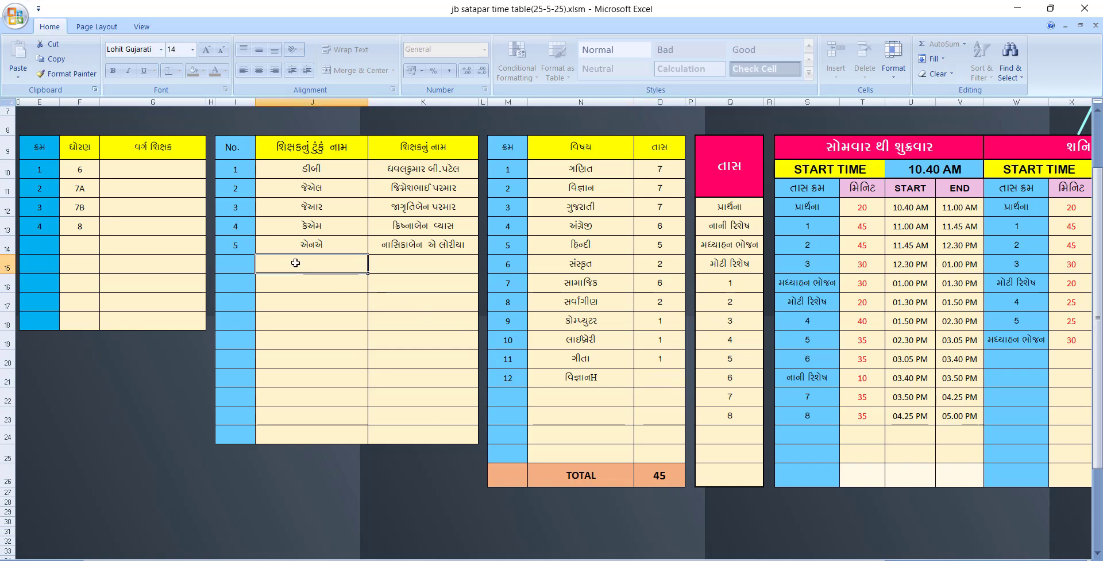
text(DD)
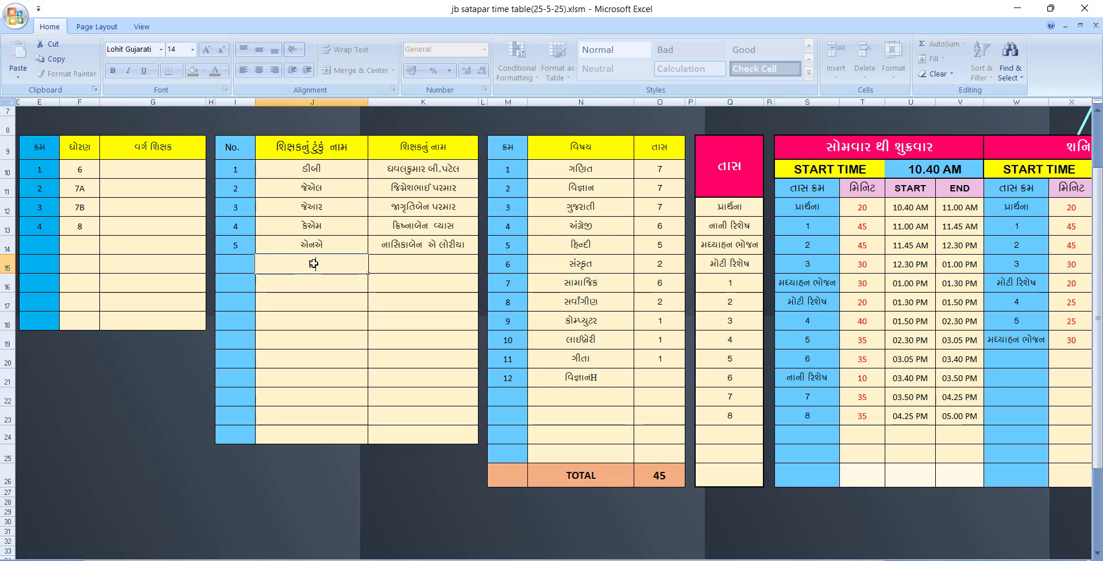
click(396, 263)
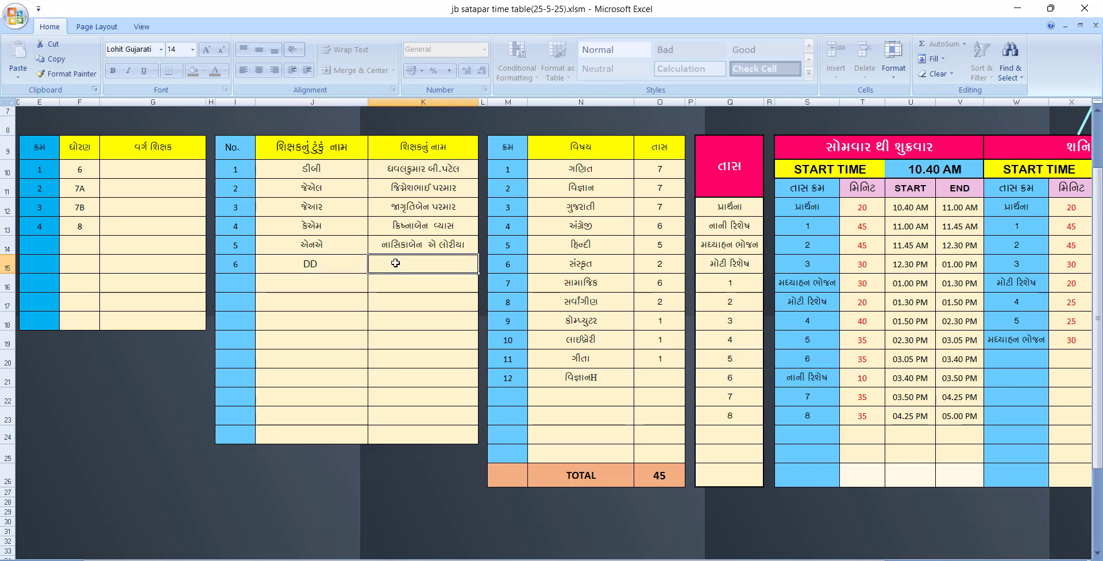
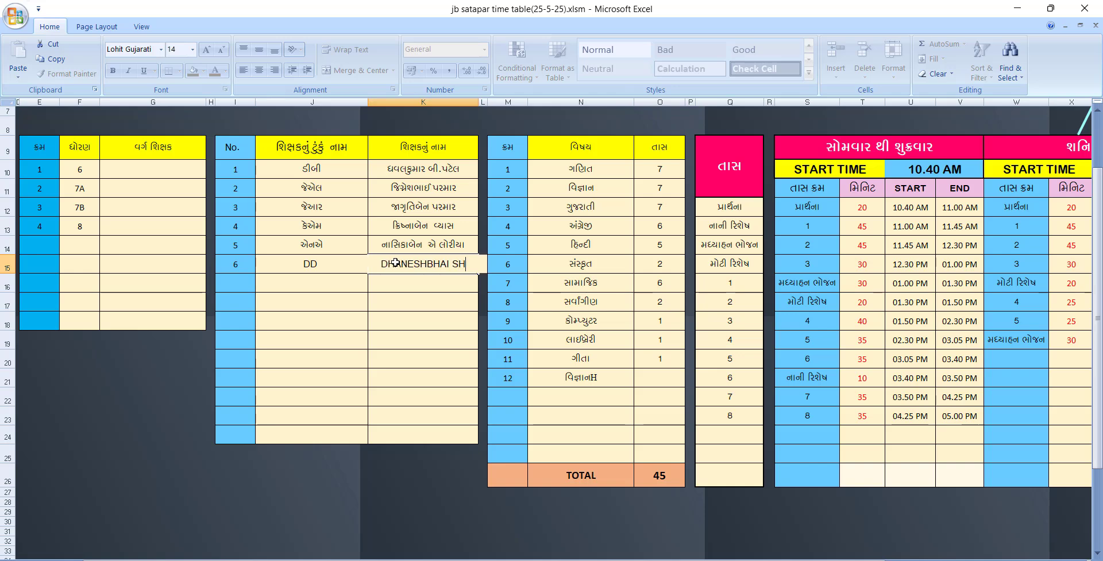
click(413, 339)
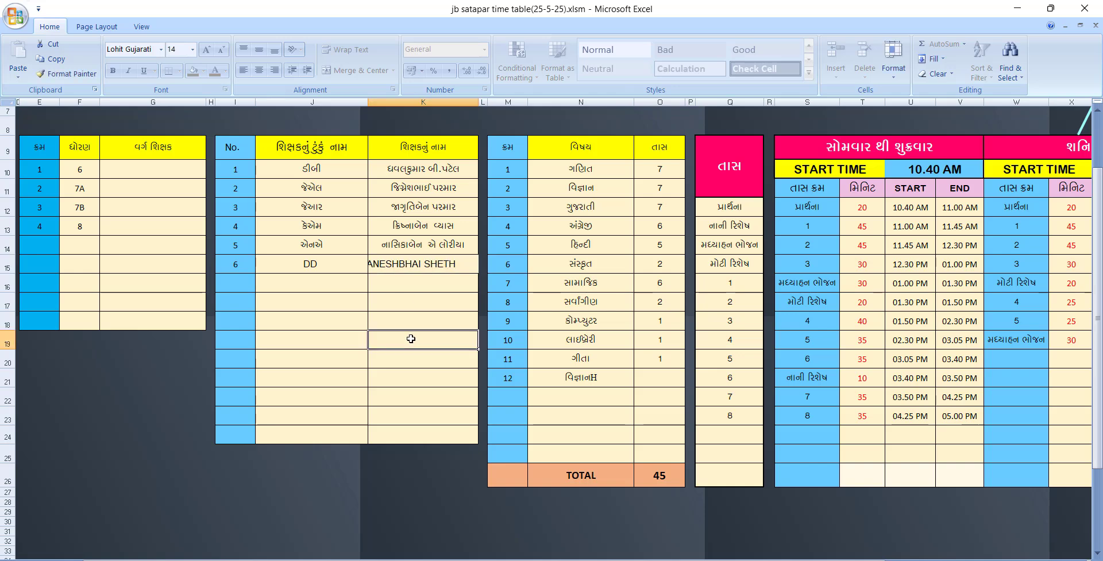
click(420, 268)
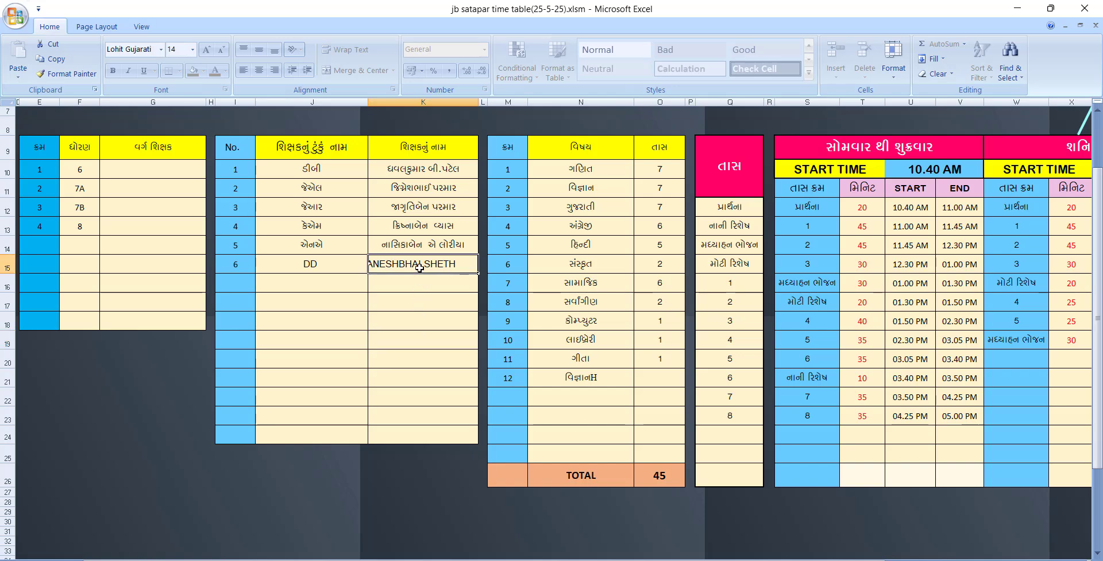
click(608, 380)
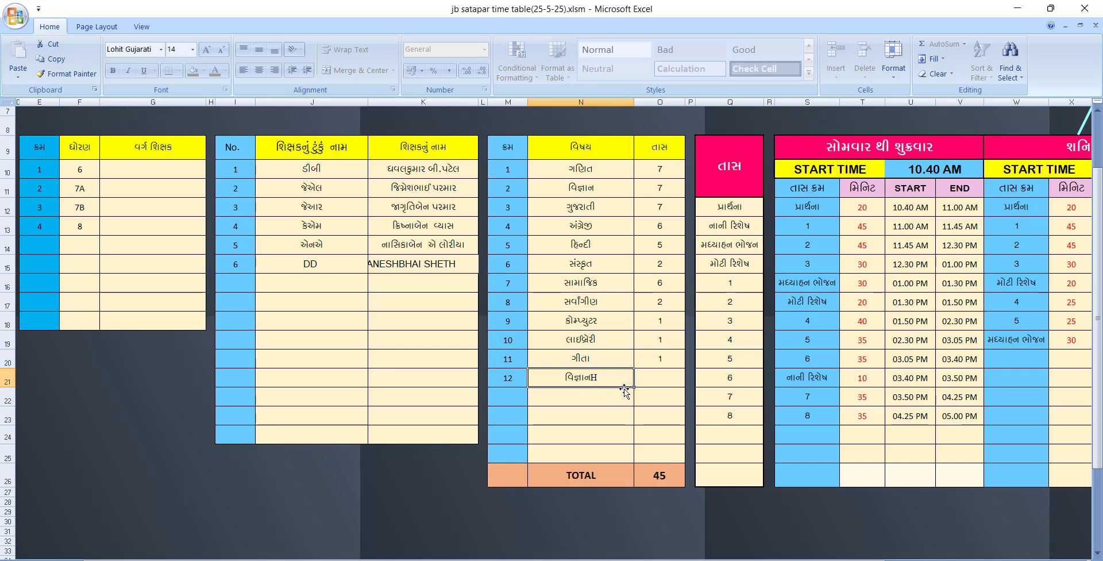
Check વિજ્ઞાનH's period count, then go on to the subject allocation sheet
scroll(581, 539, right, 3)
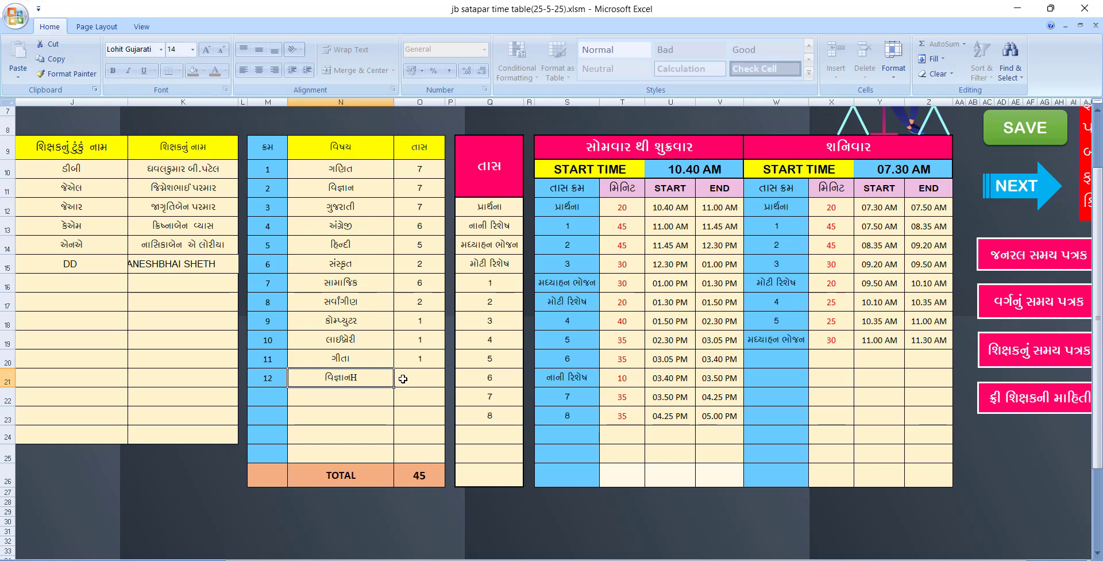
click(410, 378)
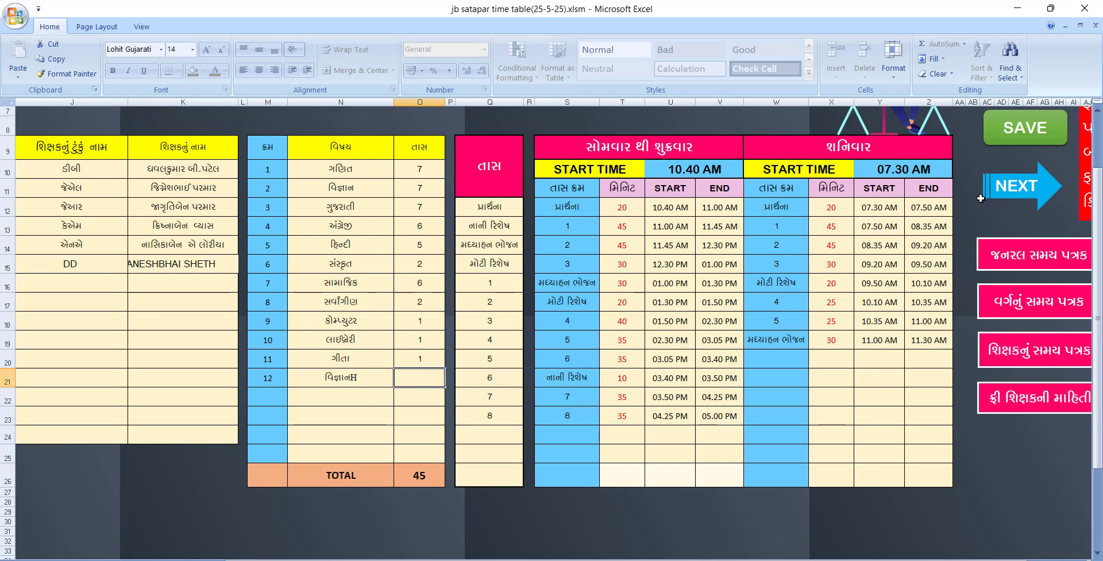
click(1021, 193)
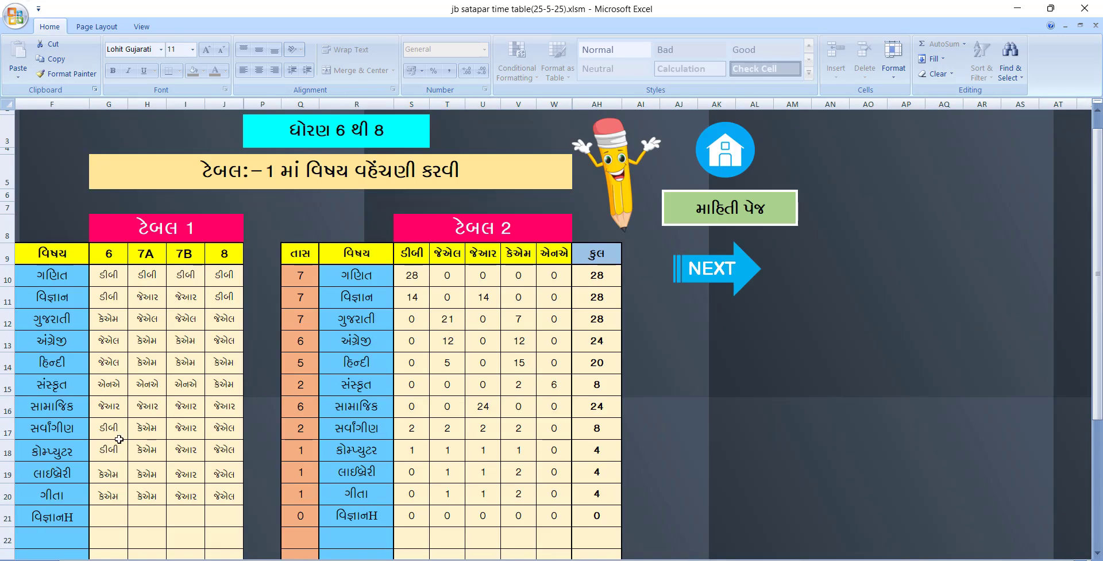
Assign teacher DD to વિજ્ઞાનH for classes 6 and 8 in Table 1
scroll(119, 439, down, 1)
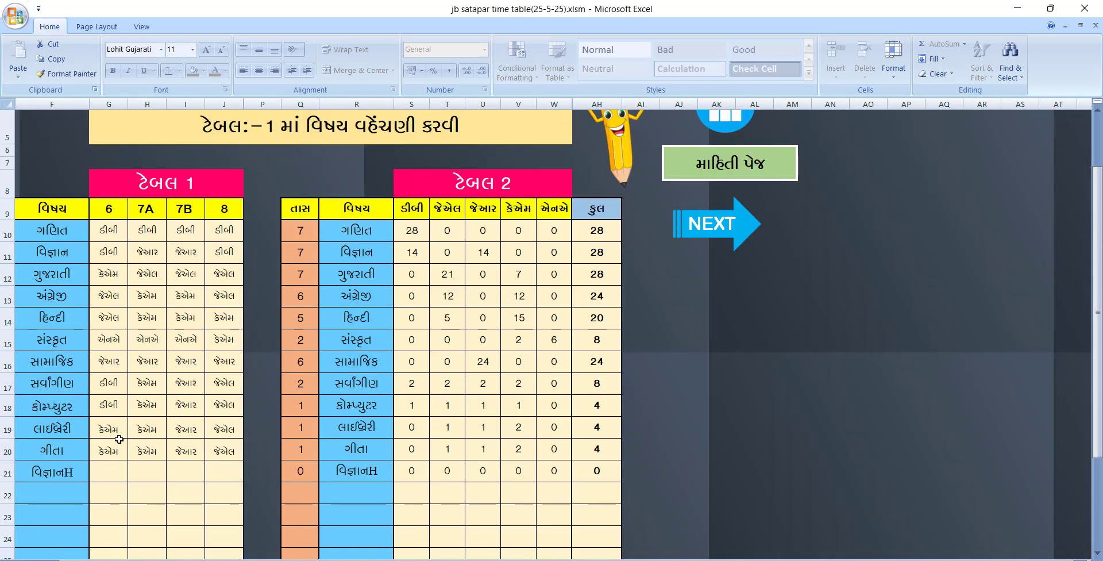
scroll(116, 448, down, 1)
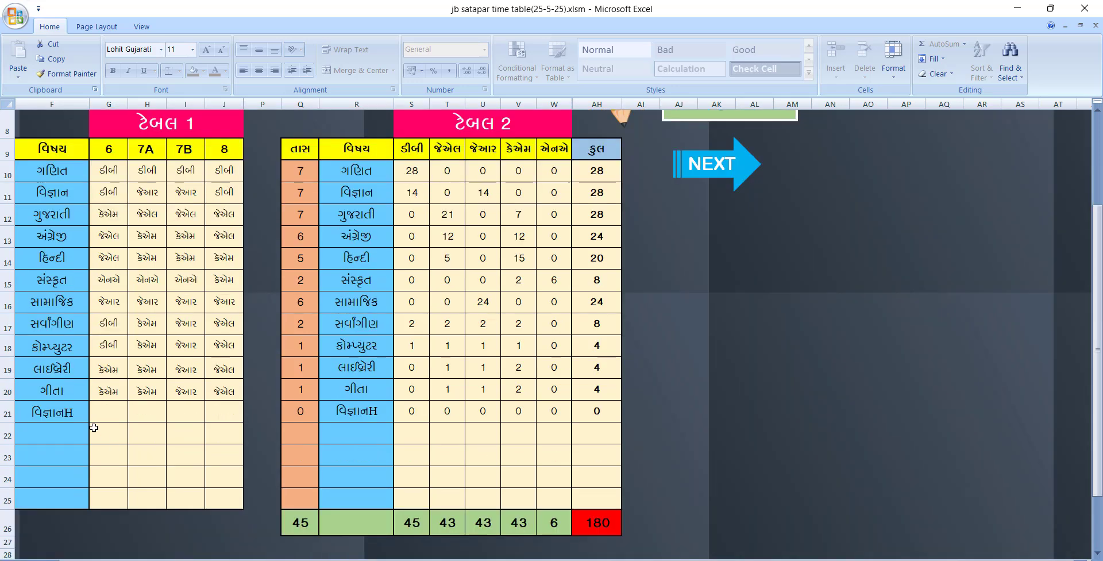
click(72, 414)
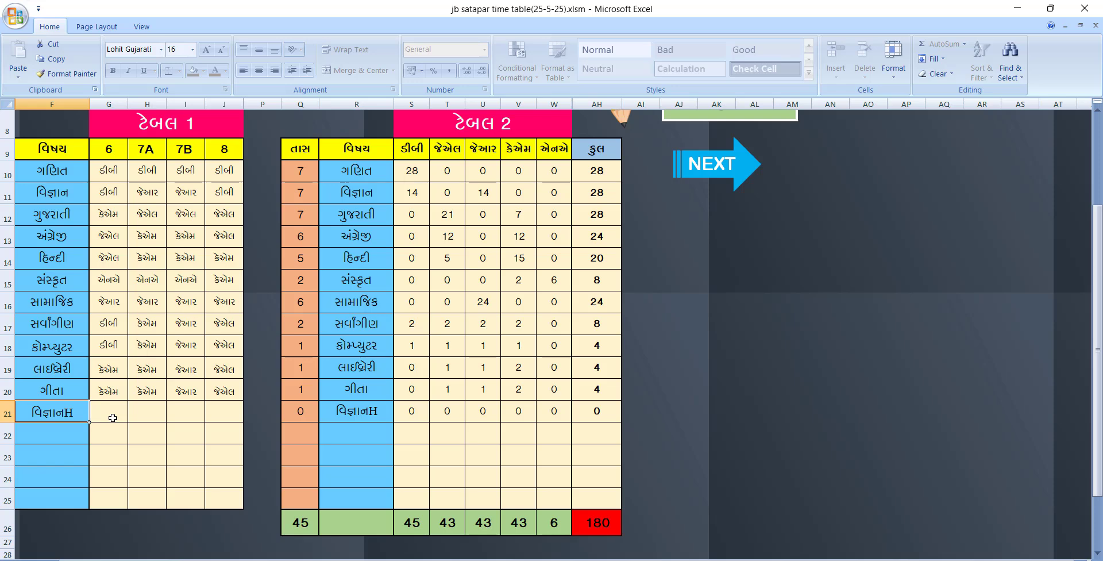
click(118, 417)
click(132, 415)
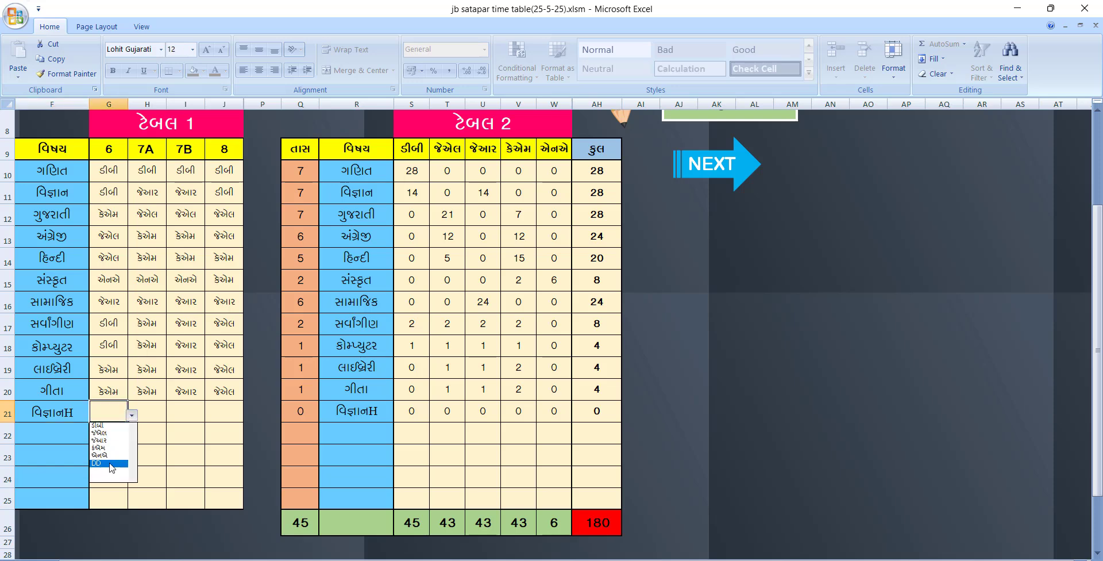
click(112, 461)
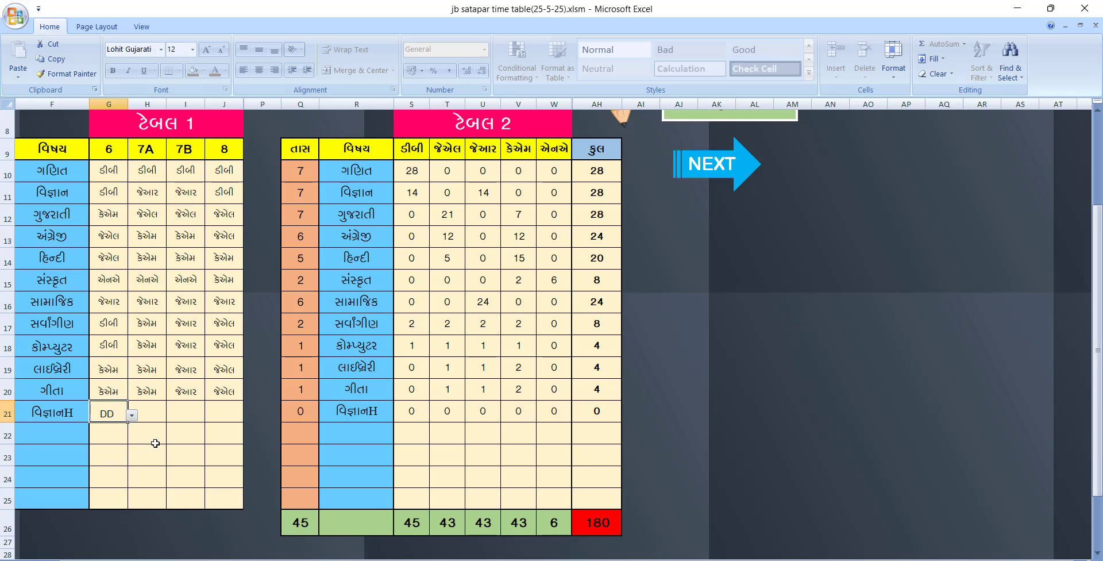
click(198, 411)
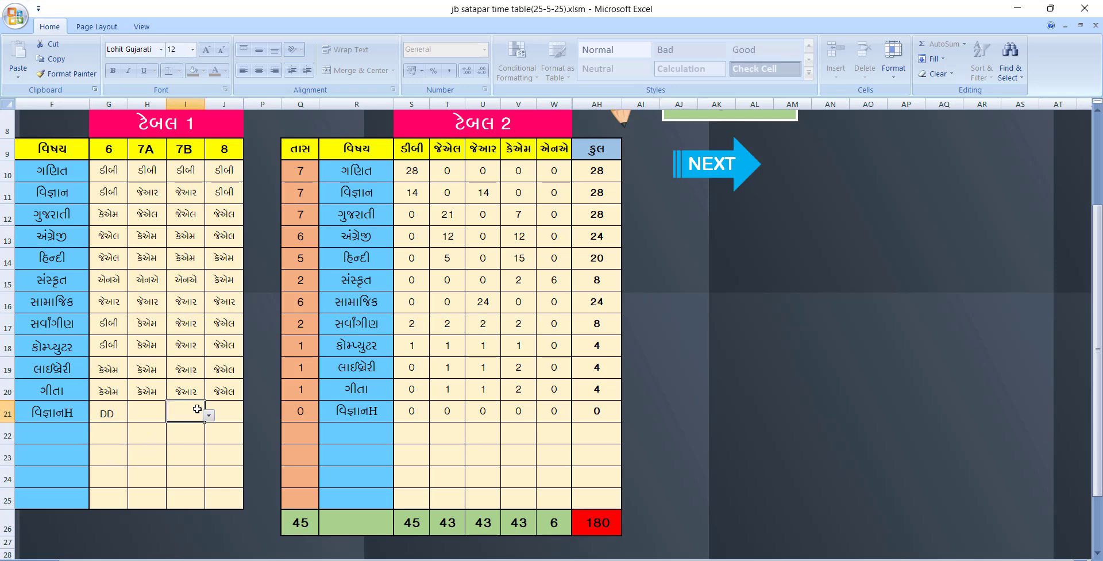
click(235, 418)
click(247, 415)
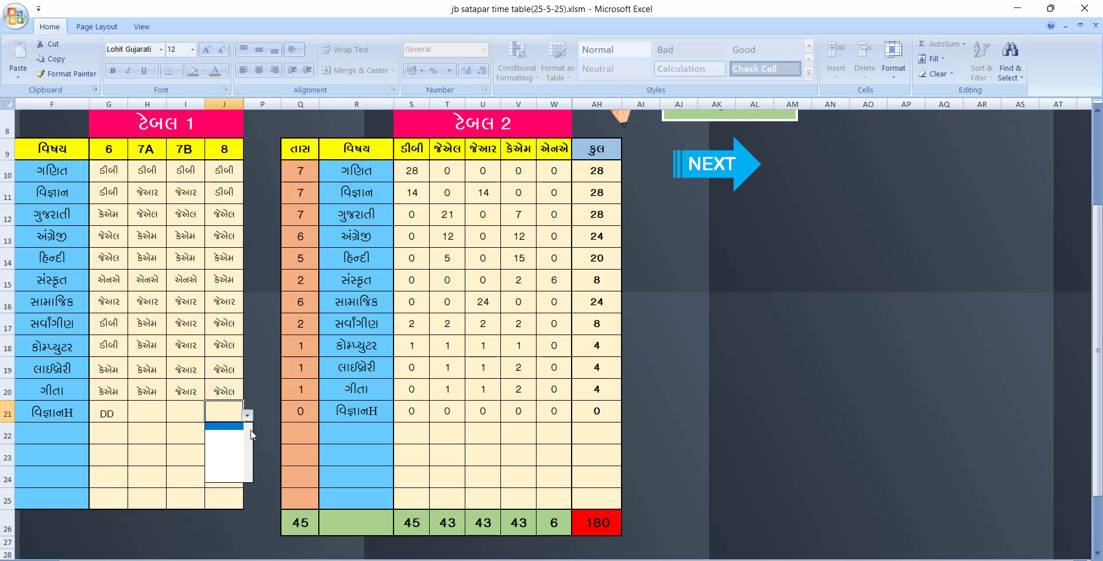
click(219, 463)
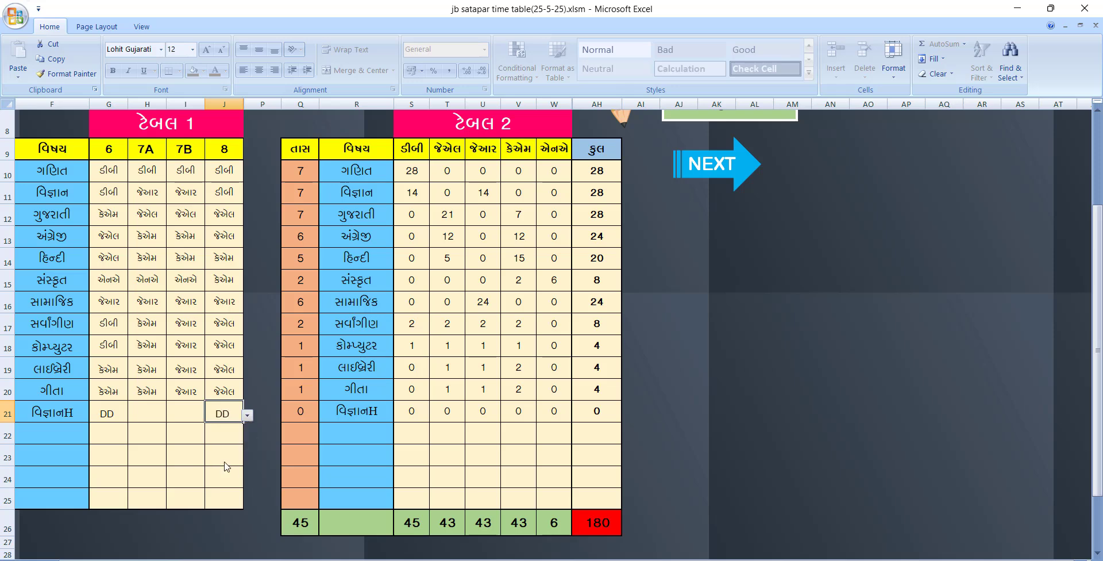
click(174, 448)
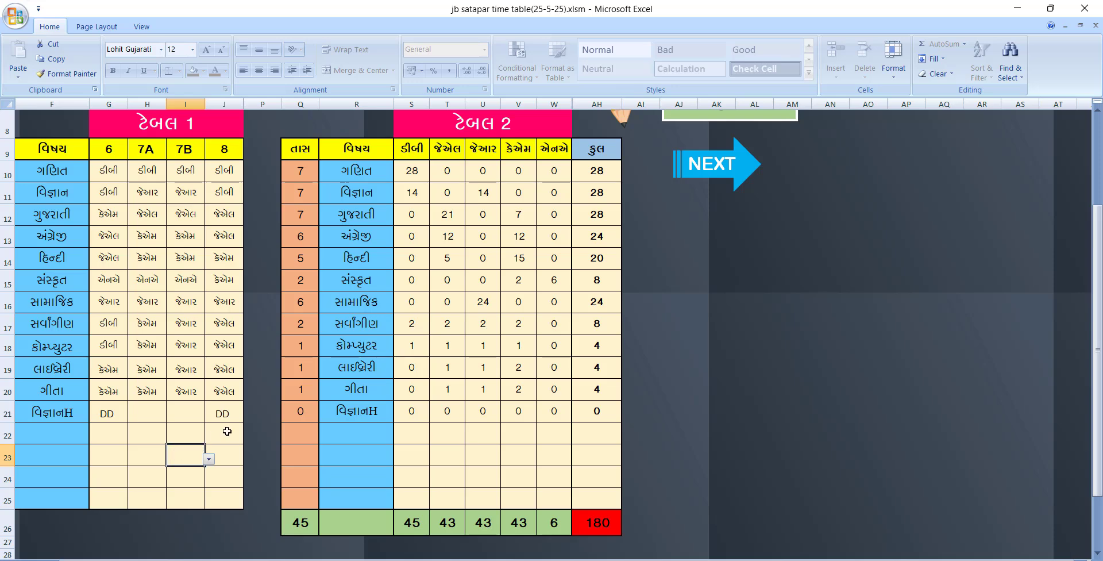
Check વિજ્ઞાનH's teacher counts and total in Table 2
click(408, 416)
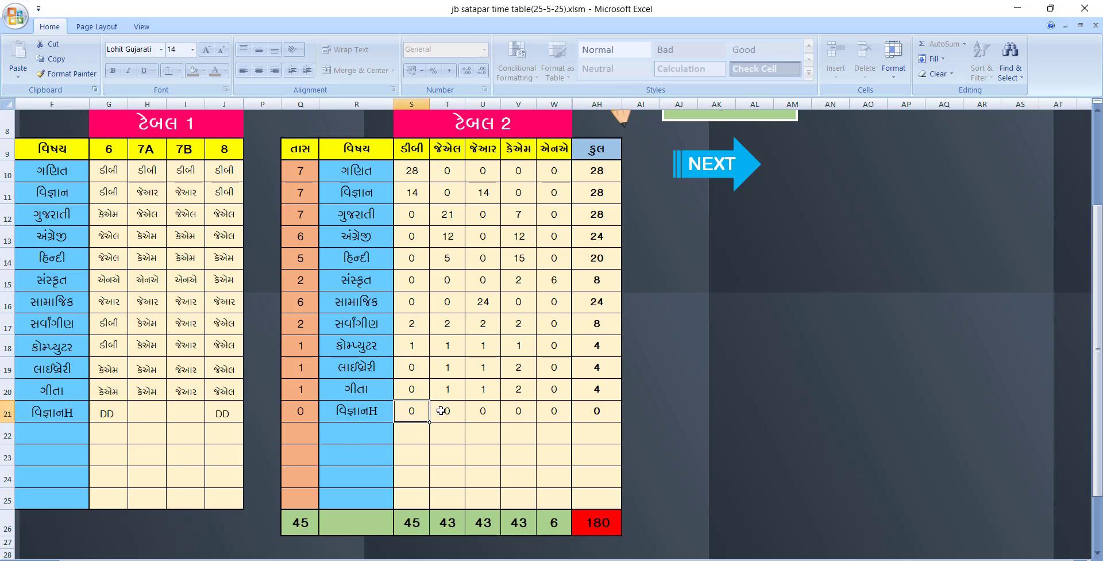
click(442, 410)
click(484, 413)
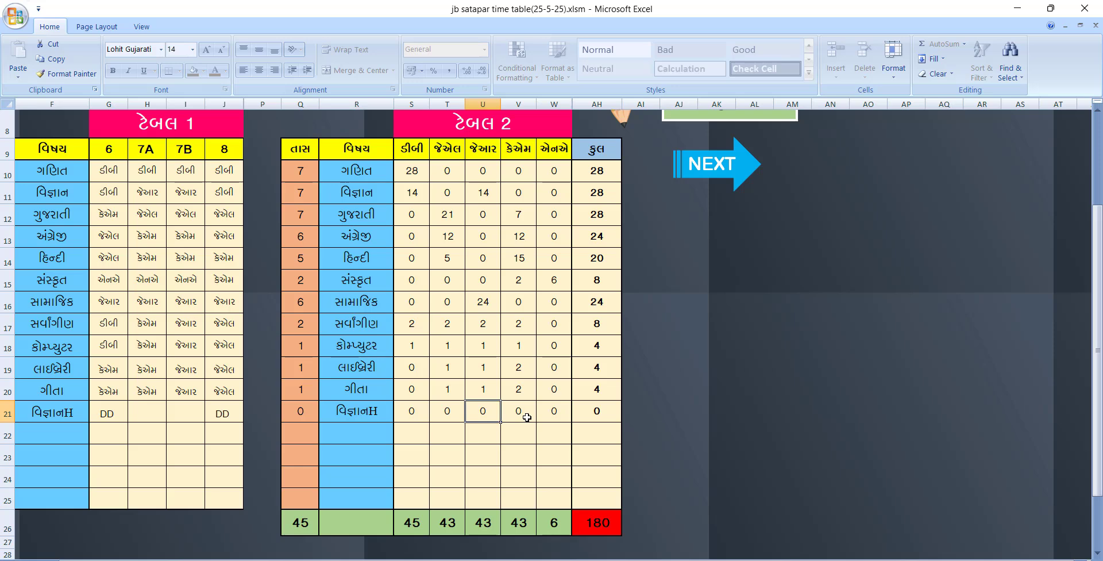
click(524, 414)
click(543, 411)
click(589, 413)
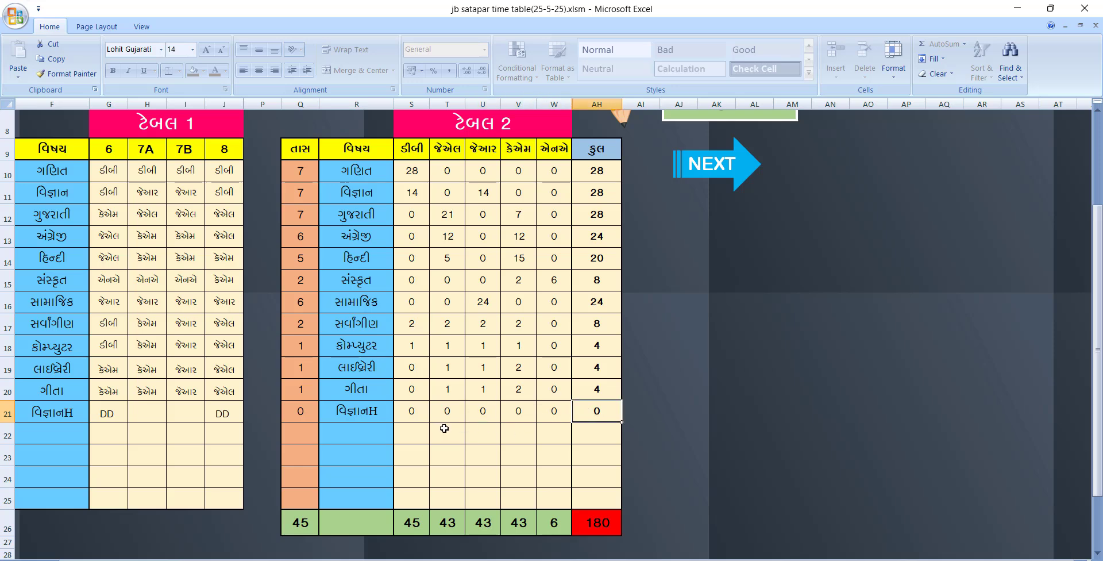
click(421, 412)
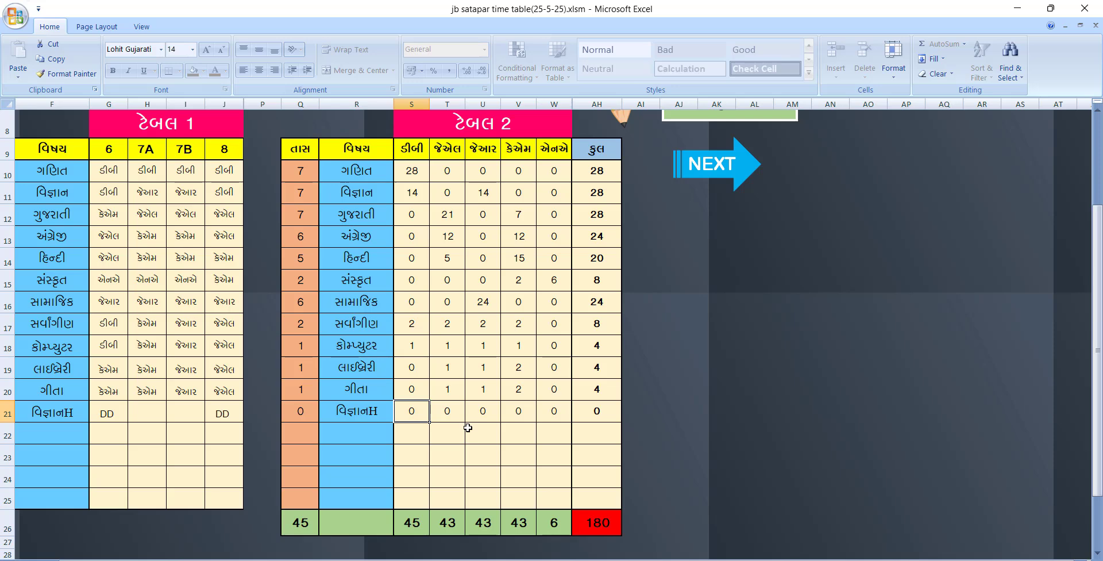
Compare the class 6 and class 8 teachers of વિજ્ઞાનH with those of વિજ્ઞાન
scroll(472, 432, up, 1)
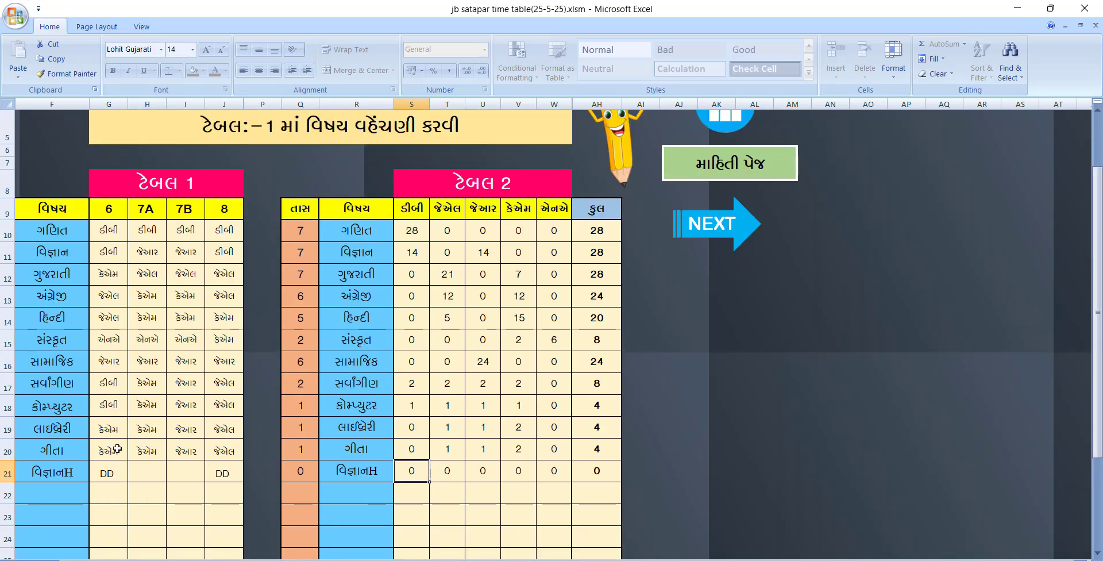
click(113, 472)
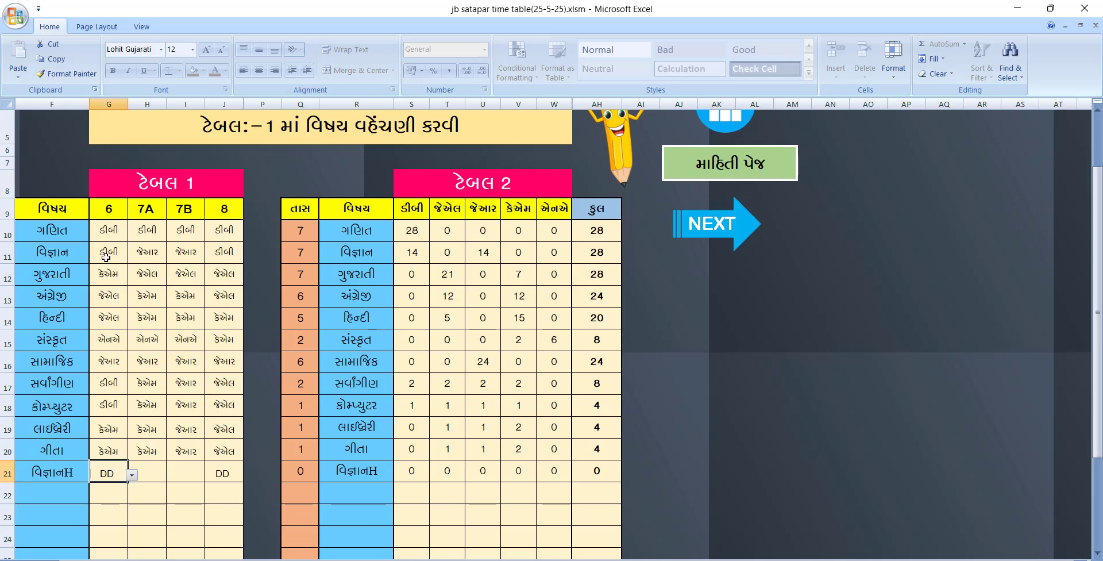
click(106, 257)
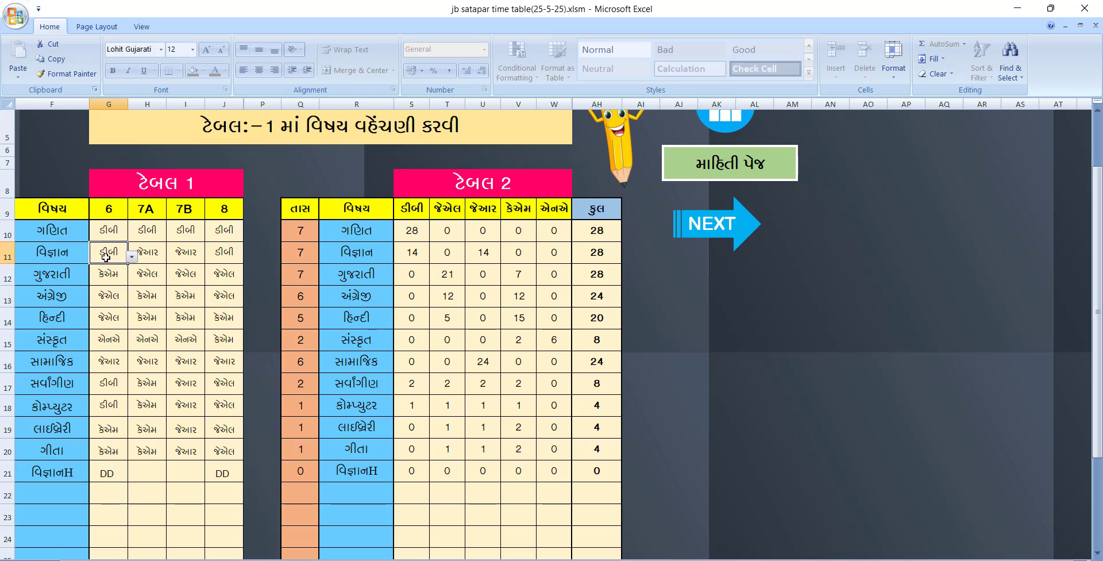
click(224, 473)
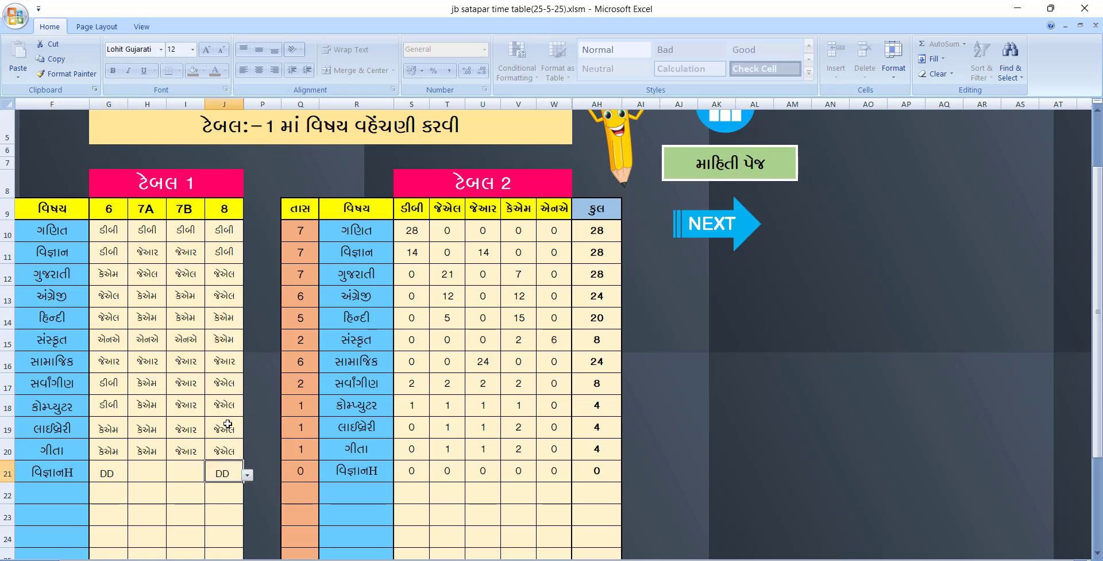
click(225, 253)
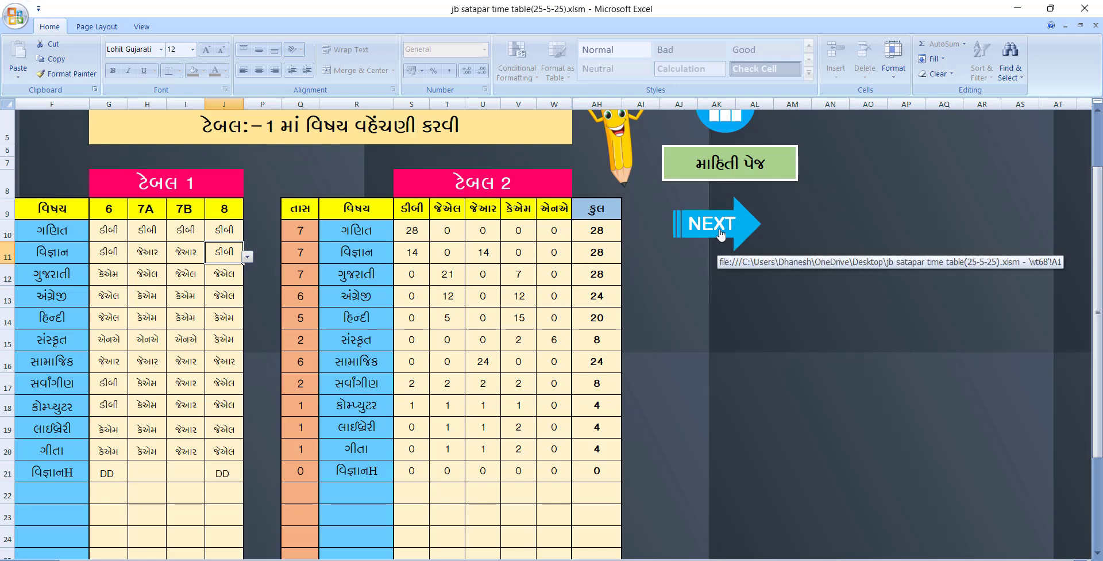
click(721, 234)
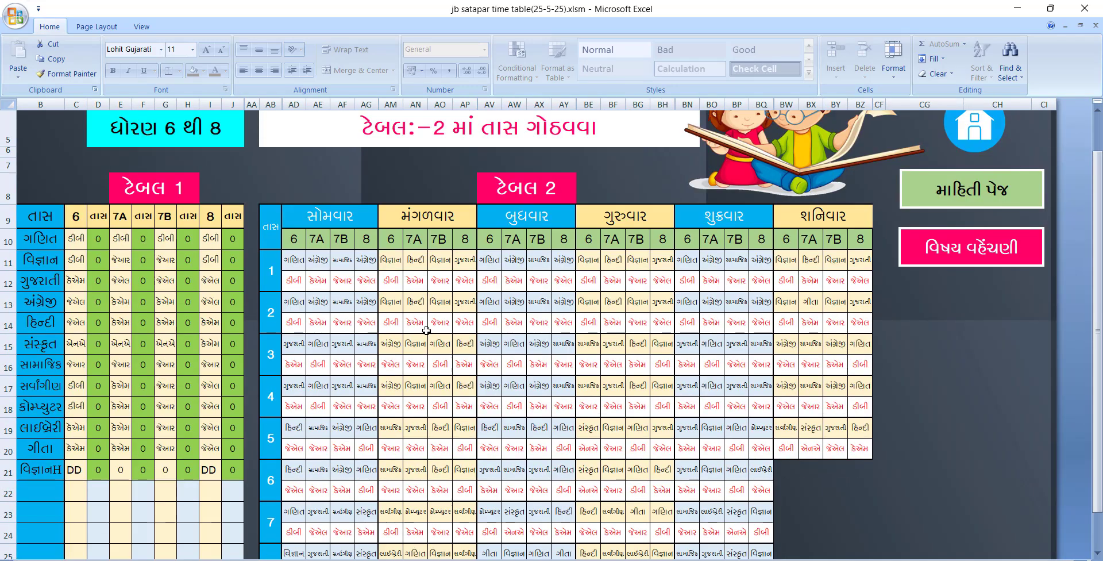
Set class 8's મંગળવાર period 5 to વિજ્ઞાનH and check class 8's period counts
scroll(426, 330, down, 1)
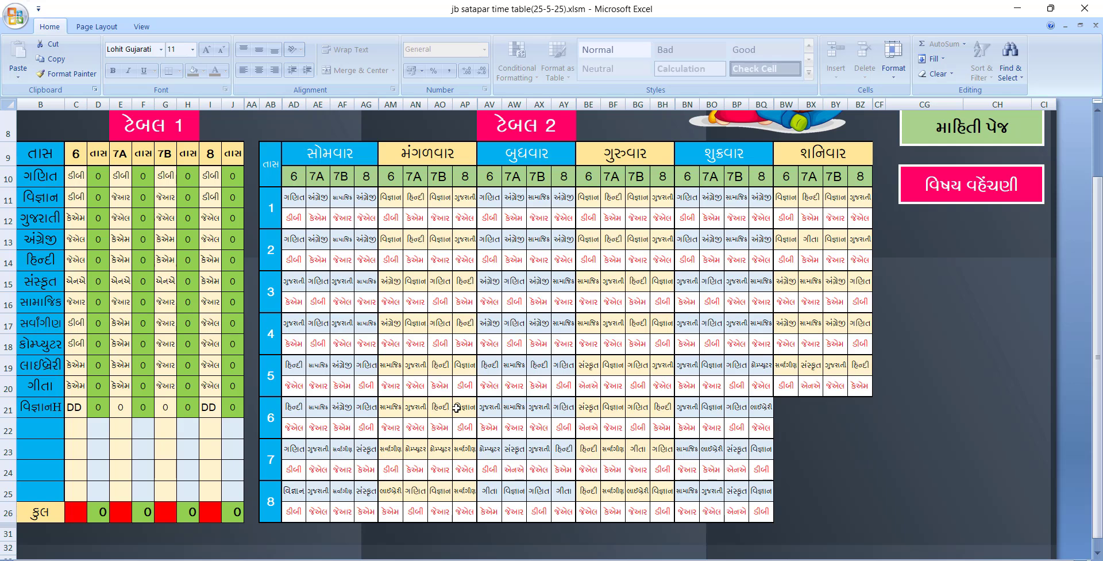
click(468, 366)
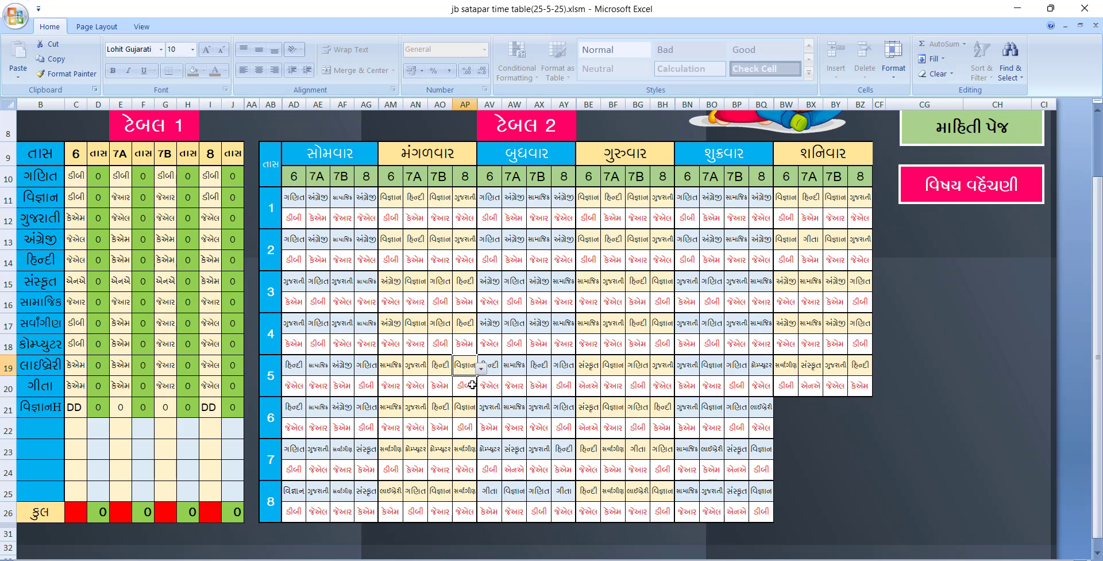
click(464, 389)
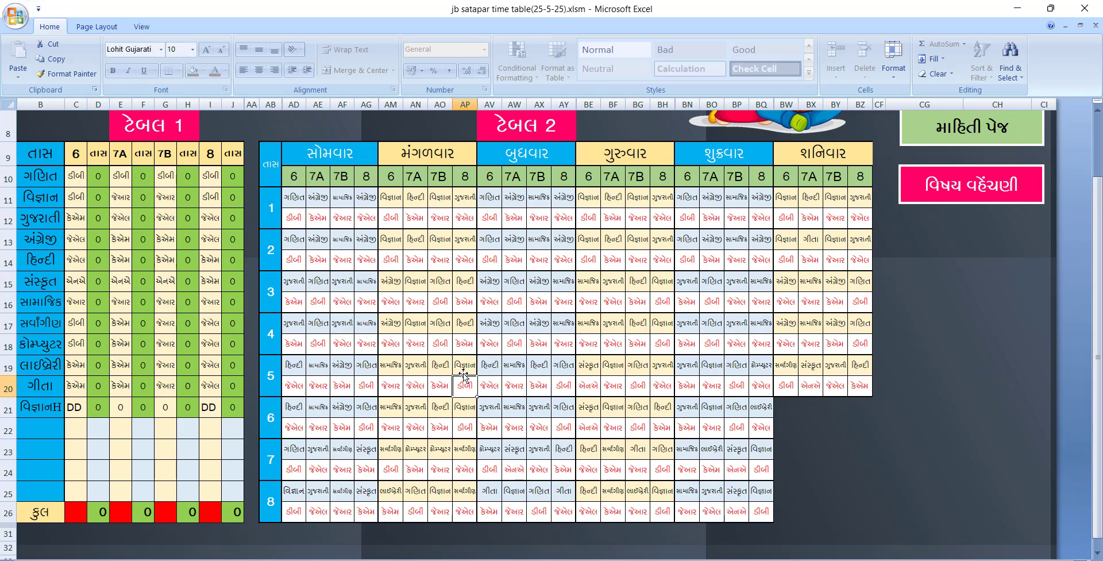
click(463, 368)
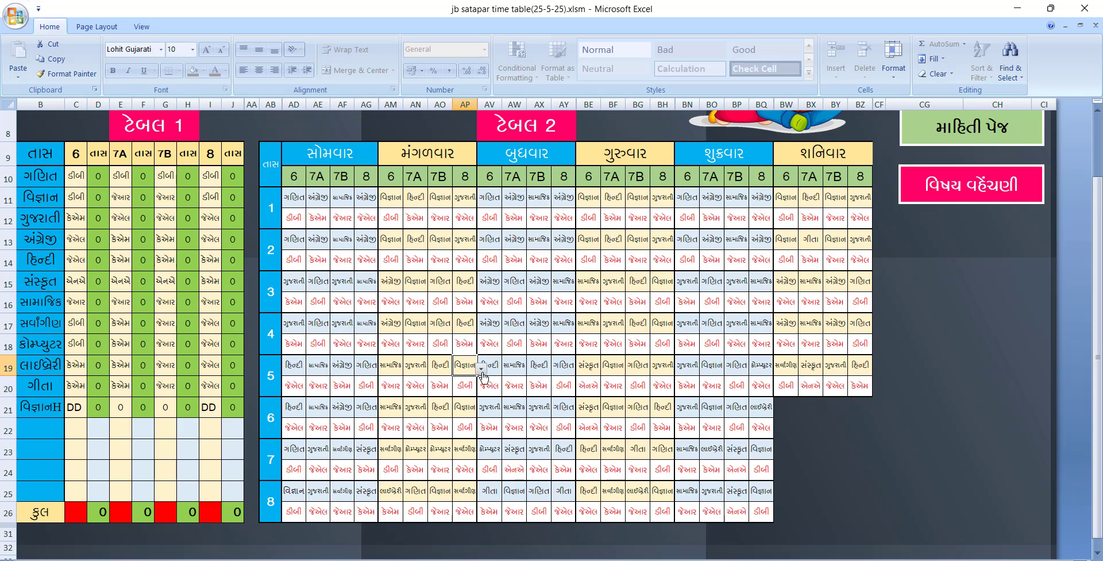
click(481, 372)
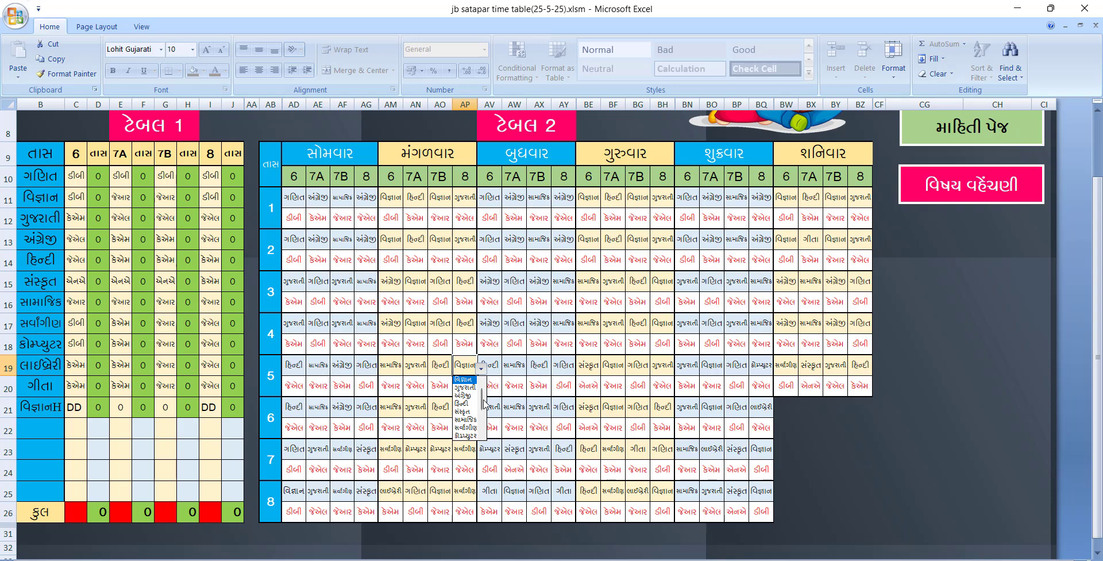
drag(485, 397, 484, 417)
click(466, 412)
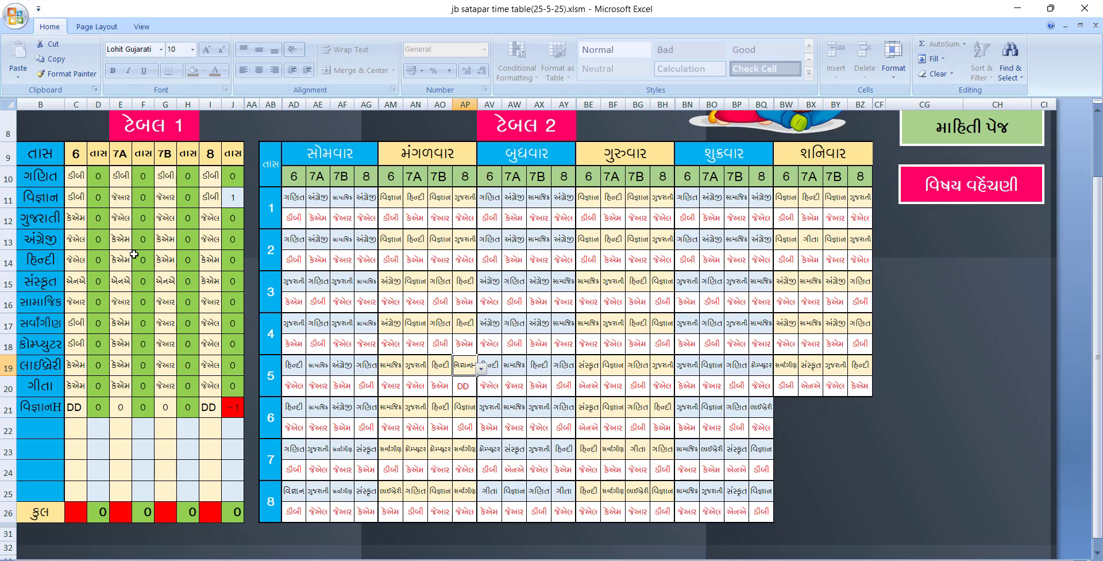
click(51, 204)
click(228, 204)
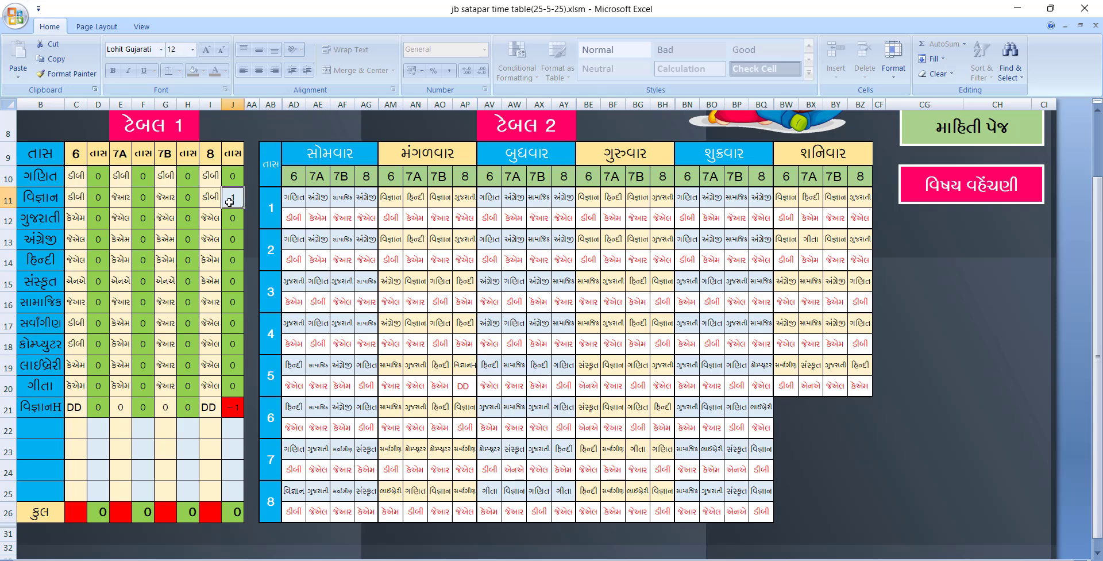
click(232, 408)
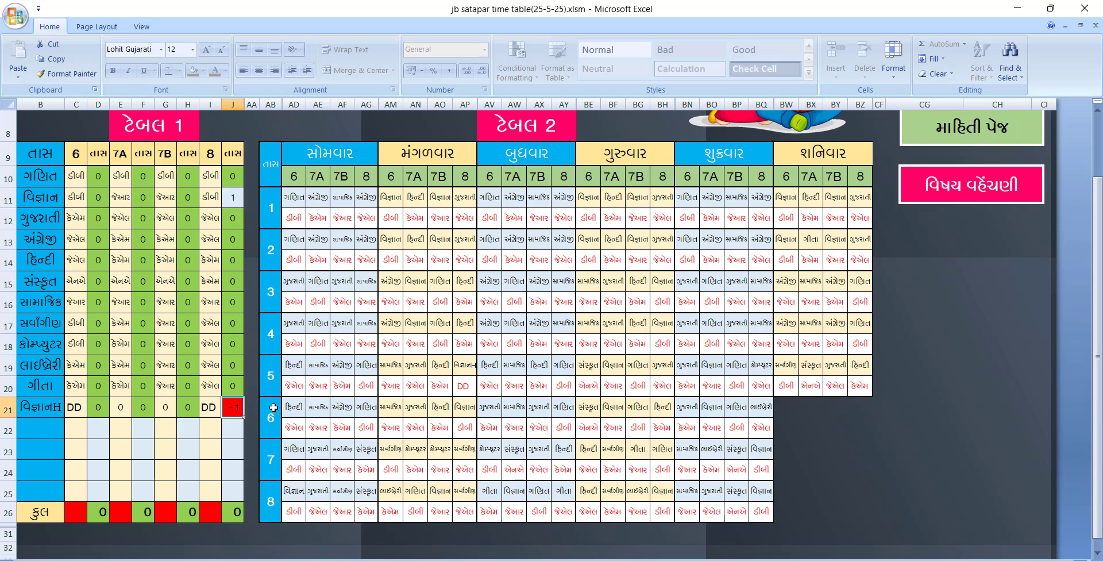
click(242, 508)
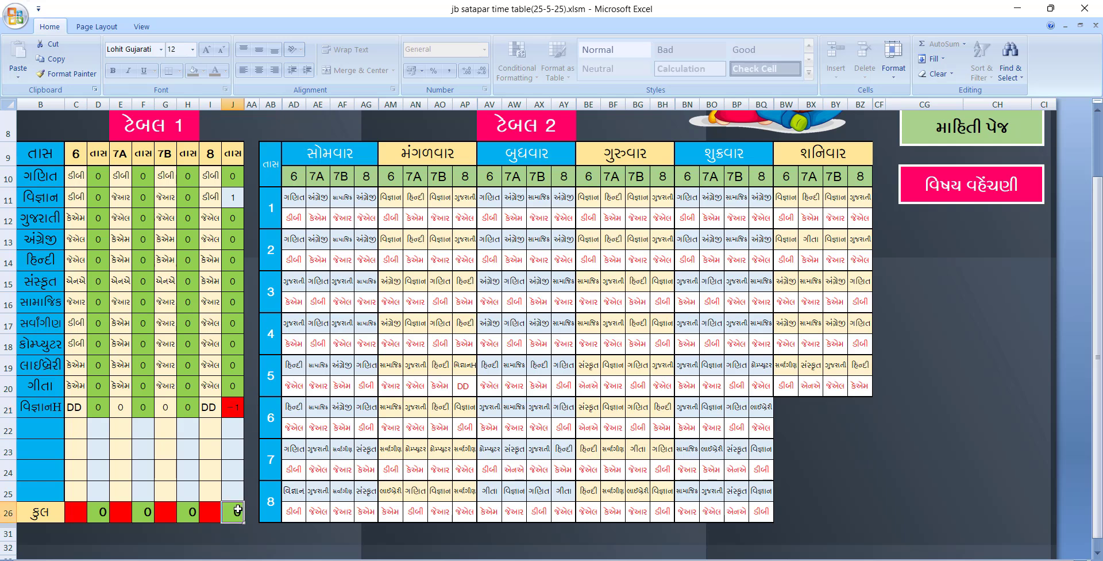
click(233, 202)
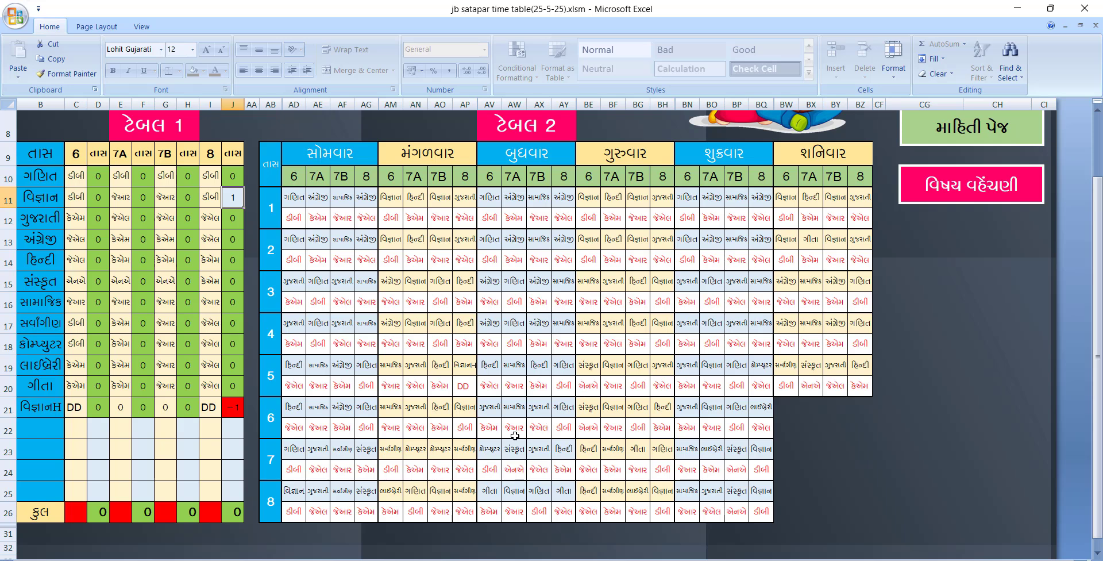
Set period 6 to વિજ્ઞાનH and enter 2 as class 8's વિજ્ઞાન period count
click(466, 413)
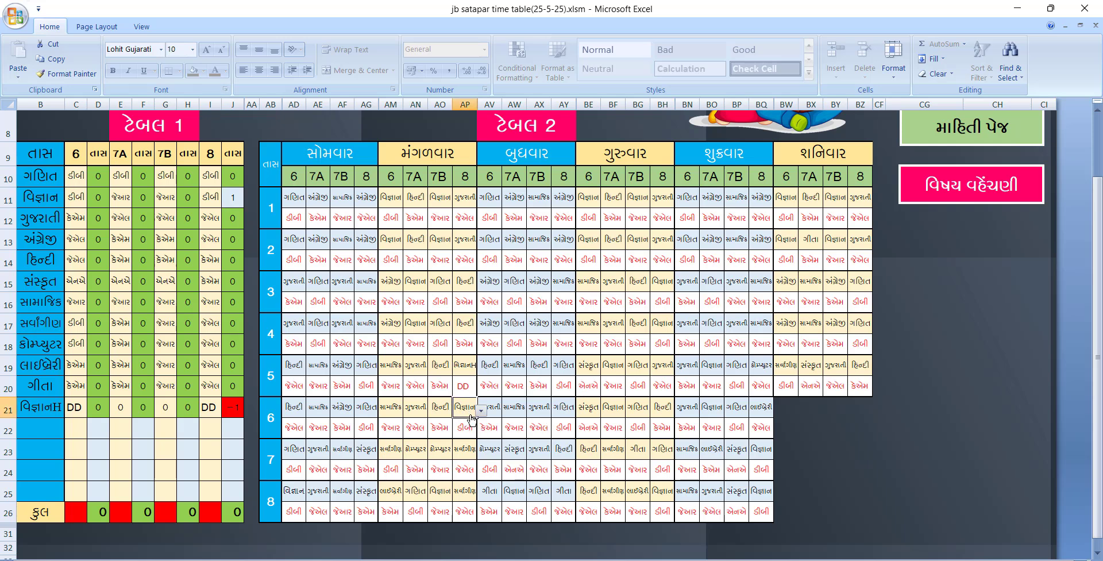
click(479, 412)
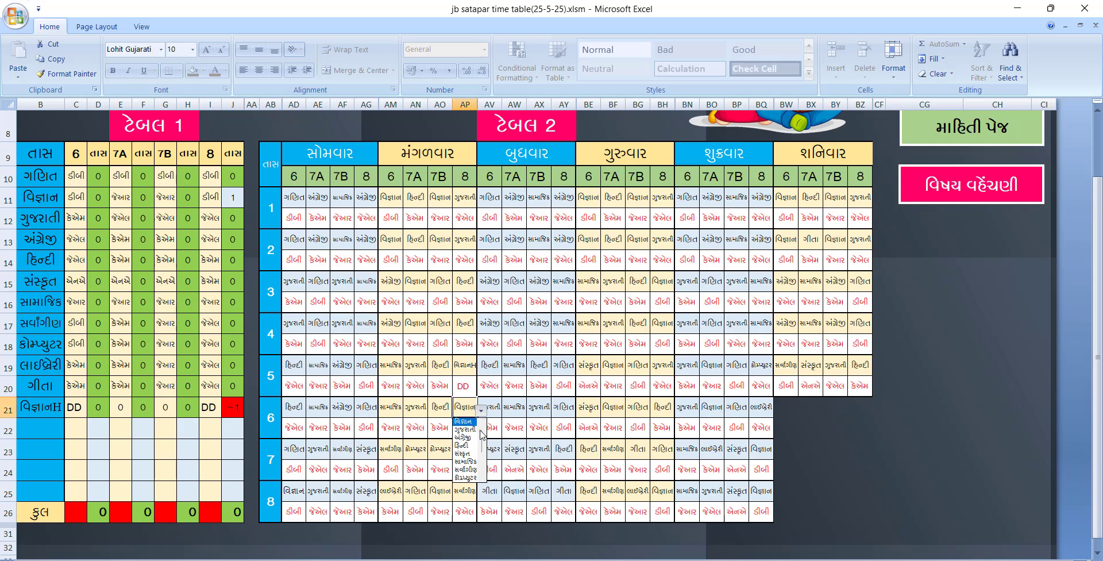
drag(482, 438, 483, 452)
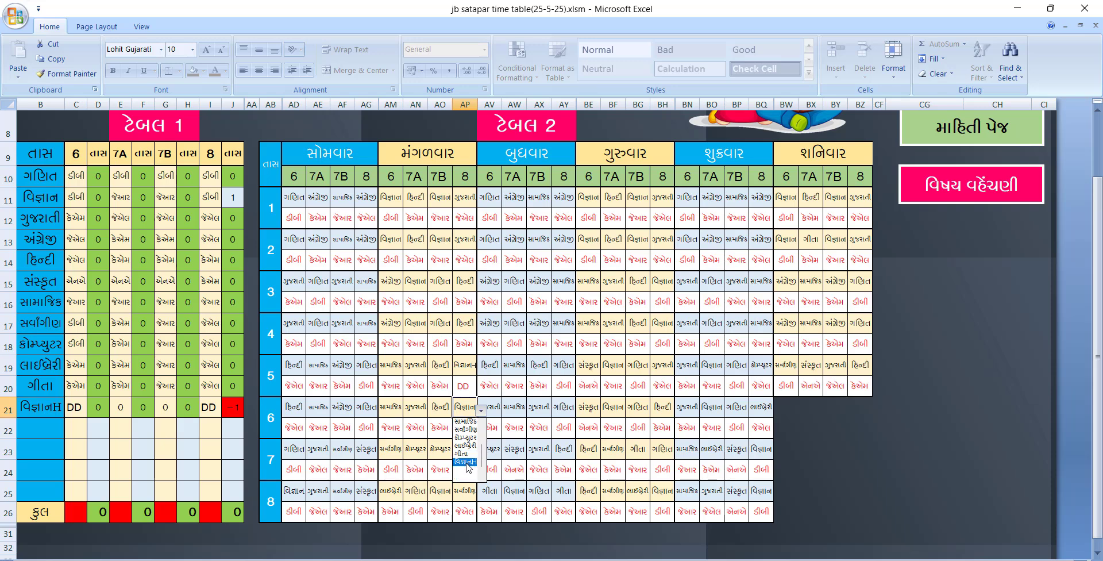
click(470, 461)
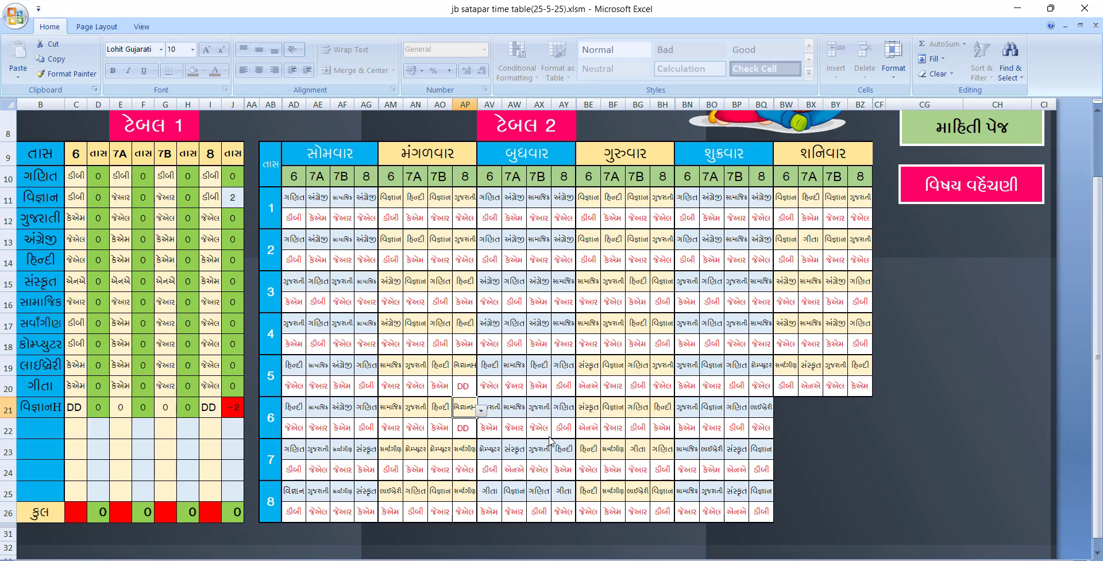
click(231, 409)
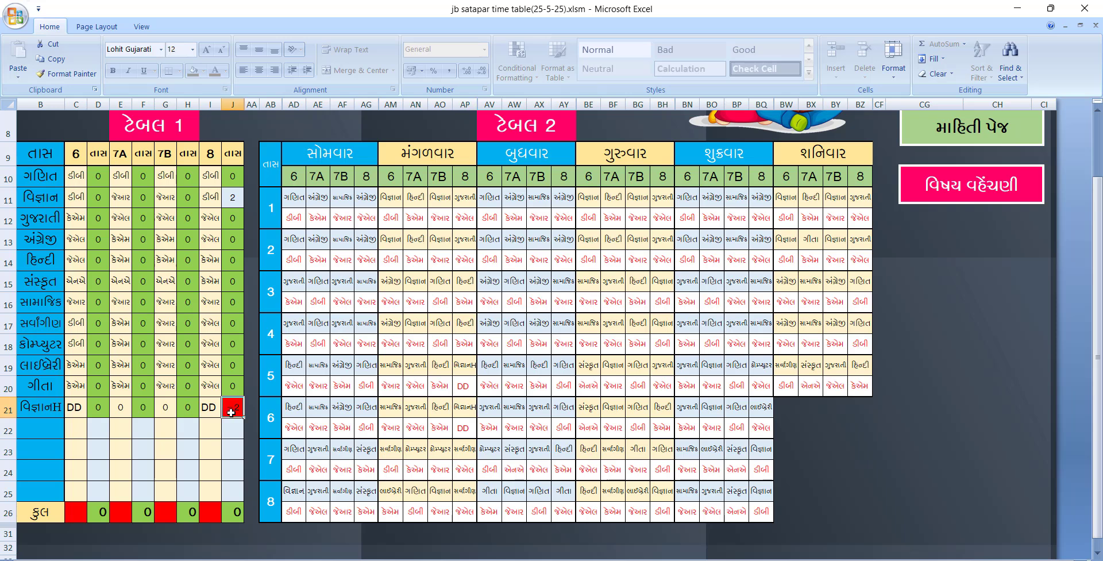
click(232, 198)
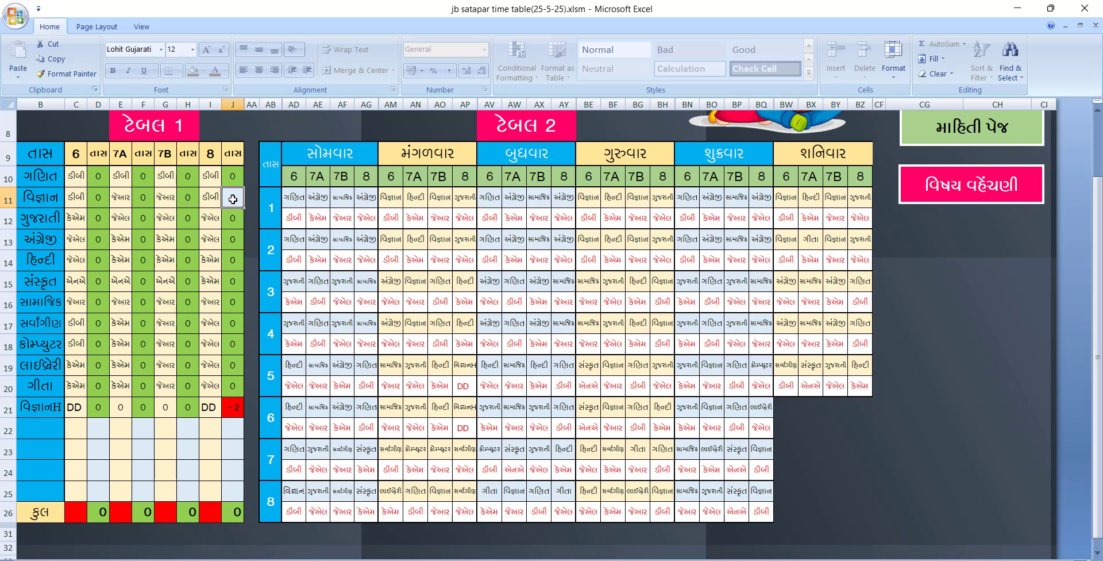
text(2)
click(293, 197)
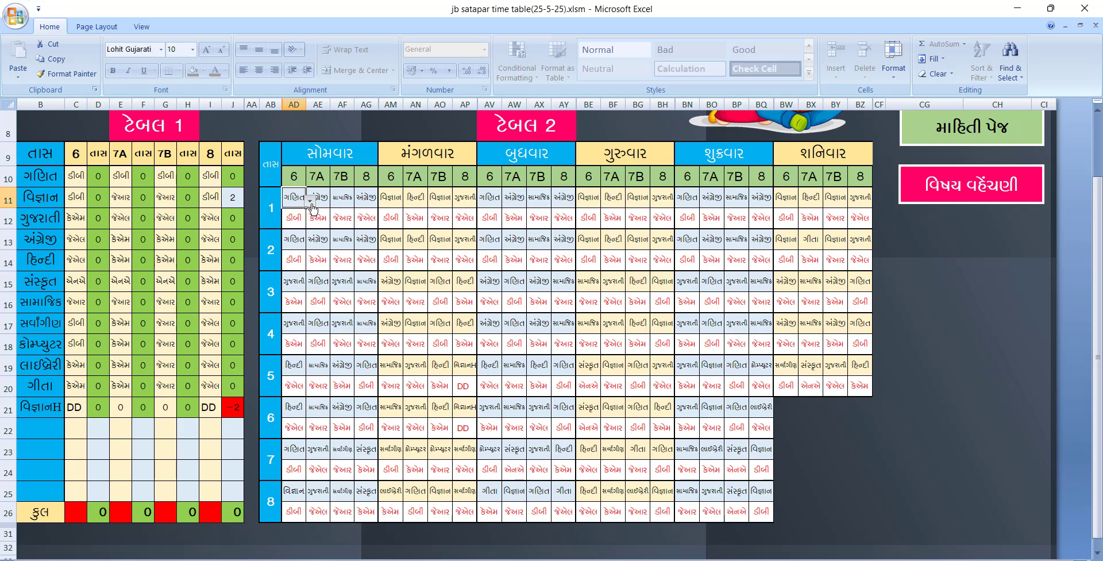
click(310, 201)
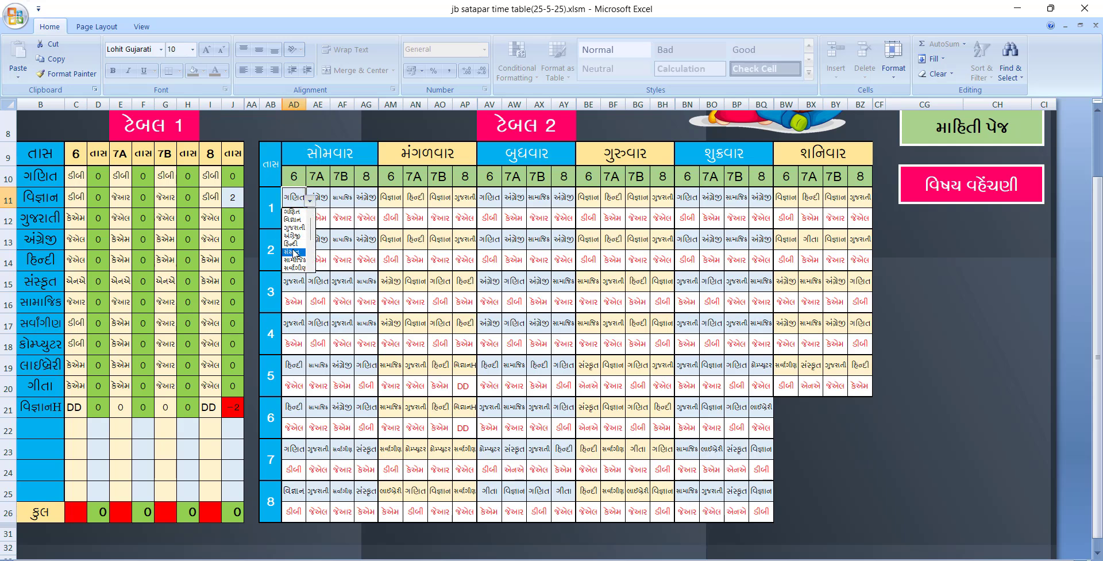
click(336, 234)
click(322, 200)
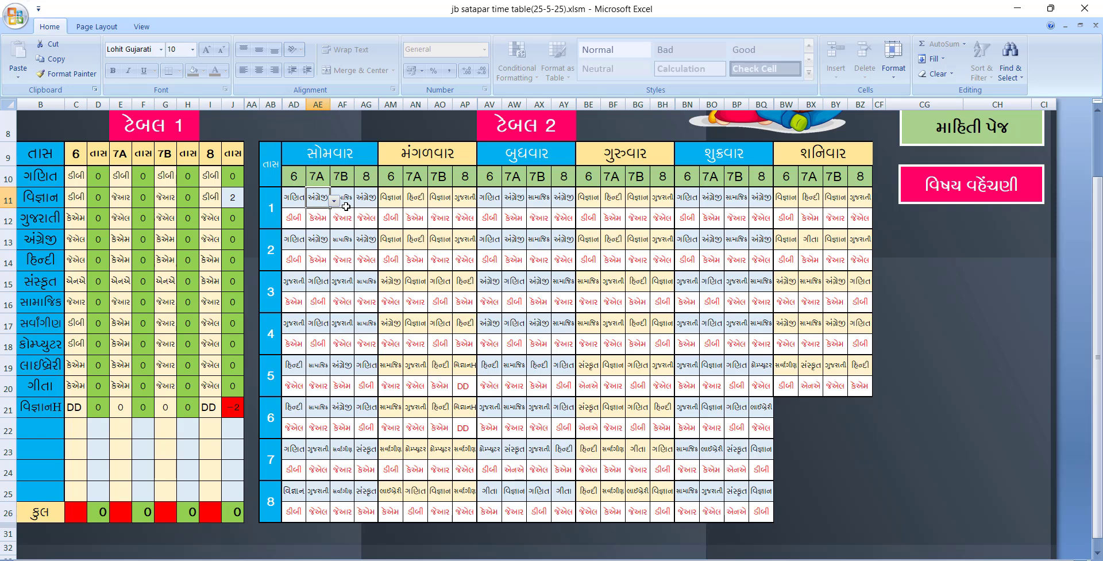
scroll(393, 227, up, 1)
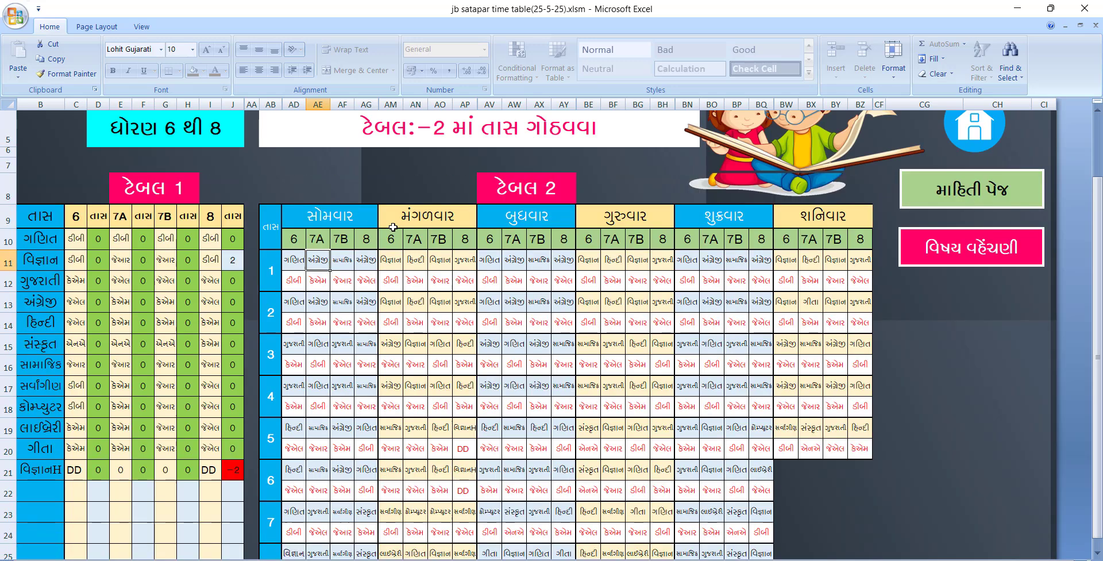
scroll(393, 227, up, 1)
Open the general timetable and shift the prayer label box slightly
click(942, 270)
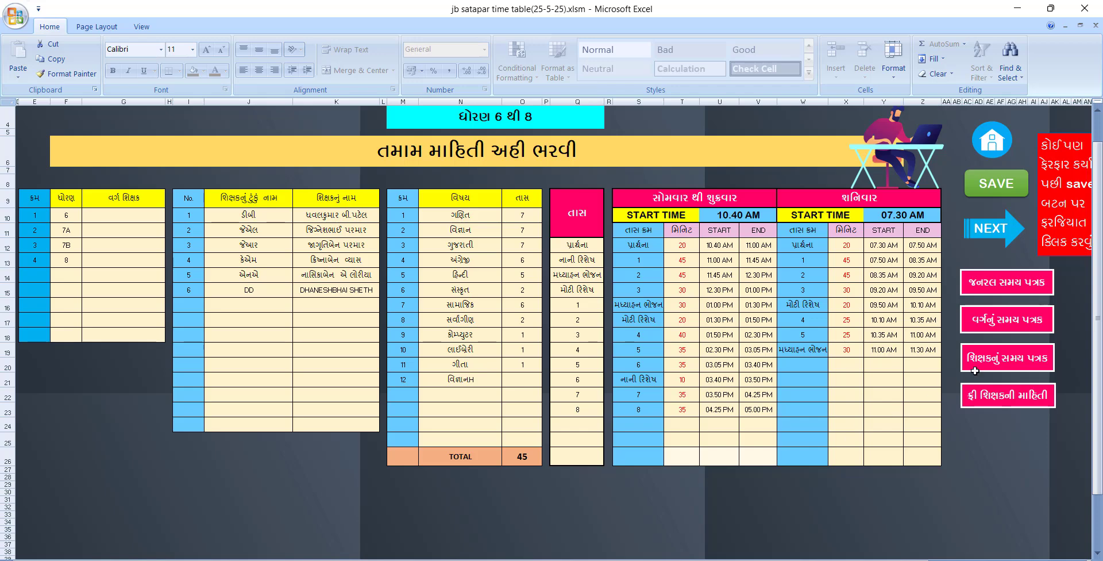
click(995, 290)
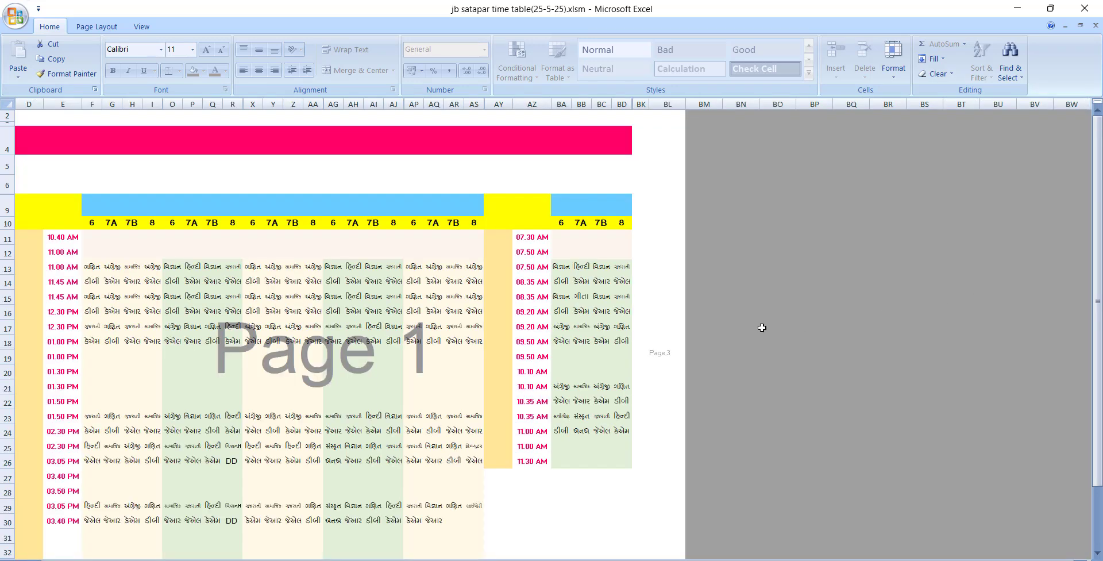
scroll(534, 326, down, 1)
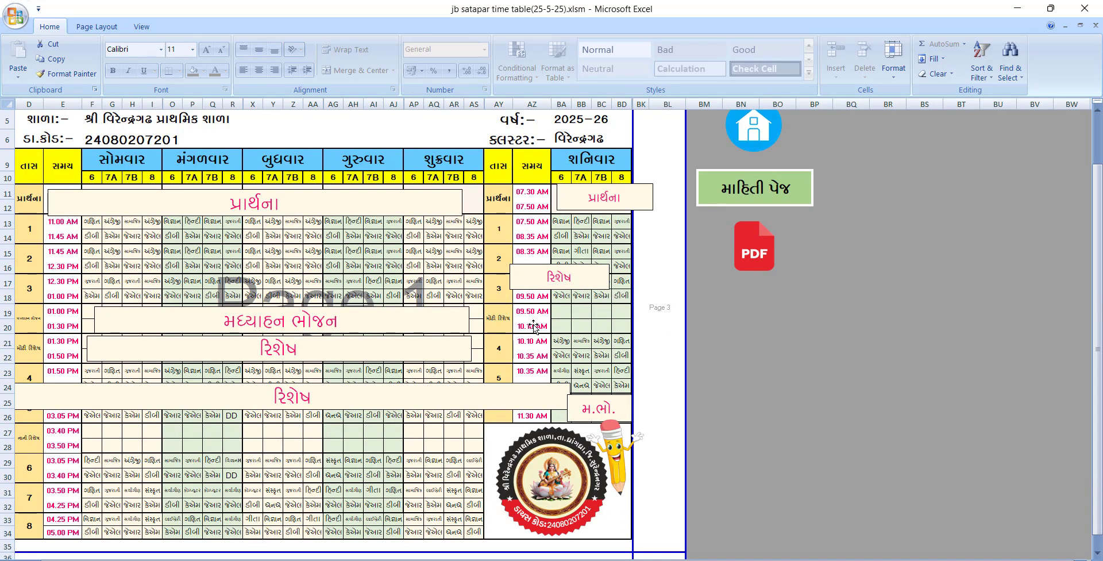
drag(343, 202, 377, 199)
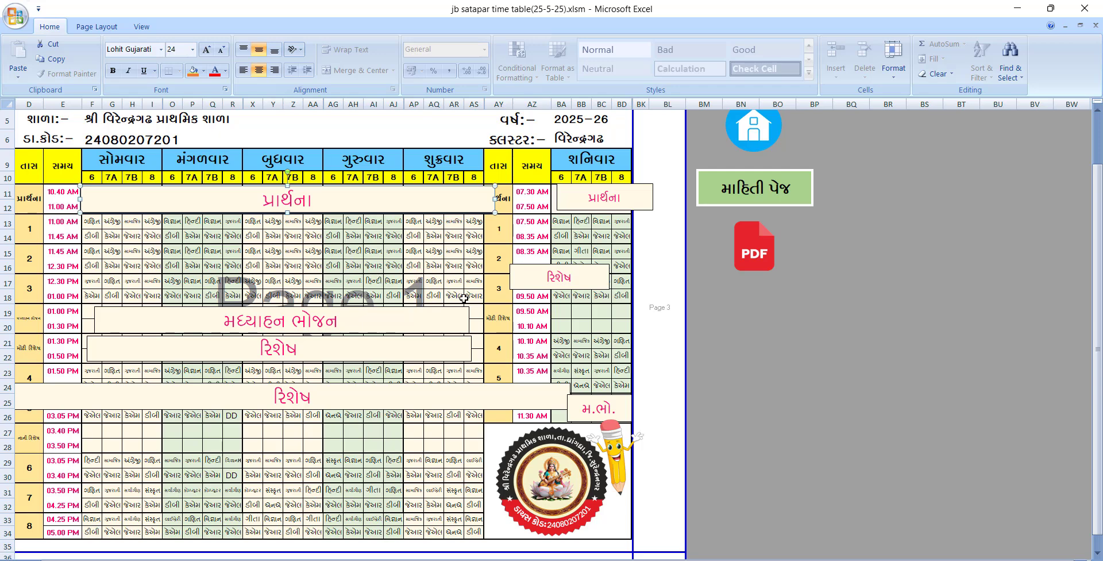
click(755, 204)
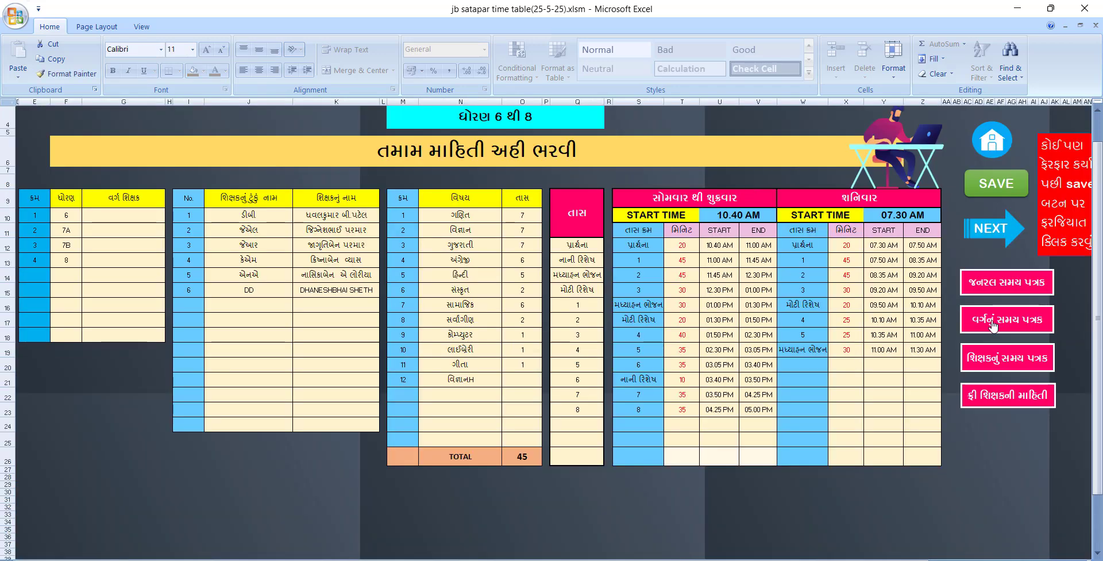
Move the recess label up in the class 8 timetable, then return to the information page
click(994, 326)
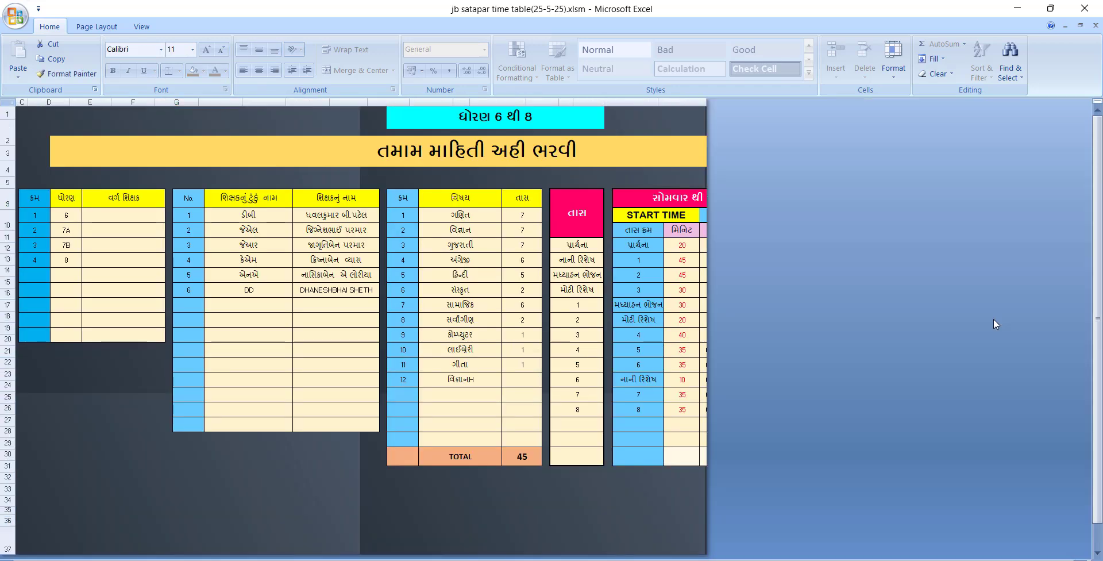
drag(276, 243, 268, 234)
click(365, 207)
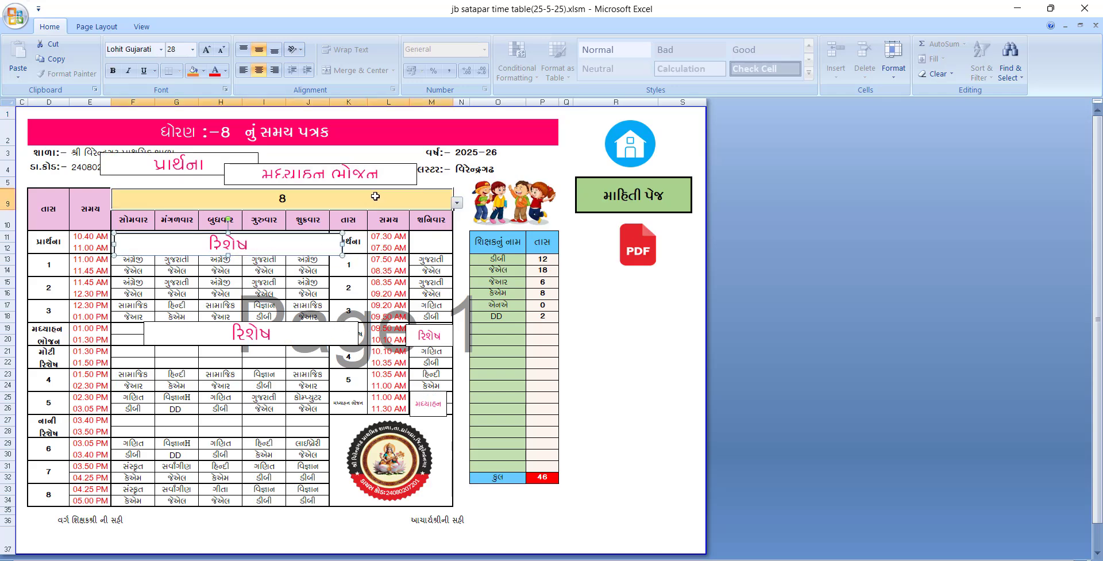
click(457, 204)
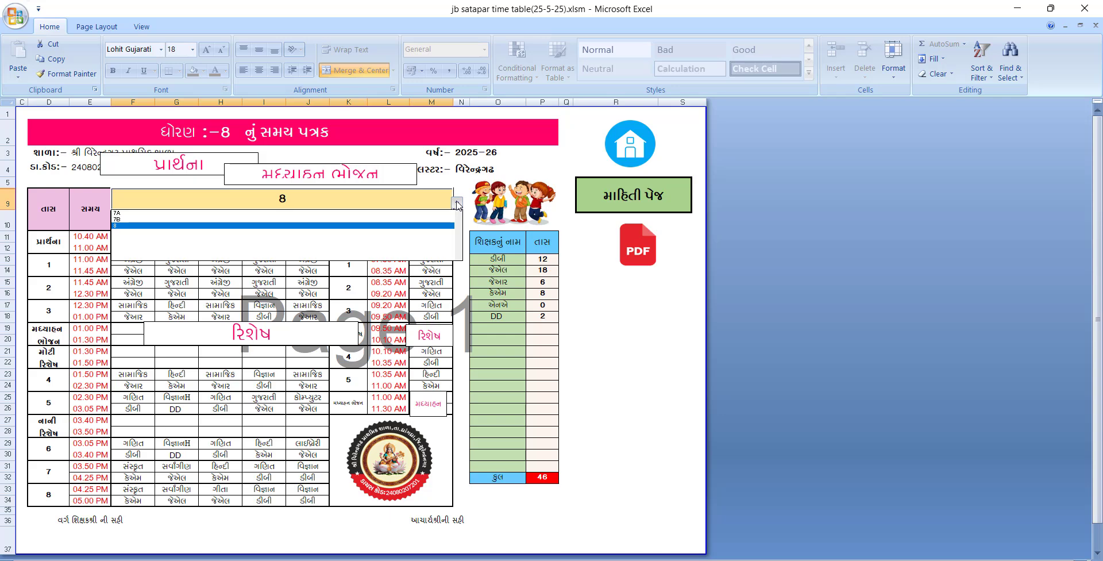
click(458, 204)
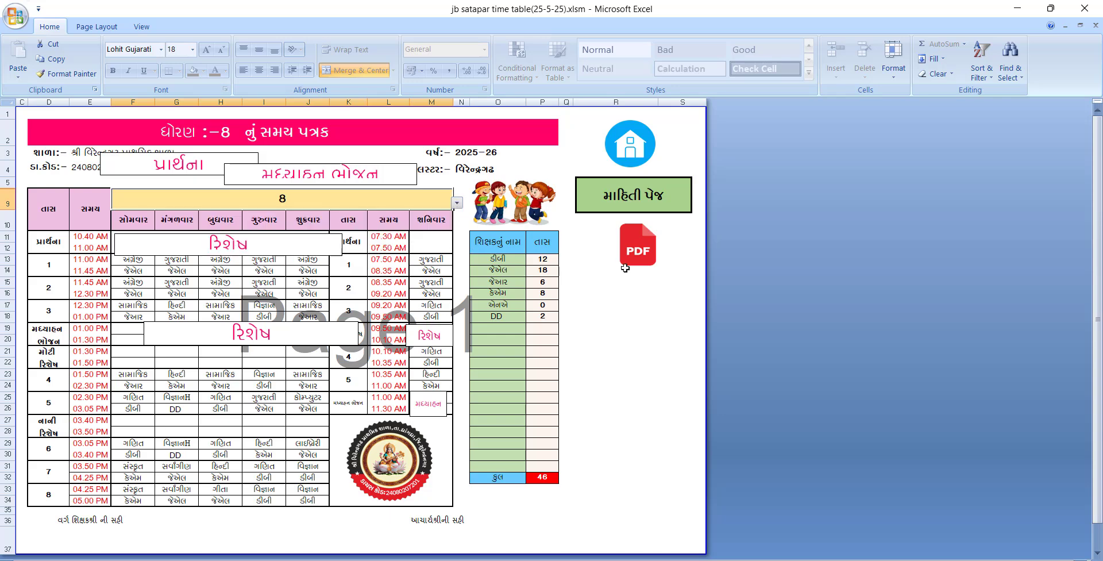
click(633, 197)
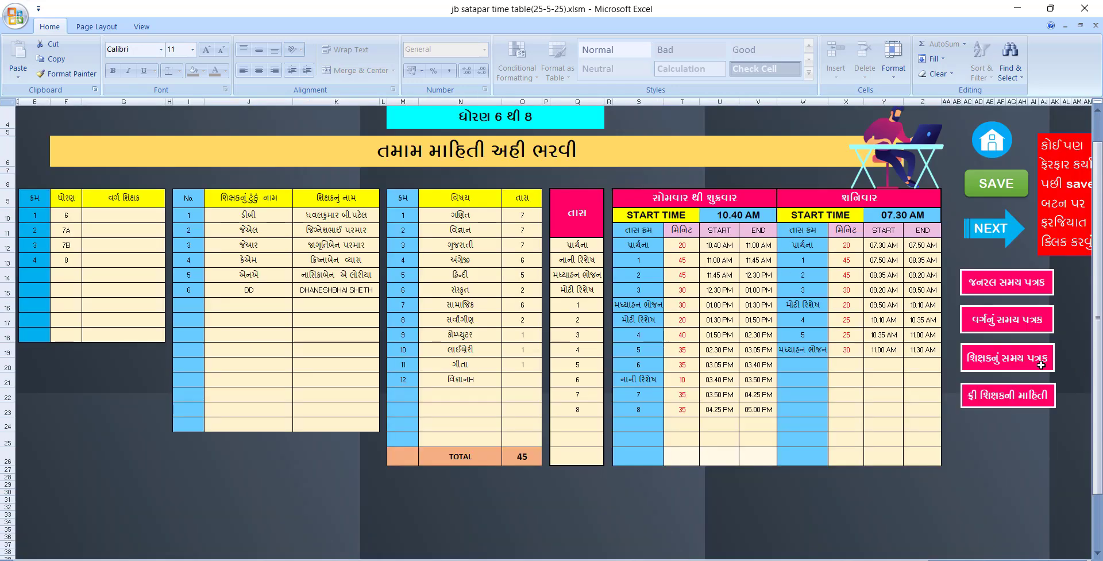
View the teacher-wise timetable, scroll through the free-teacher sheet, then go to the home sheet
click(1001, 362)
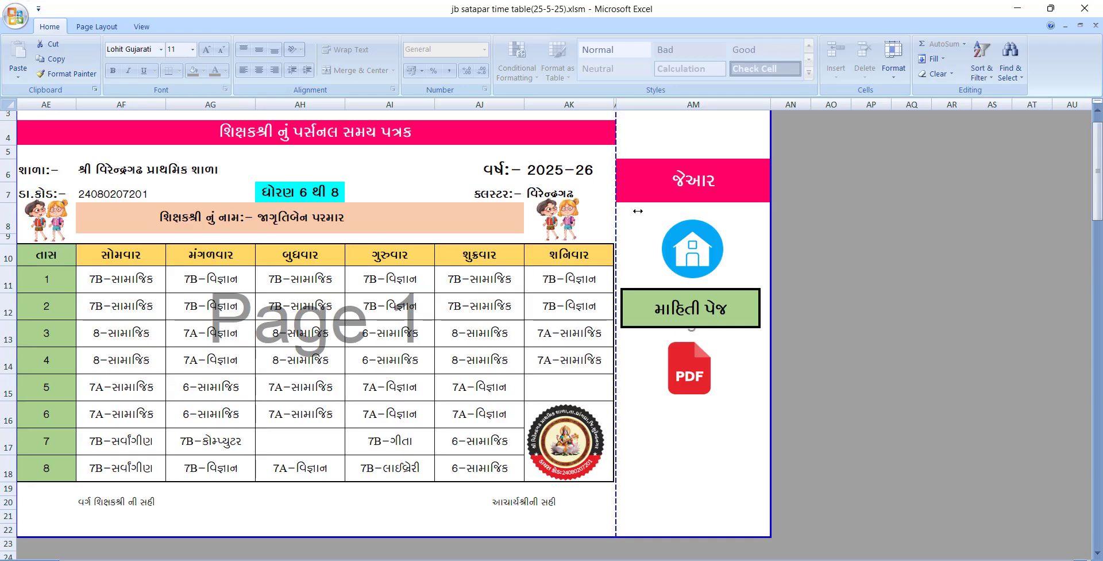
click(672, 183)
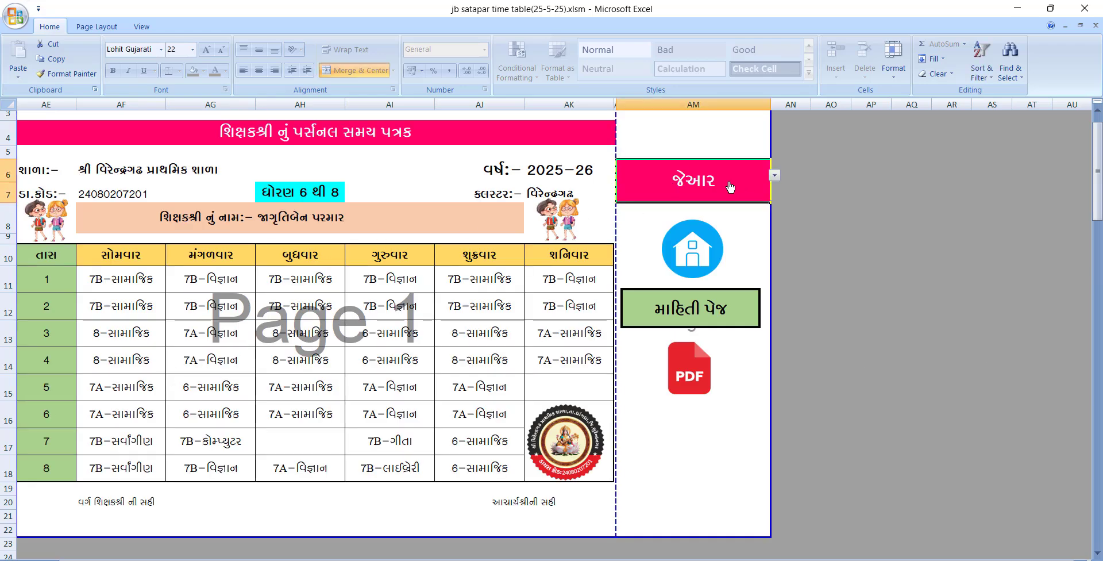
click(695, 317)
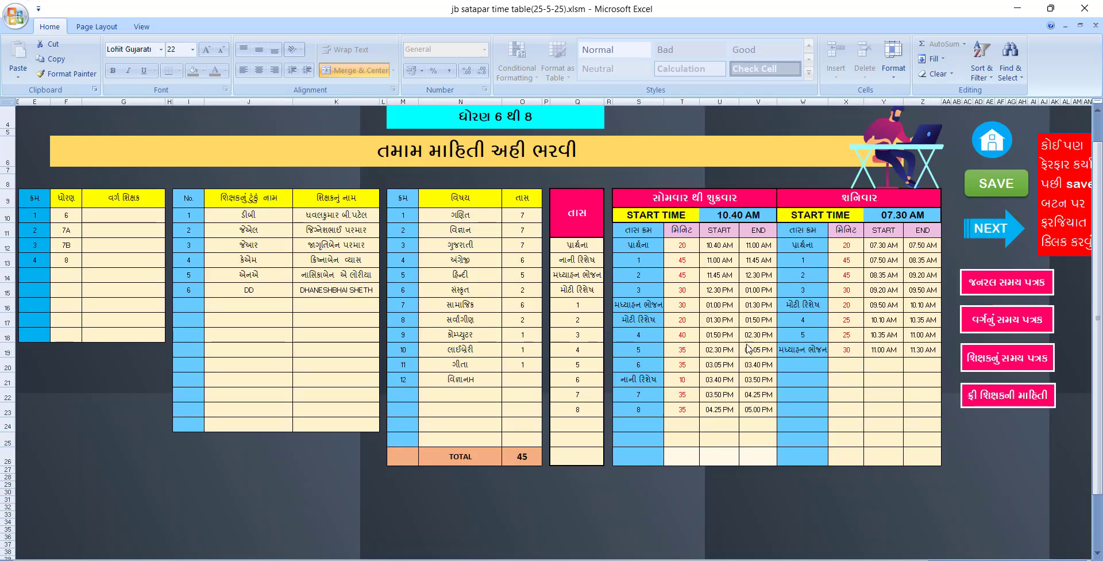
click(999, 407)
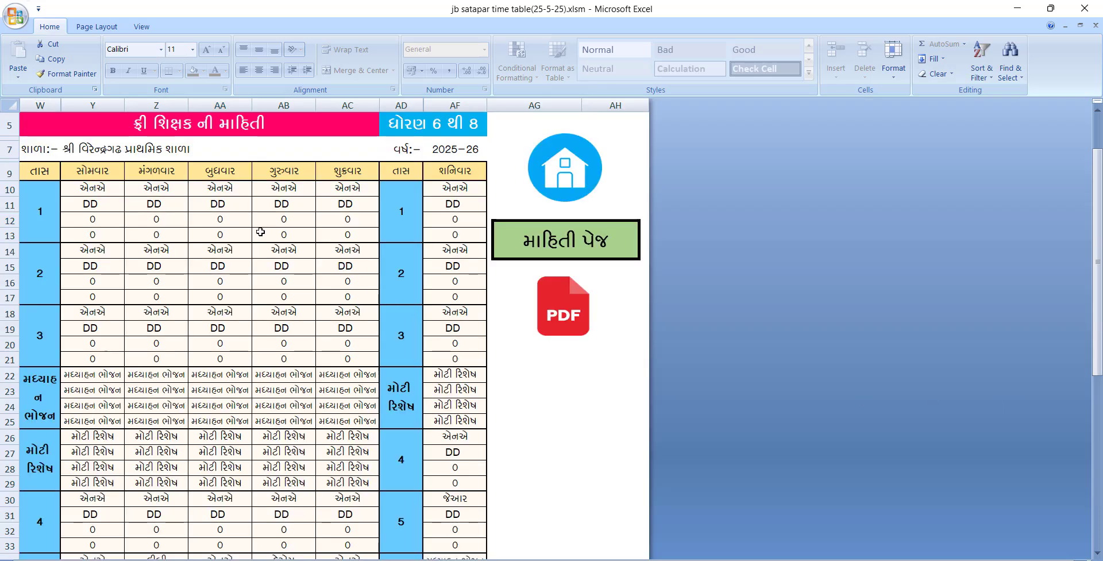
scroll(270, 228, down, 1)
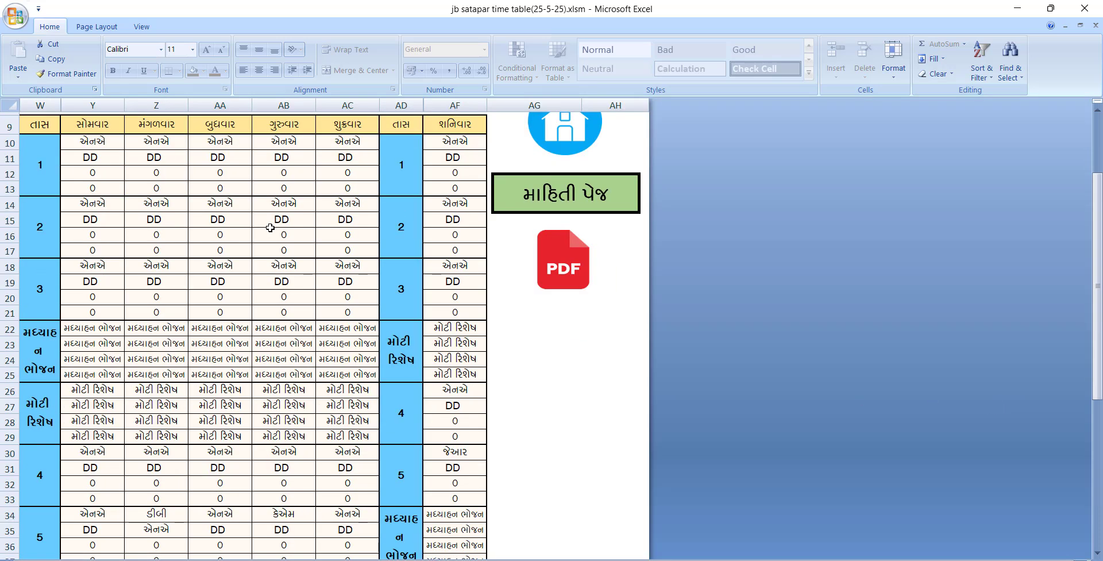
scroll(270, 228, down, 2)
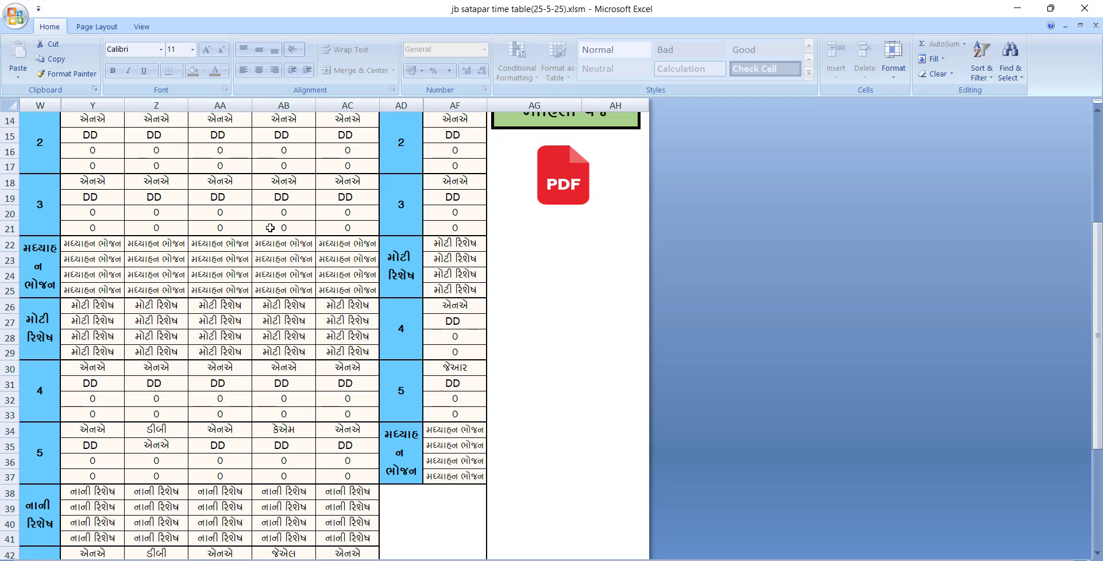
scroll(270, 227, up, 3)
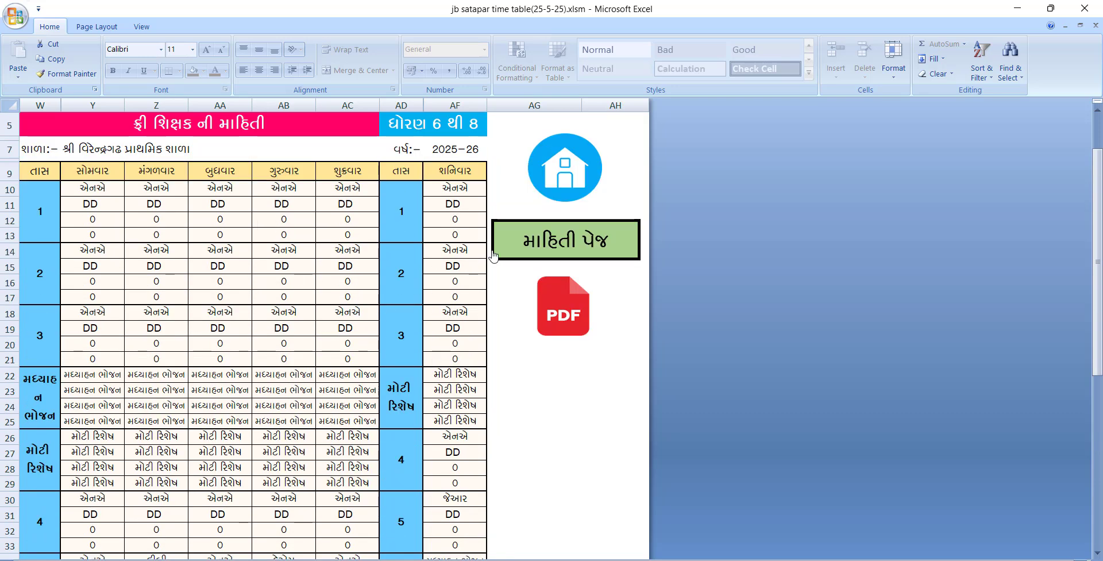
click(582, 169)
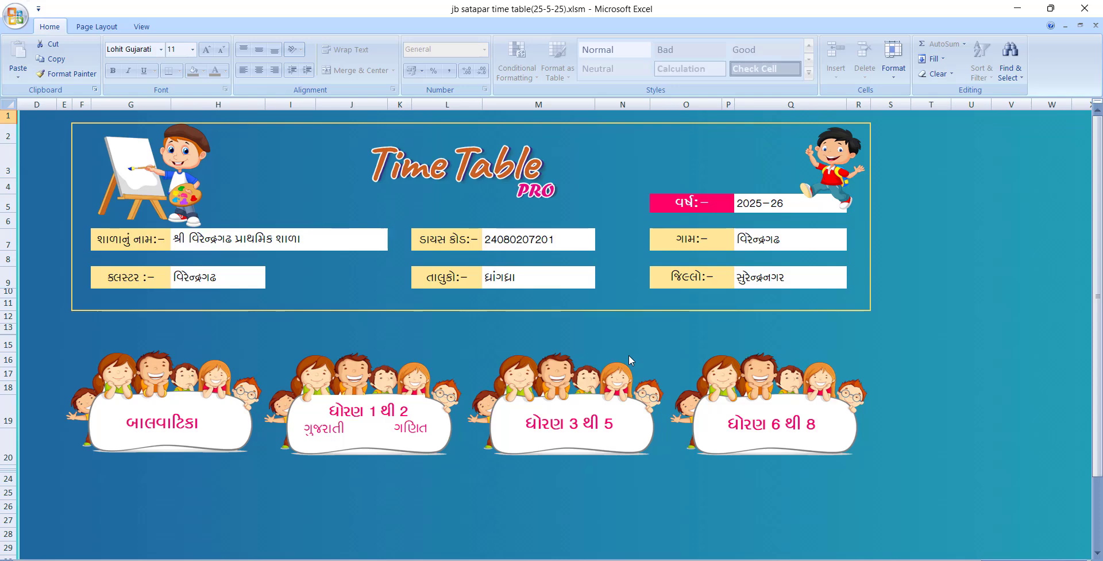
Type 2026-27 into the academic year cell Q5
click(764, 204)
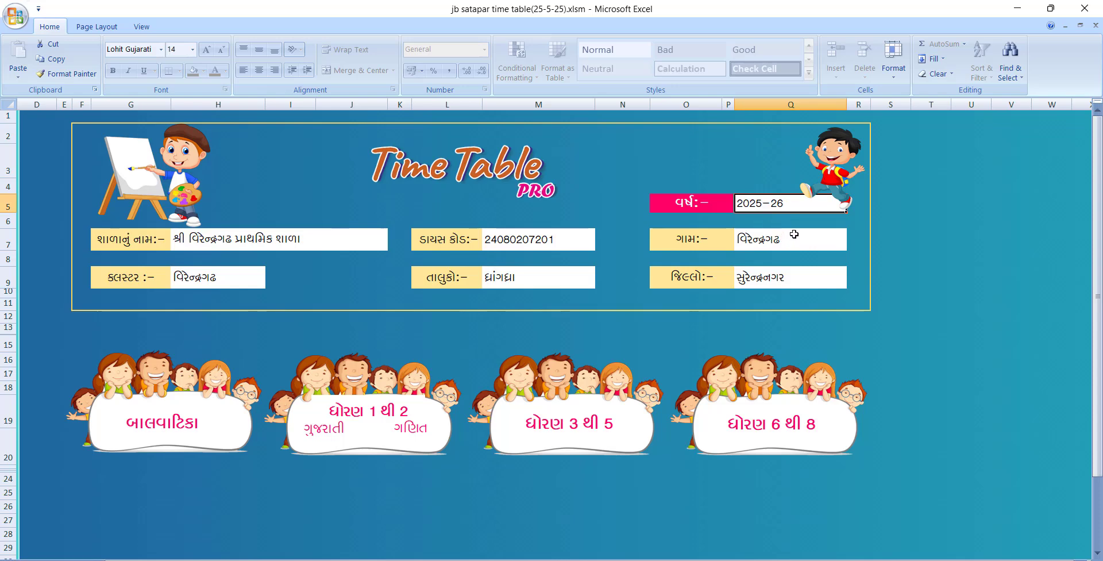
text(2026)
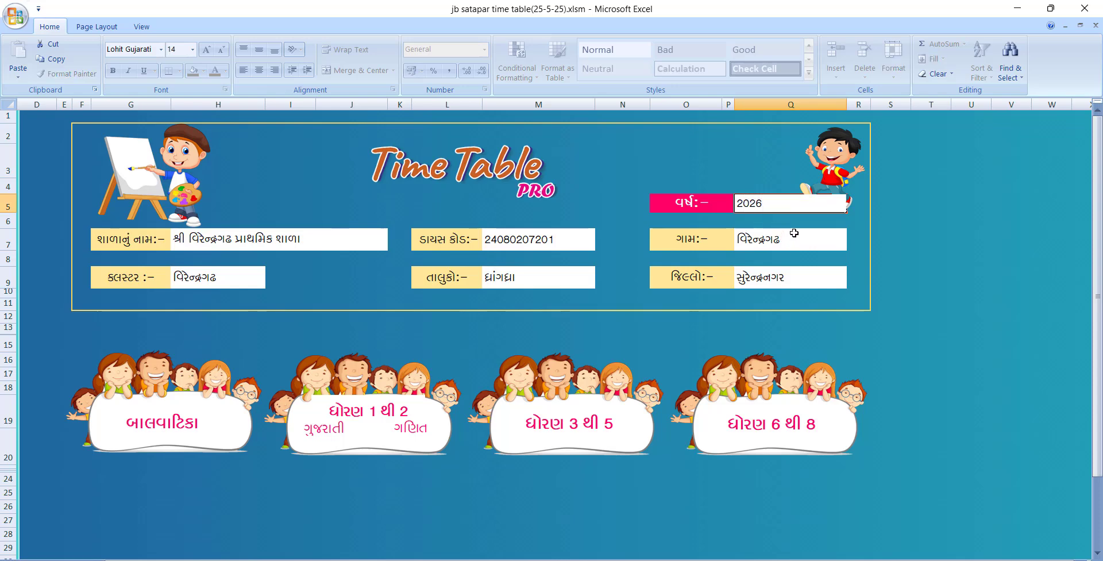
text(-27)
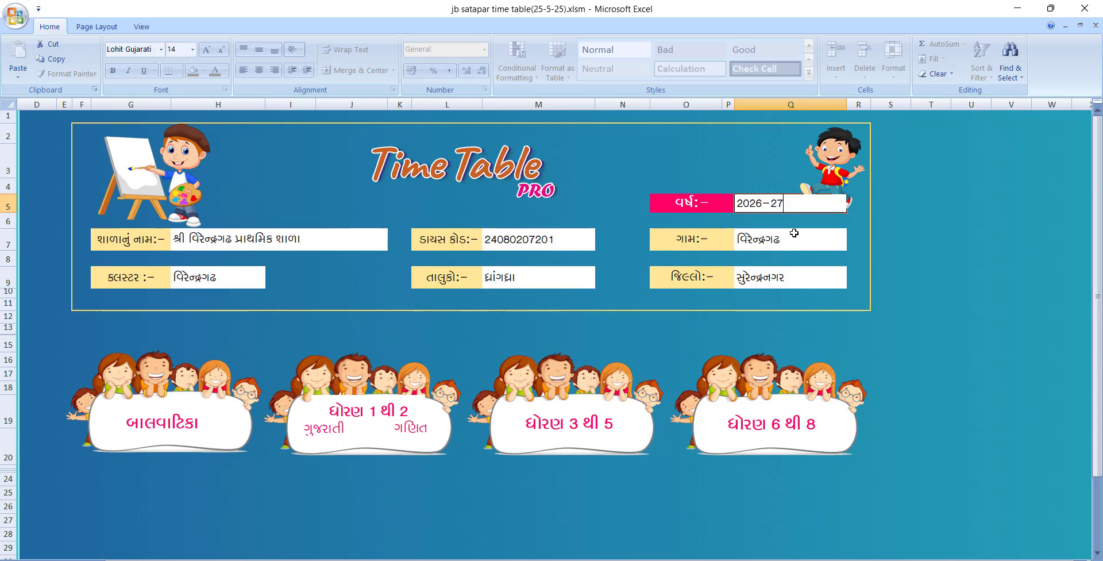